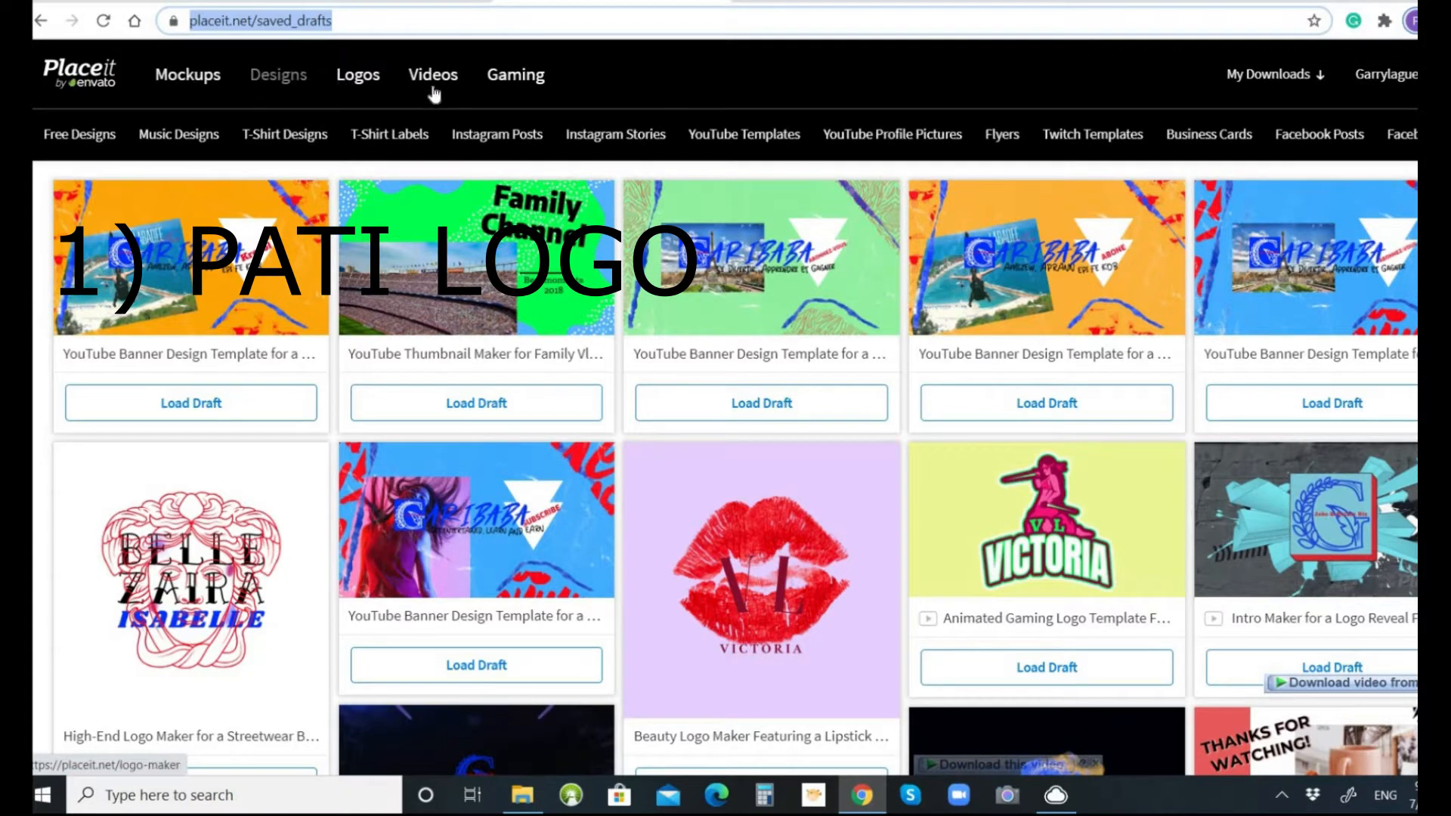
Step: Open the logo maker and submit Garibaba as the brand name
{"action": "mouse_move", "coordinate": [521, 80]}
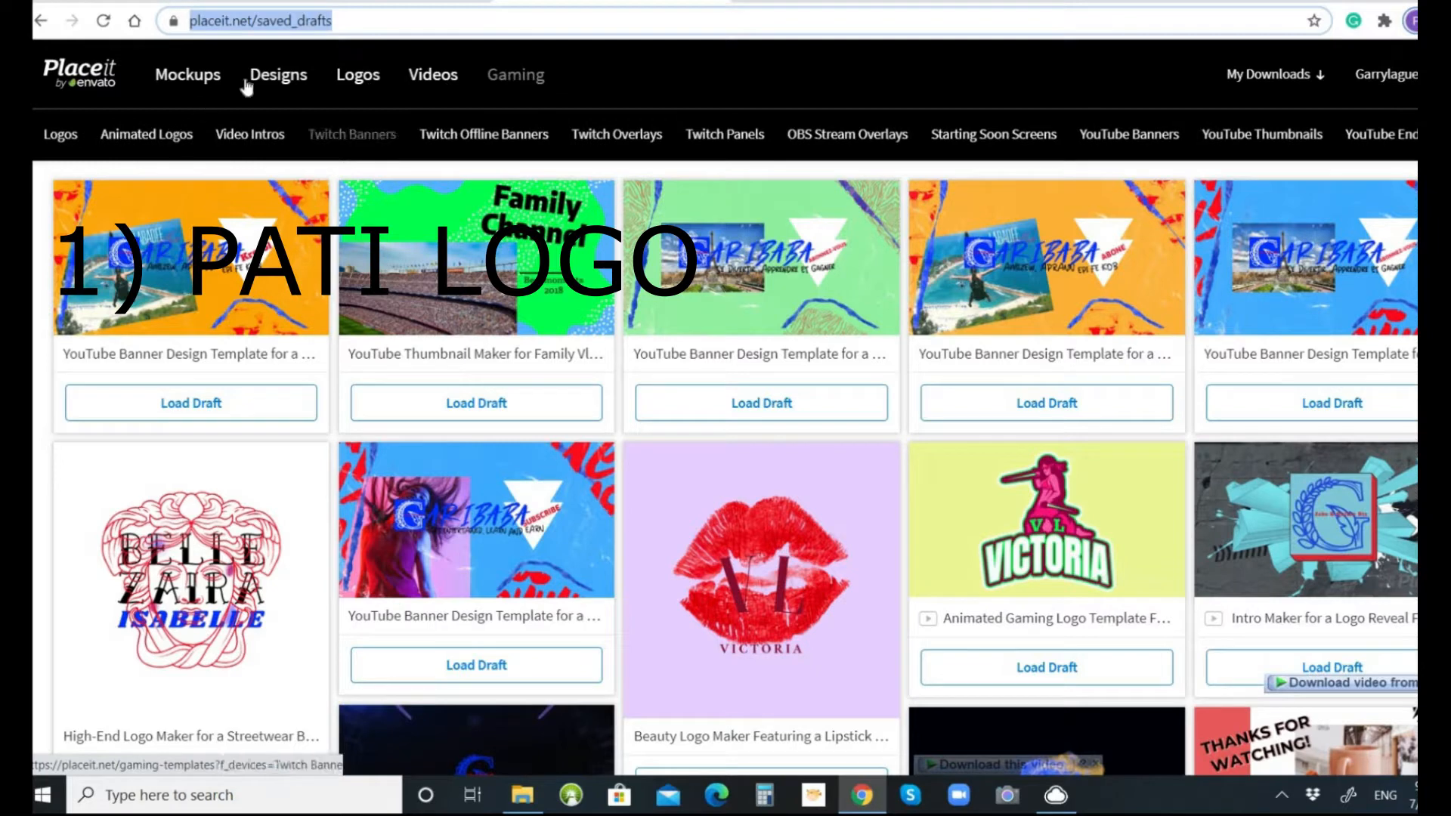
{"action": "mouse_move", "coordinate": [349, 83]}
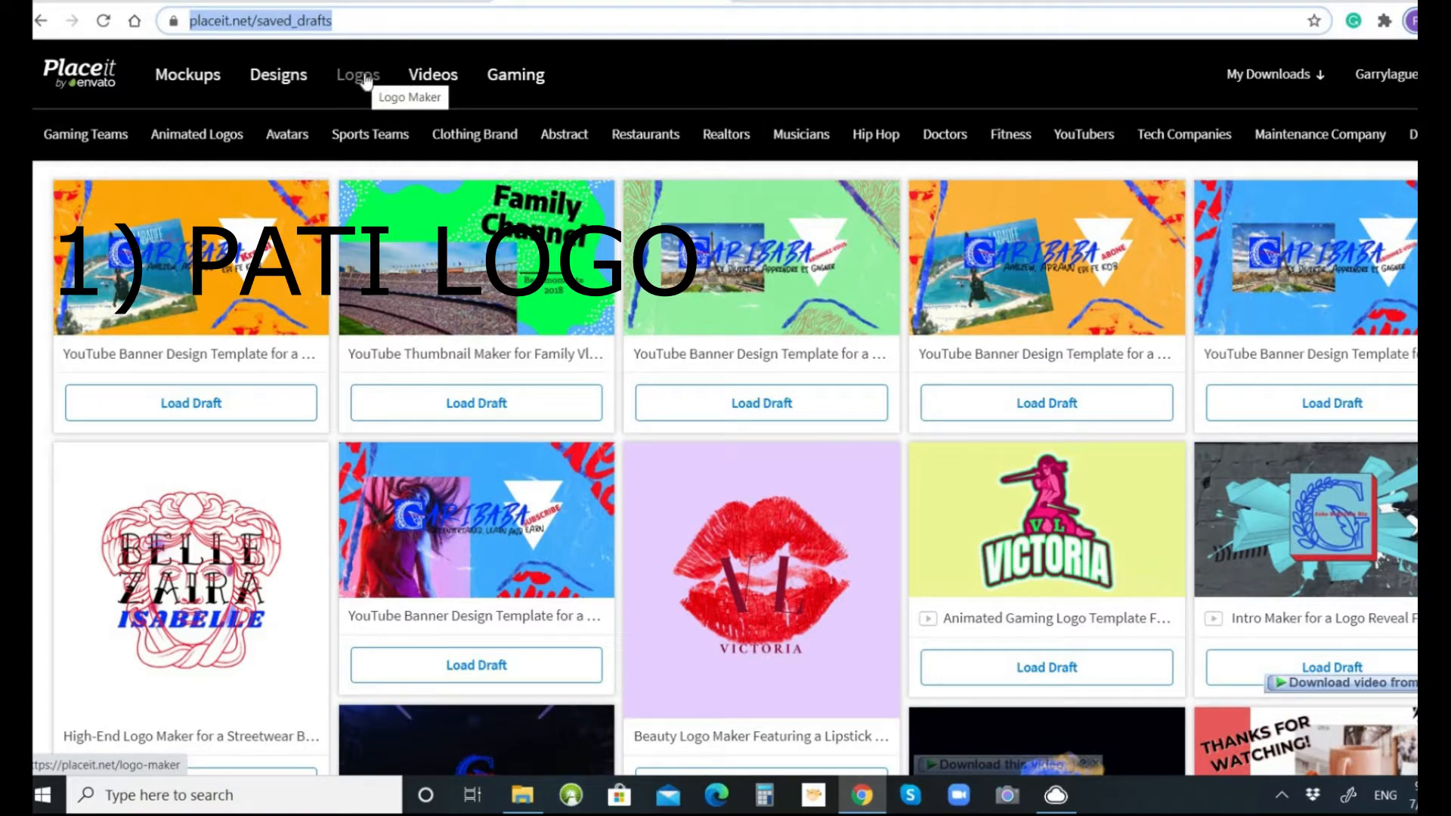
{"action": "left_click", "coordinate": [364, 81]}
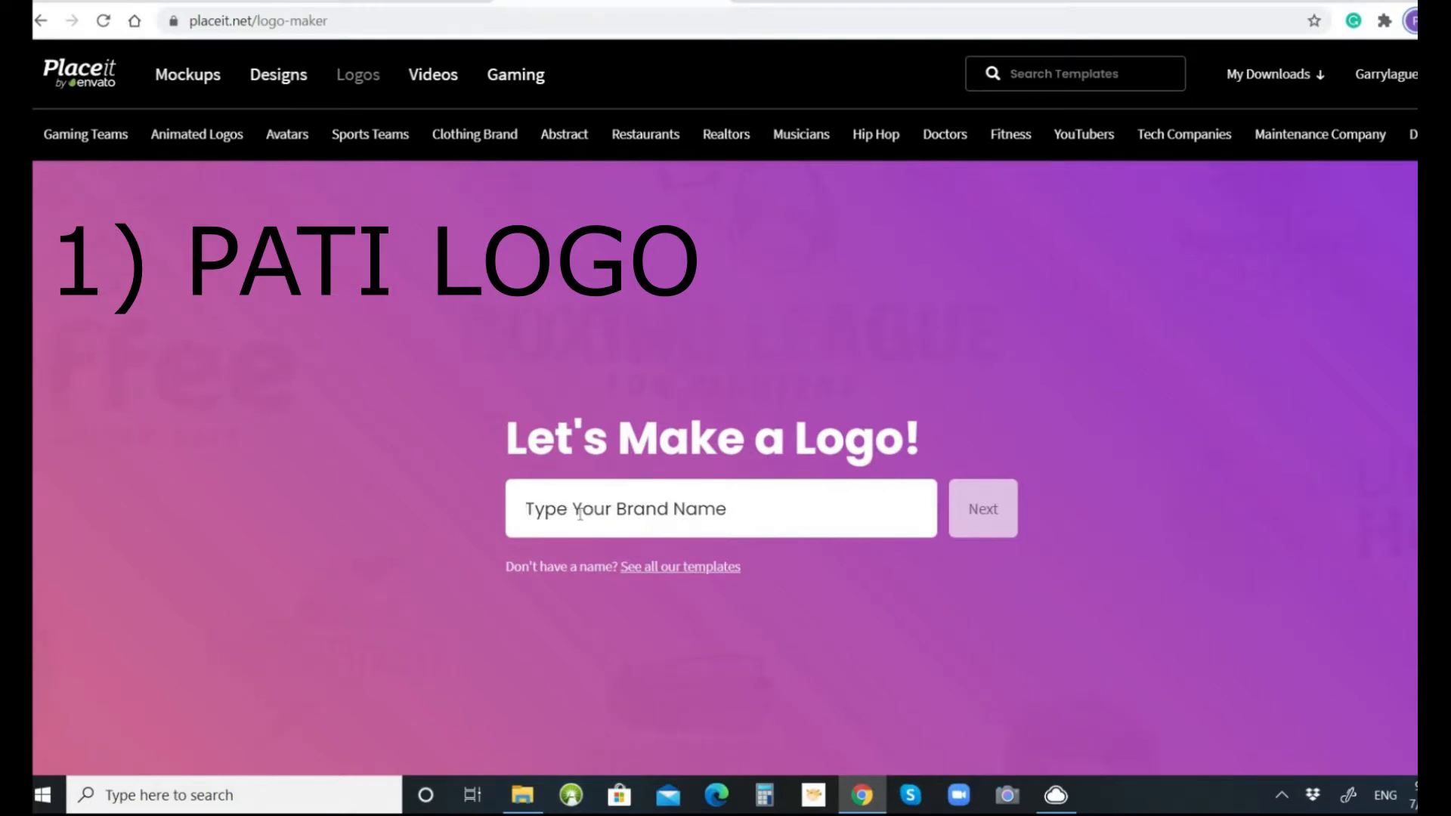
{"action": "left_click", "coordinate": [730, 509]}
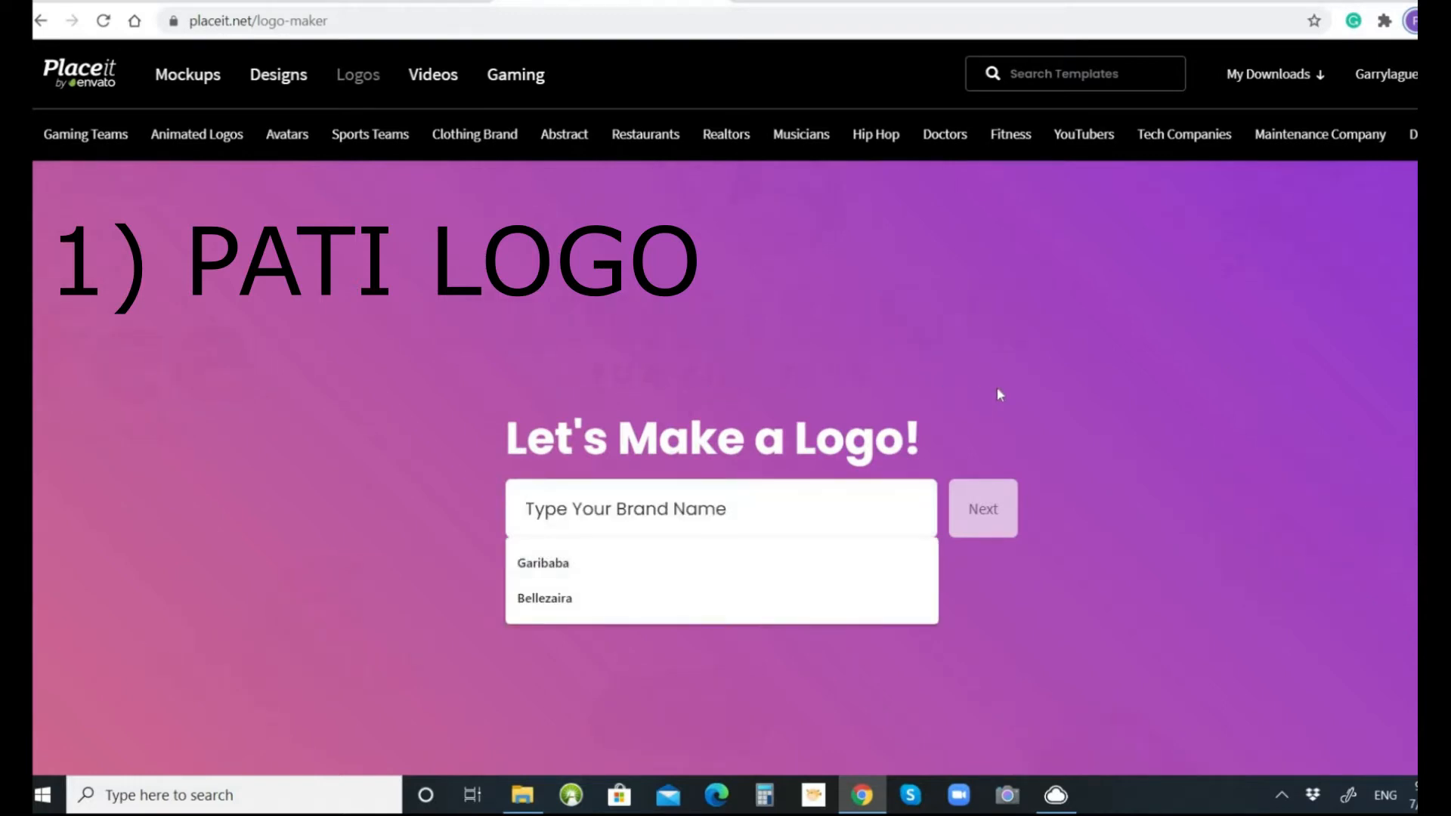
{"action": "left_click", "coordinate": [779, 535]}
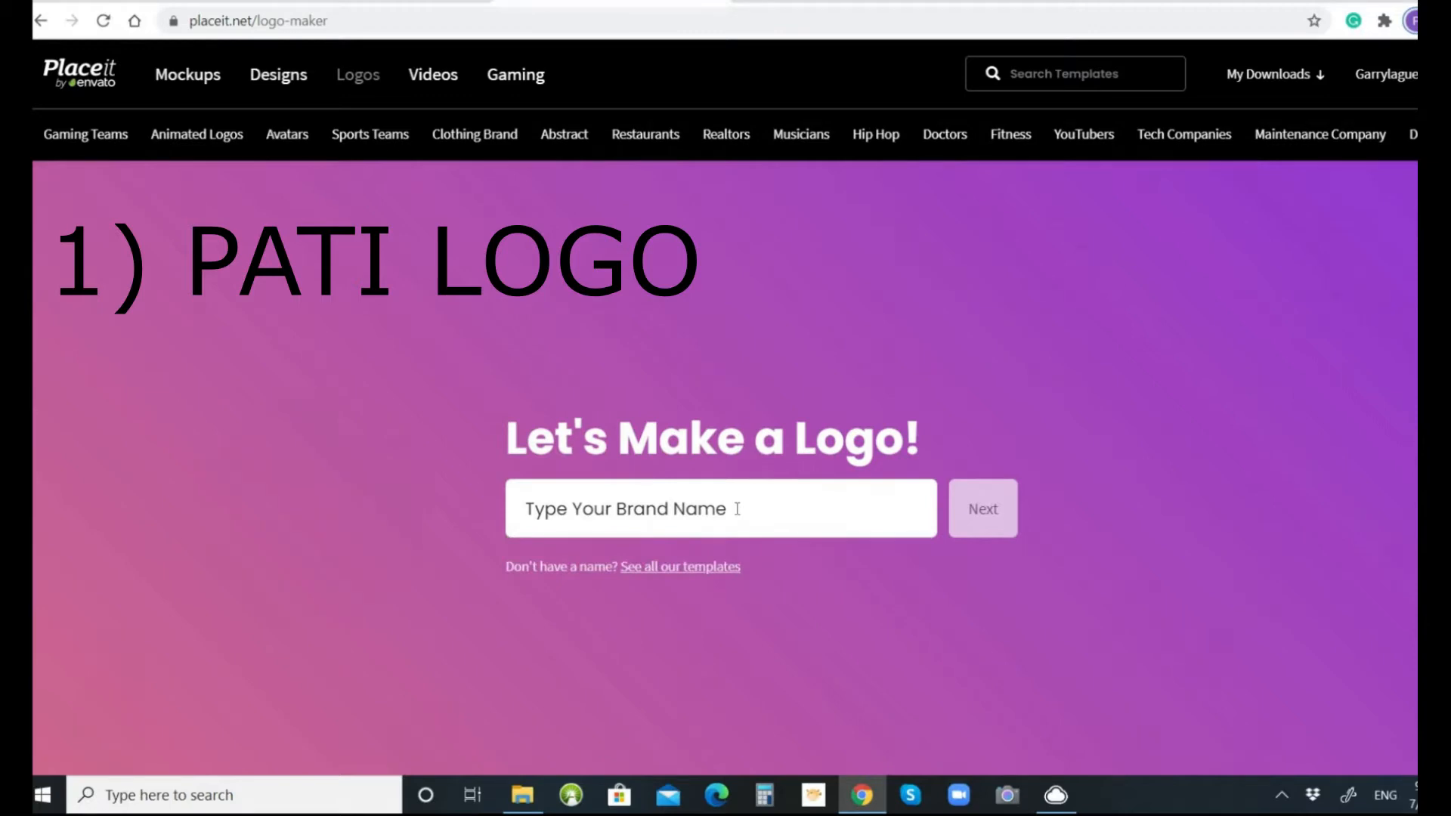
{"action": "left_click", "coordinate": [737, 508]}
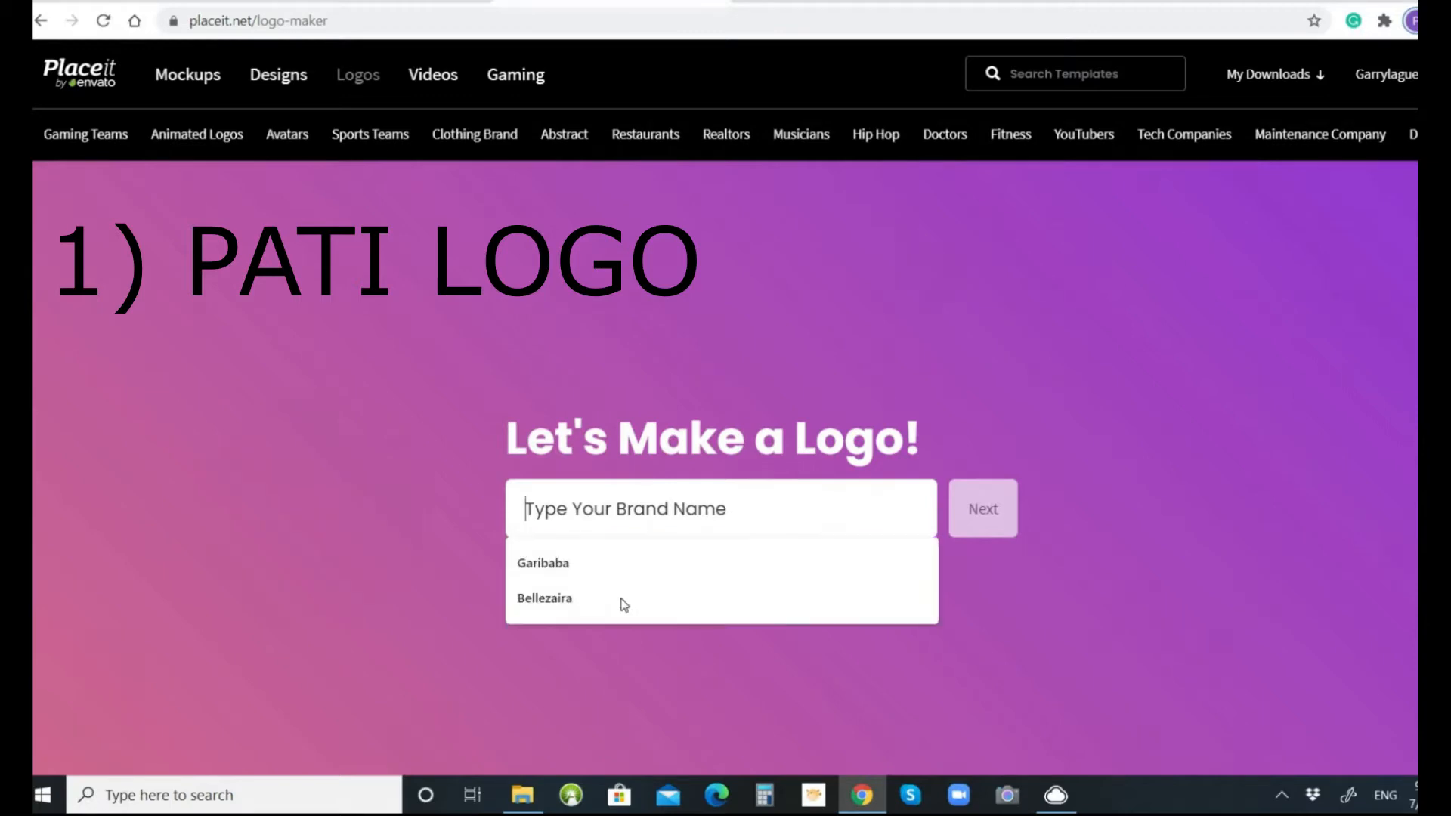
{"action": "left_click", "coordinate": [560, 563]}
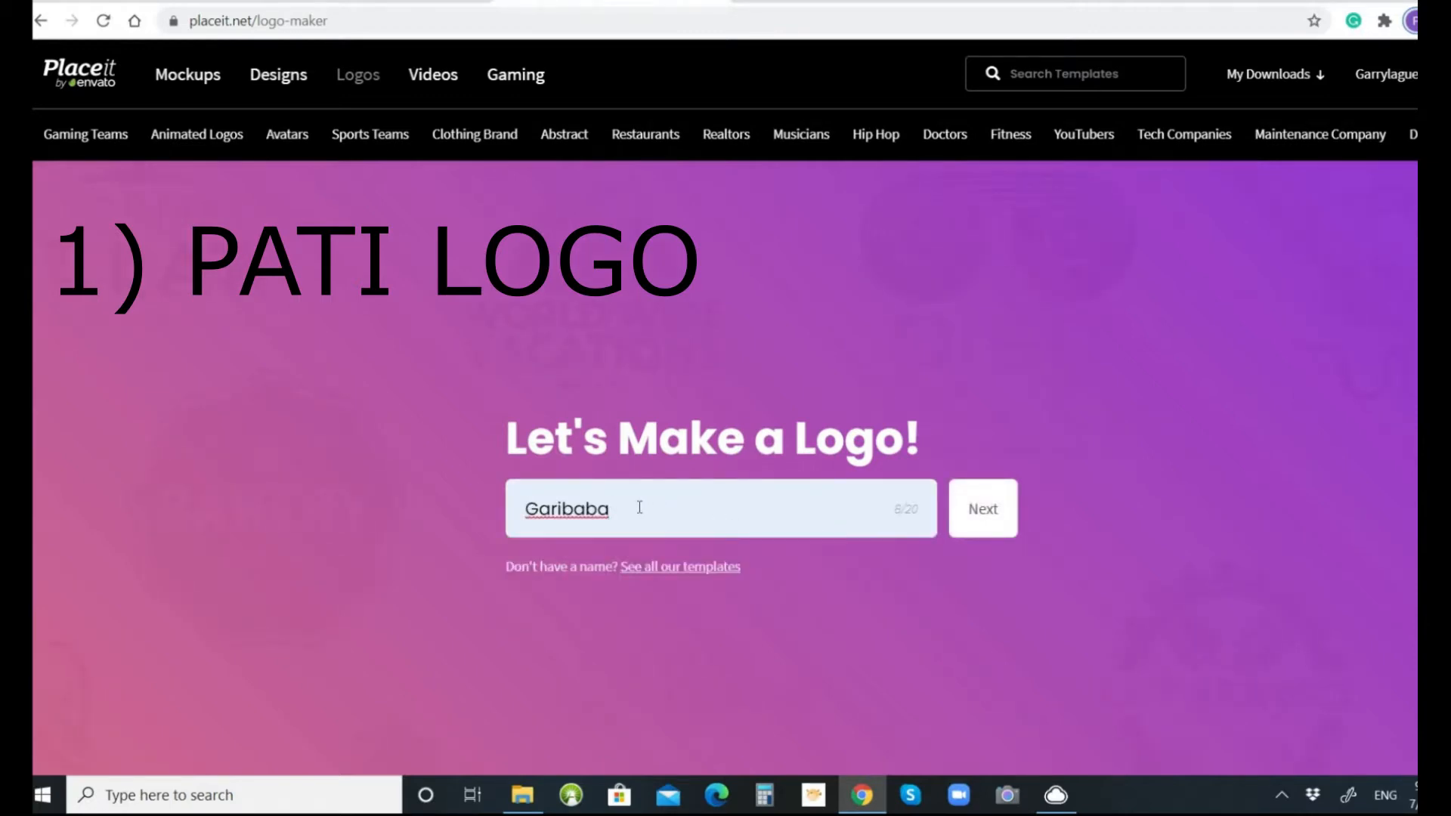
{"action": "left_click", "coordinate": [999, 518]}
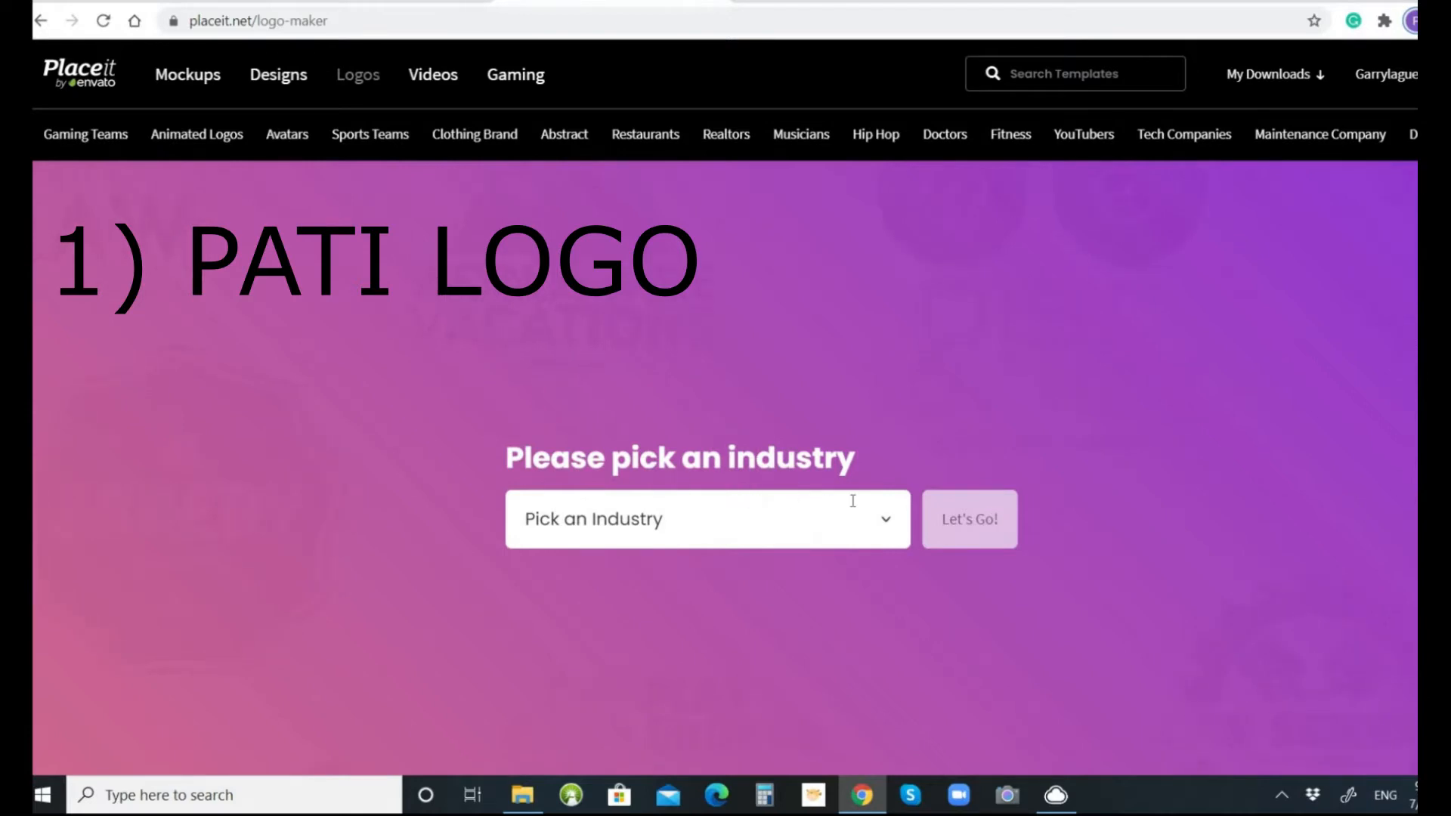
Step: Choose Bakery as the industry and generate the logo templates
{"action": "left_click", "coordinate": [886, 523]}
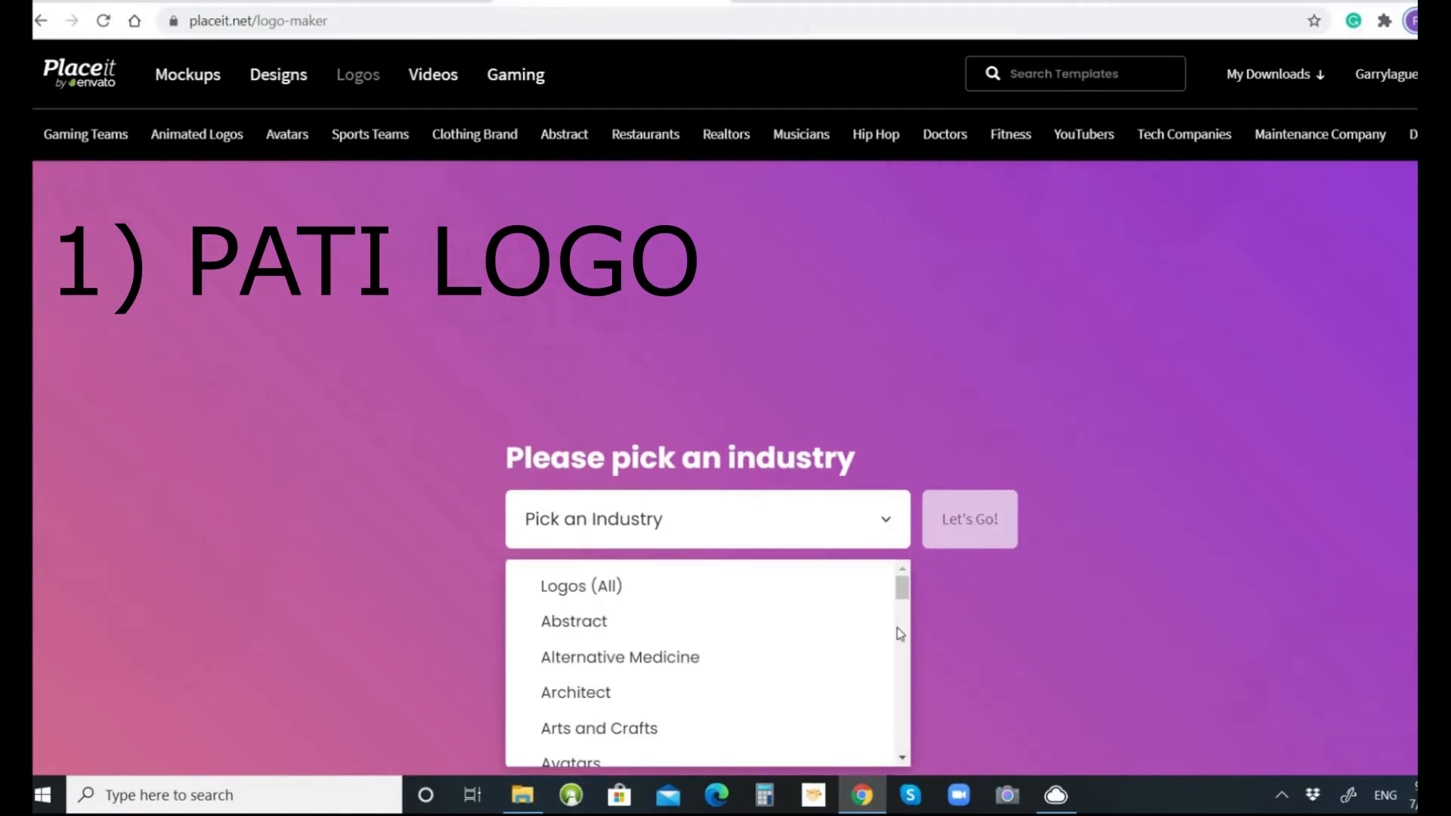
{"action": "left_click", "coordinate": [904, 760]}
{"action": "left_click", "coordinate": [904, 760]}
{"action": "left_click", "coordinate": [903, 760]}
{"action": "left_click", "coordinate": [904, 760]}
{"action": "left_click", "coordinate": [904, 760]}
{"action": "left_click", "coordinate": [903, 760]}
{"action": "left_click", "coordinate": [903, 760]}
{"action": "left_click", "coordinate": [904, 760]}
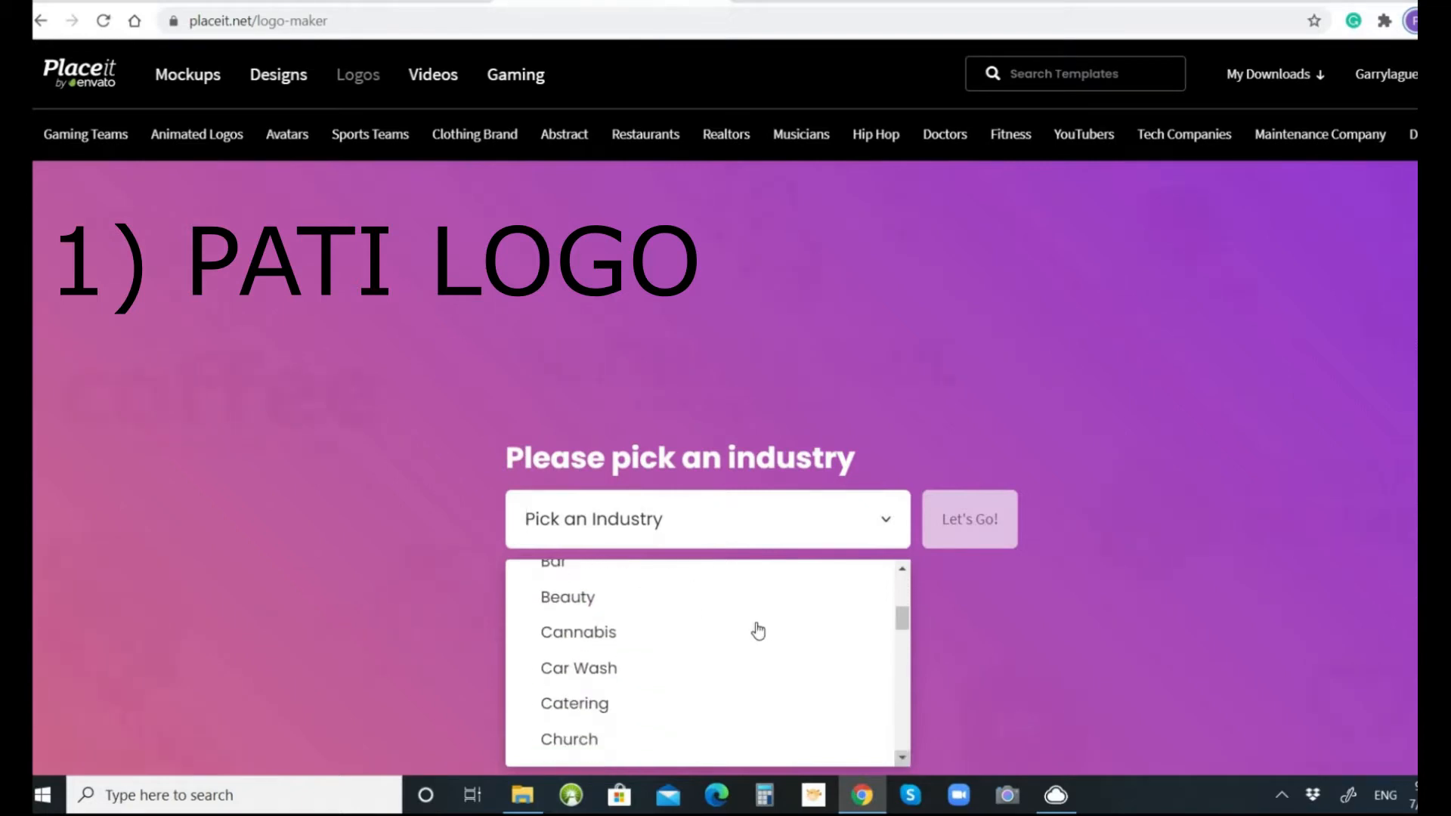
{"action": "left_click", "coordinate": [903, 568]}
{"action": "left_click", "coordinate": [903, 568]}
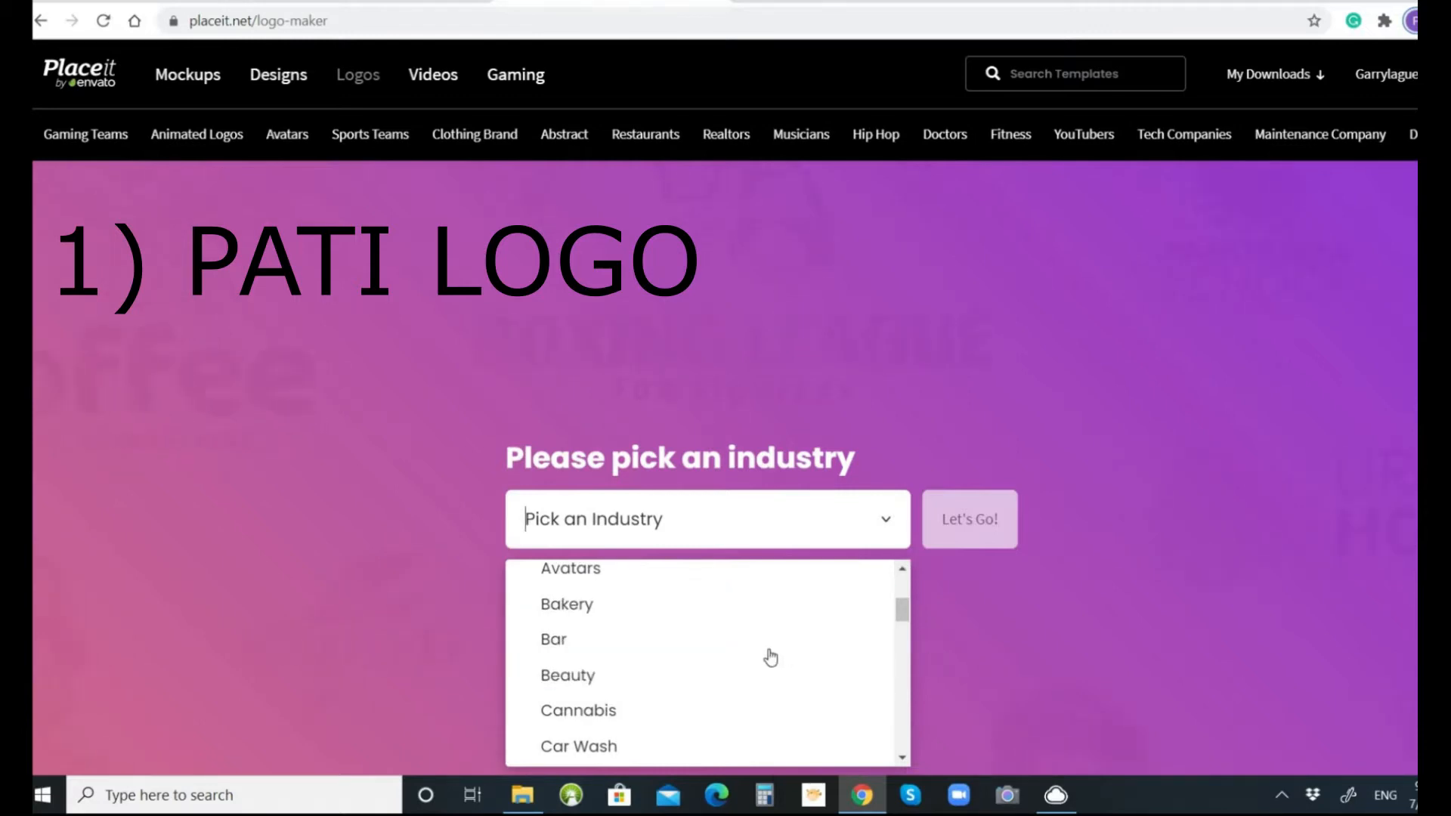
{"action": "left_click", "coordinate": [582, 612]}
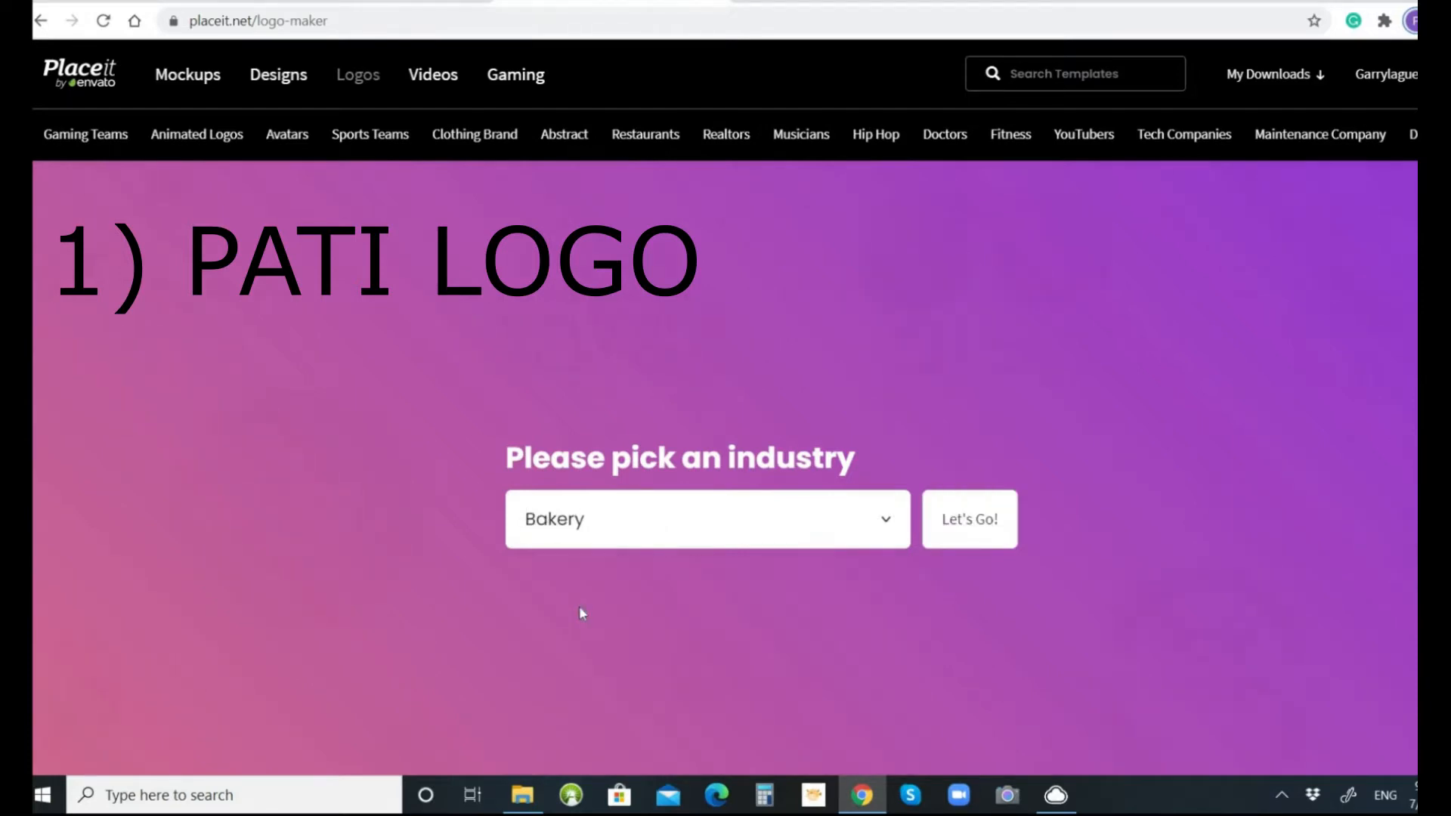
{"action": "left_click", "coordinate": [975, 512]}
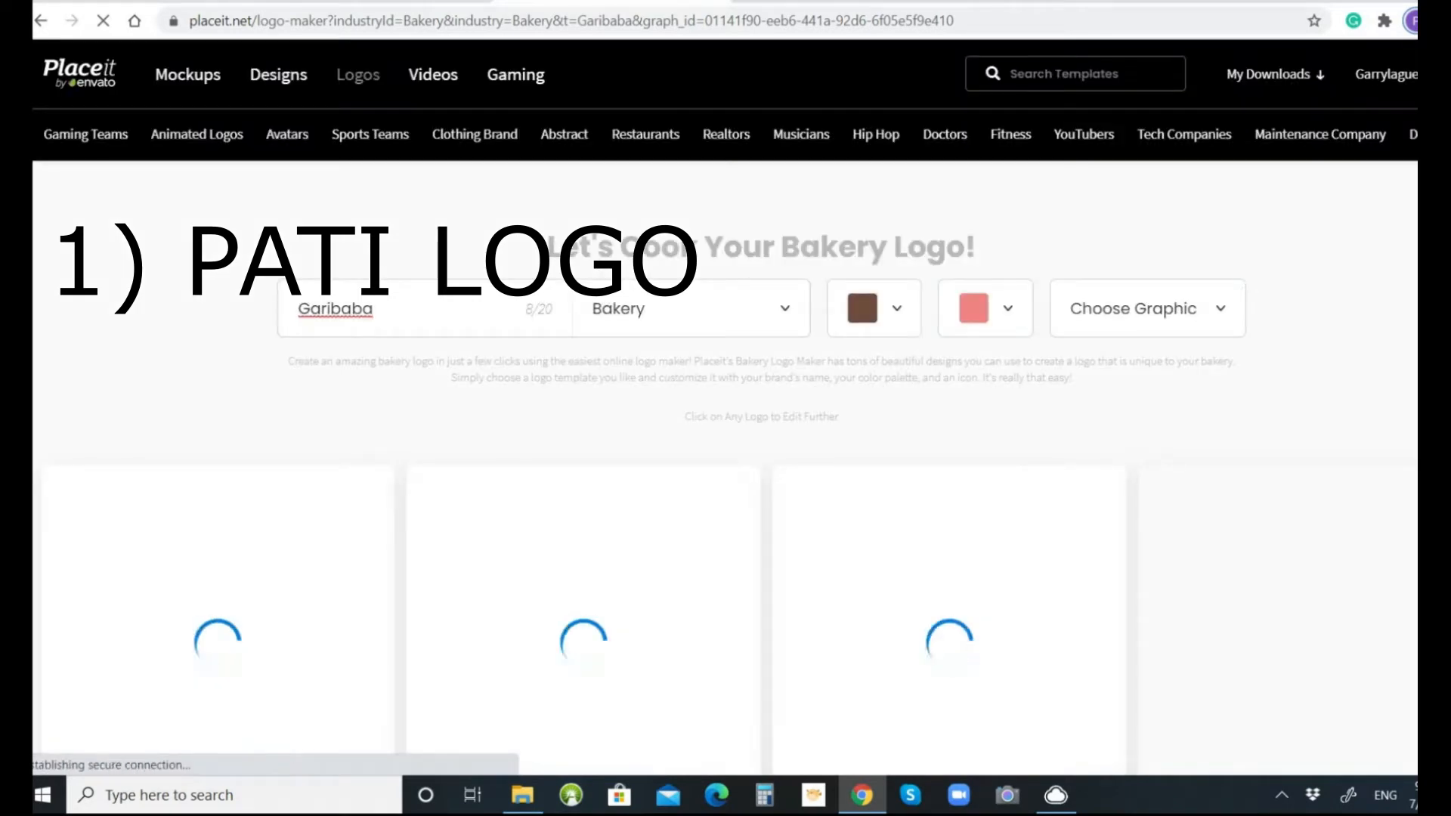
Step: Browse the generated bakery logo templates and return to the logo settings
{"action": "scroll", "coordinate": [726, 469], "scroll_direction": "down", "scroll_amount": 1}
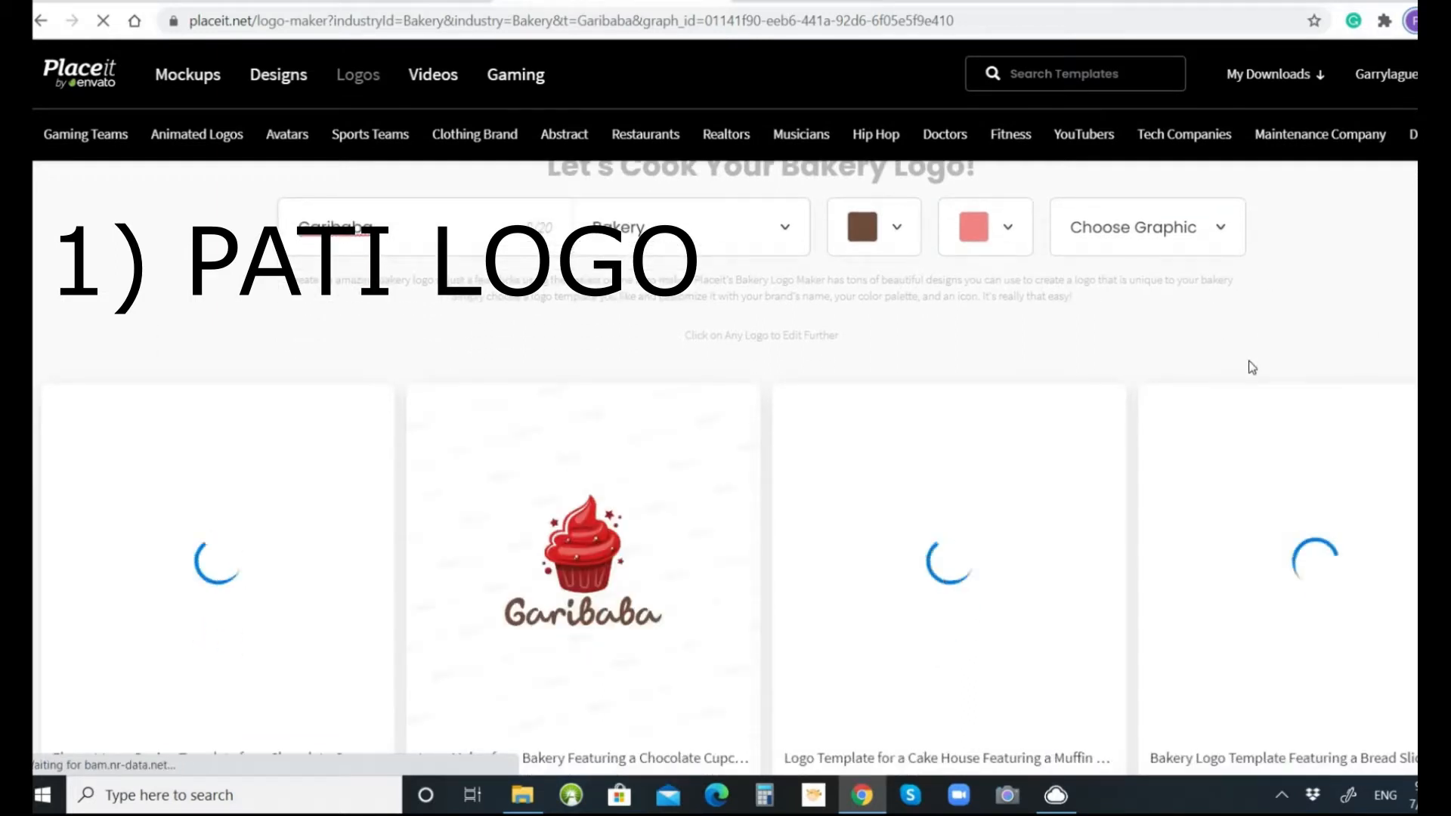
{"action": "scroll", "coordinate": [1297, 448], "scroll_direction": "up", "scroll_amount": 1}
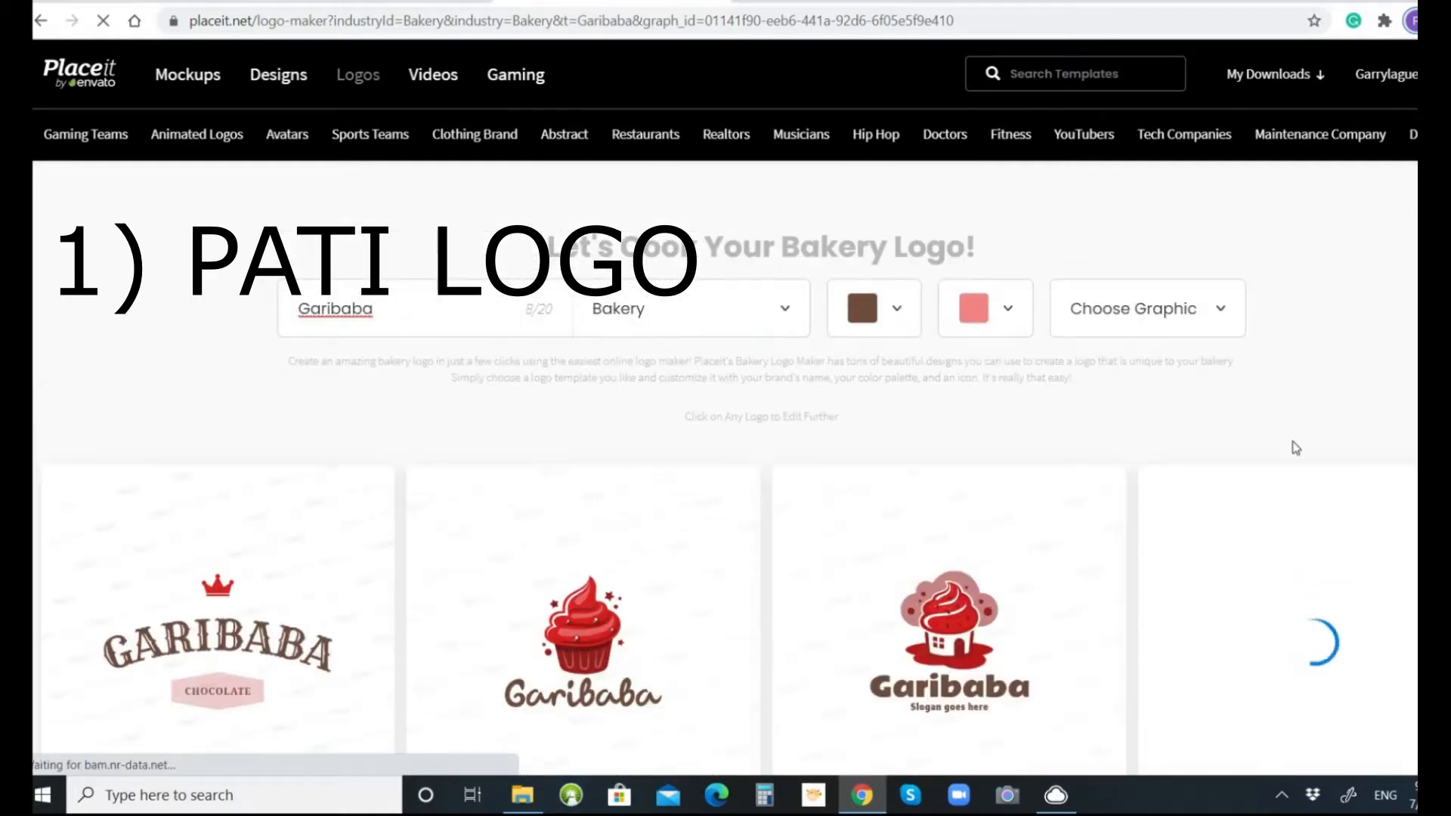
{"action": "scroll", "coordinate": [1296, 448], "scroll_direction": "down", "scroll_amount": 1}
{"action": "scroll", "coordinate": [438, 333], "scroll_direction": "down", "scroll_amount": 1}
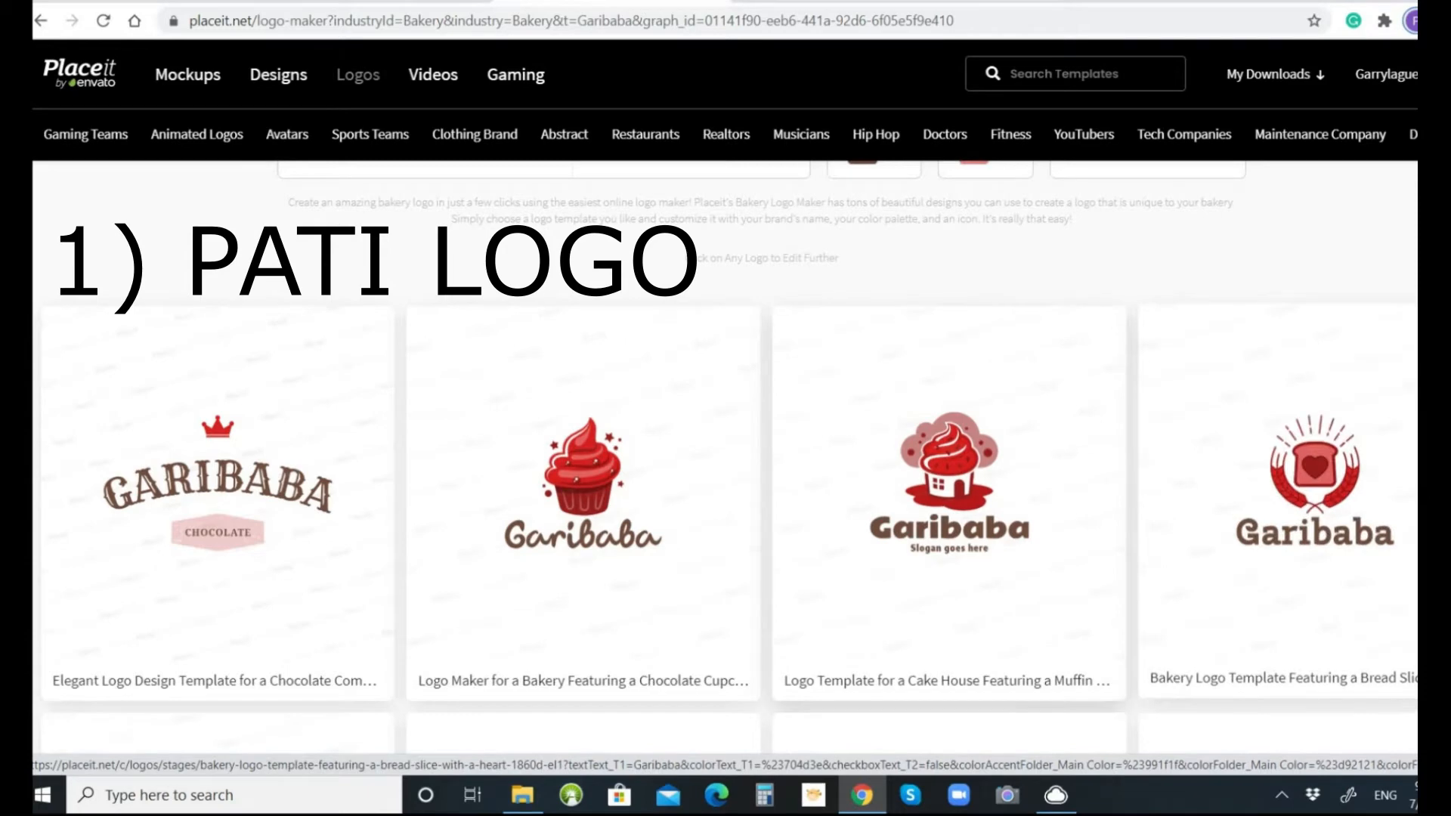
{"action": "scroll", "coordinate": [1164, 584], "scroll_direction": "down", "scroll_amount": 6}
{"action": "scroll", "coordinate": [1056, 648], "scroll_direction": "down", "scroll_amount": 6}
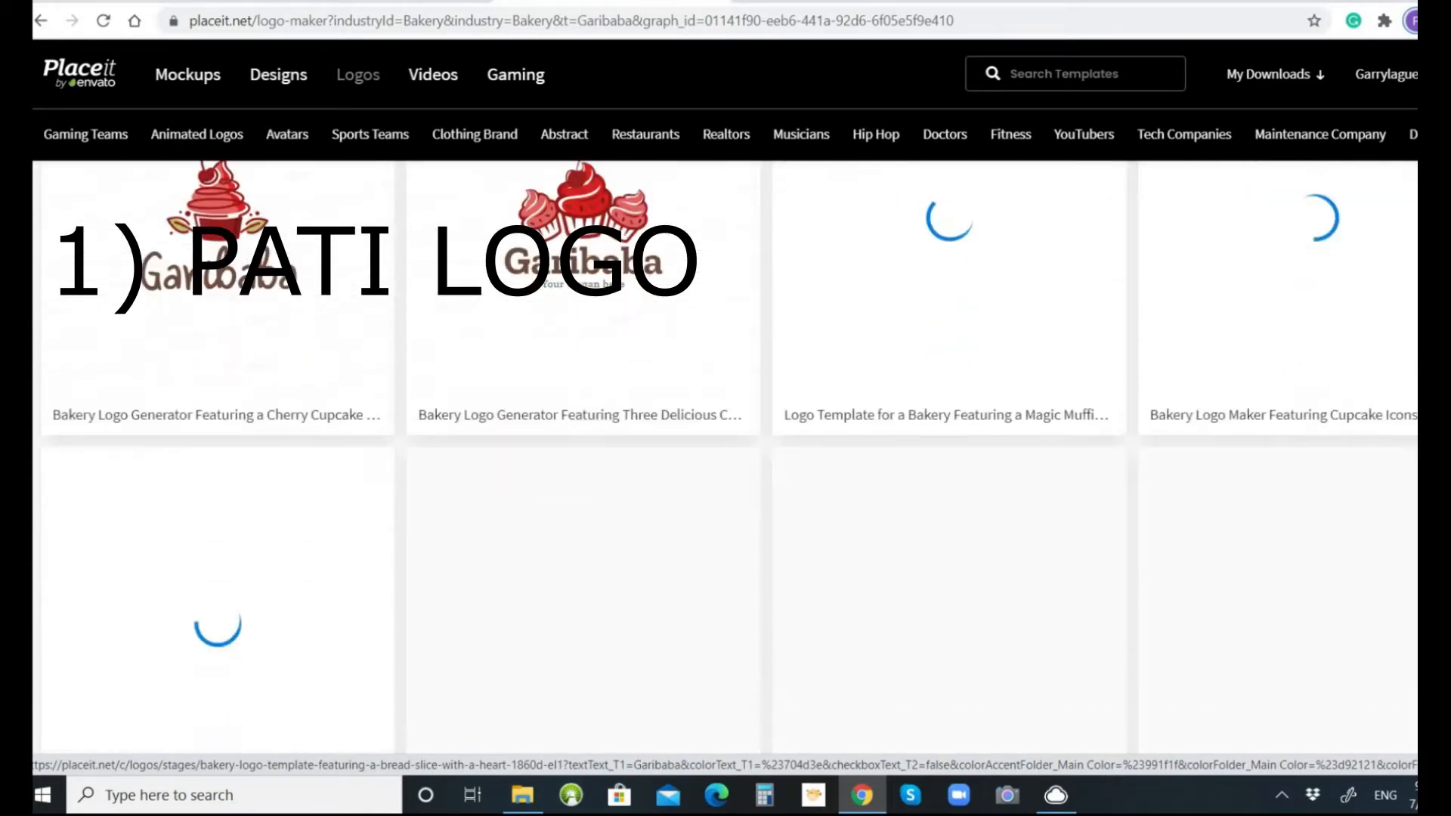
{"action": "scroll", "coordinate": [1056, 647], "scroll_direction": "up", "scroll_amount": 14}
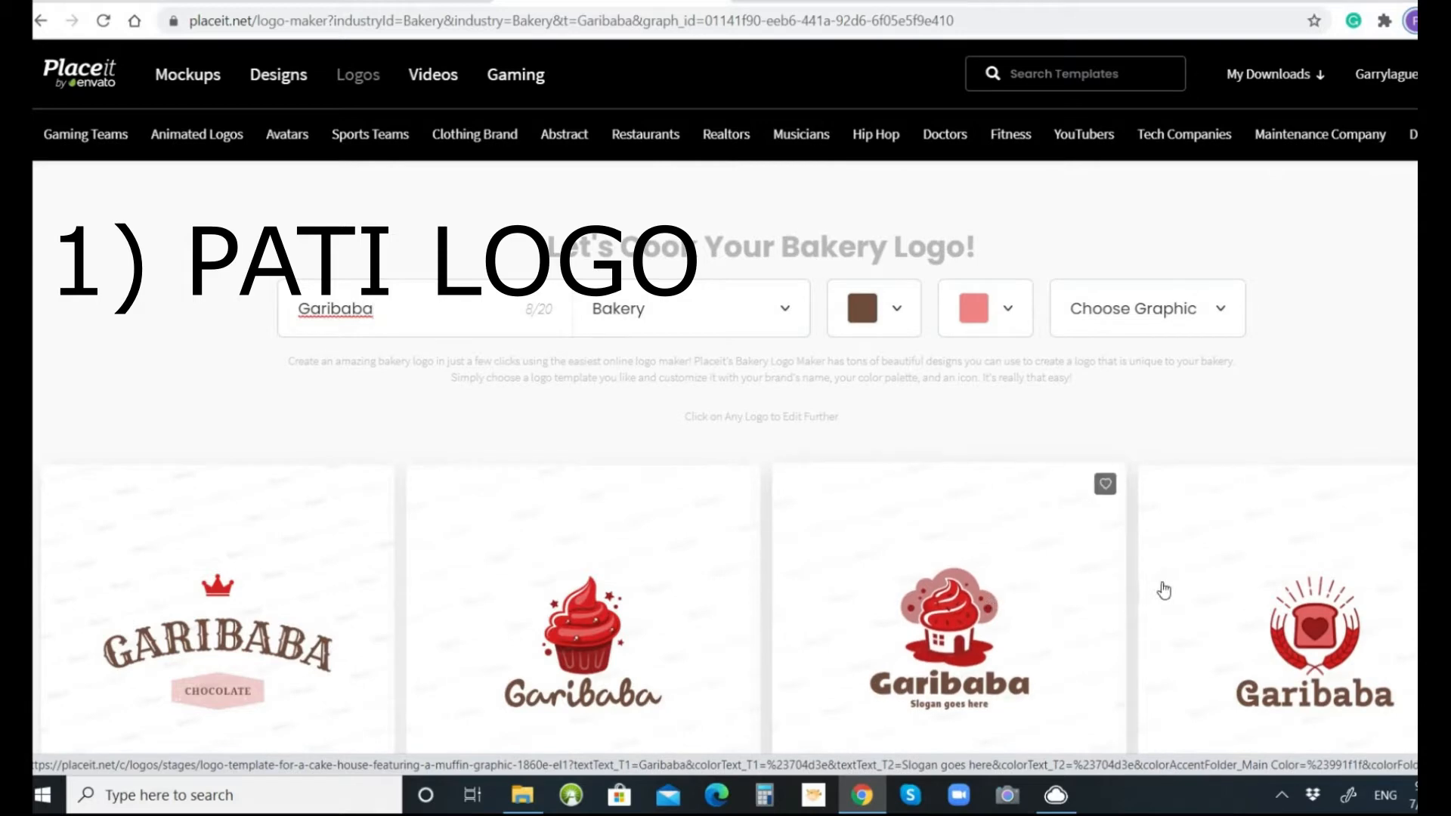
{"action": "scroll", "coordinate": [1190, 495], "scroll_direction": "down", "scroll_amount": 8}
{"action": "scroll", "coordinate": [1192, 496], "scroll_direction": "down", "scroll_amount": 3}
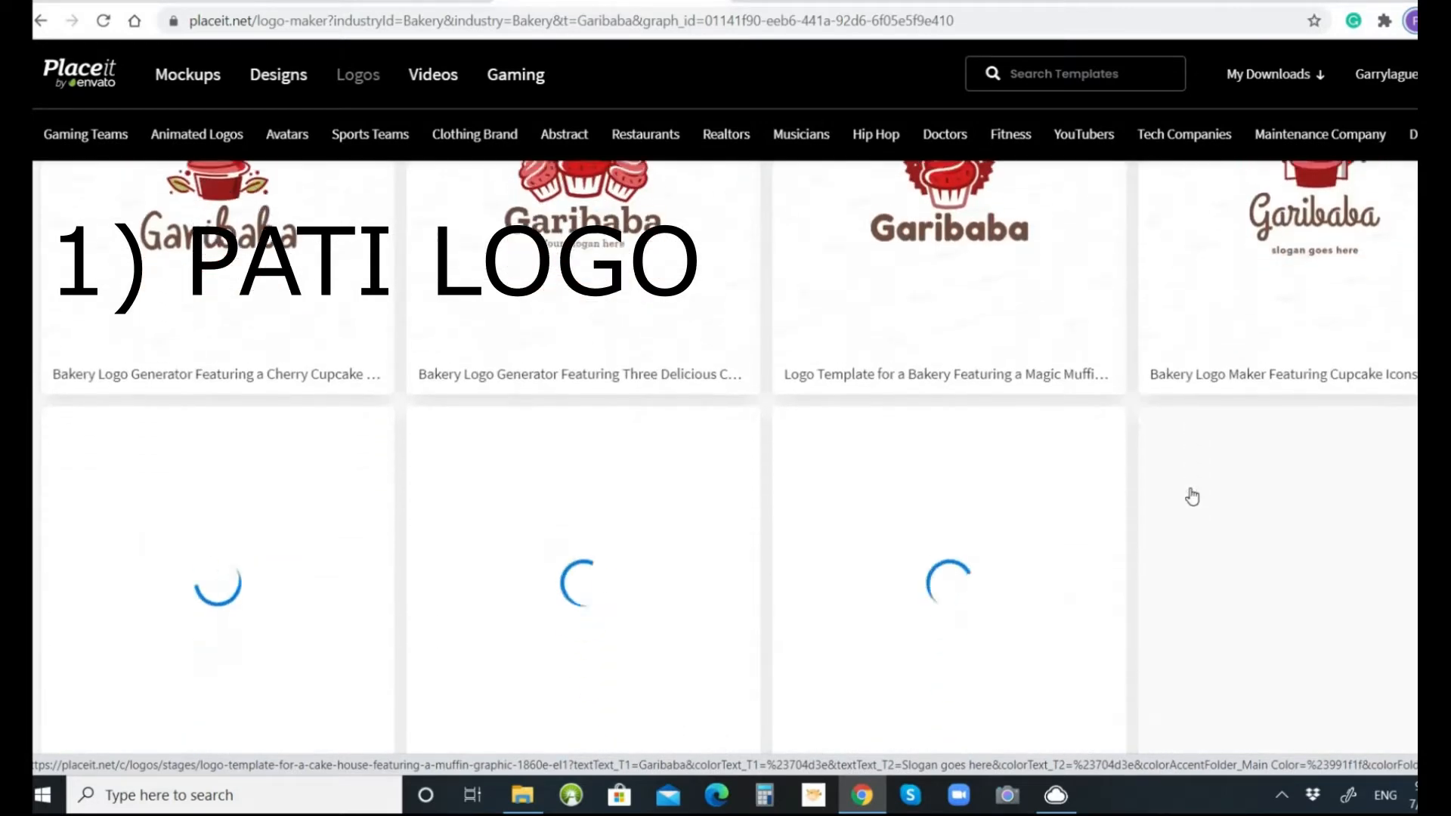
{"action": "scroll", "coordinate": [1192, 496], "scroll_direction": "down", "scroll_amount": 2}
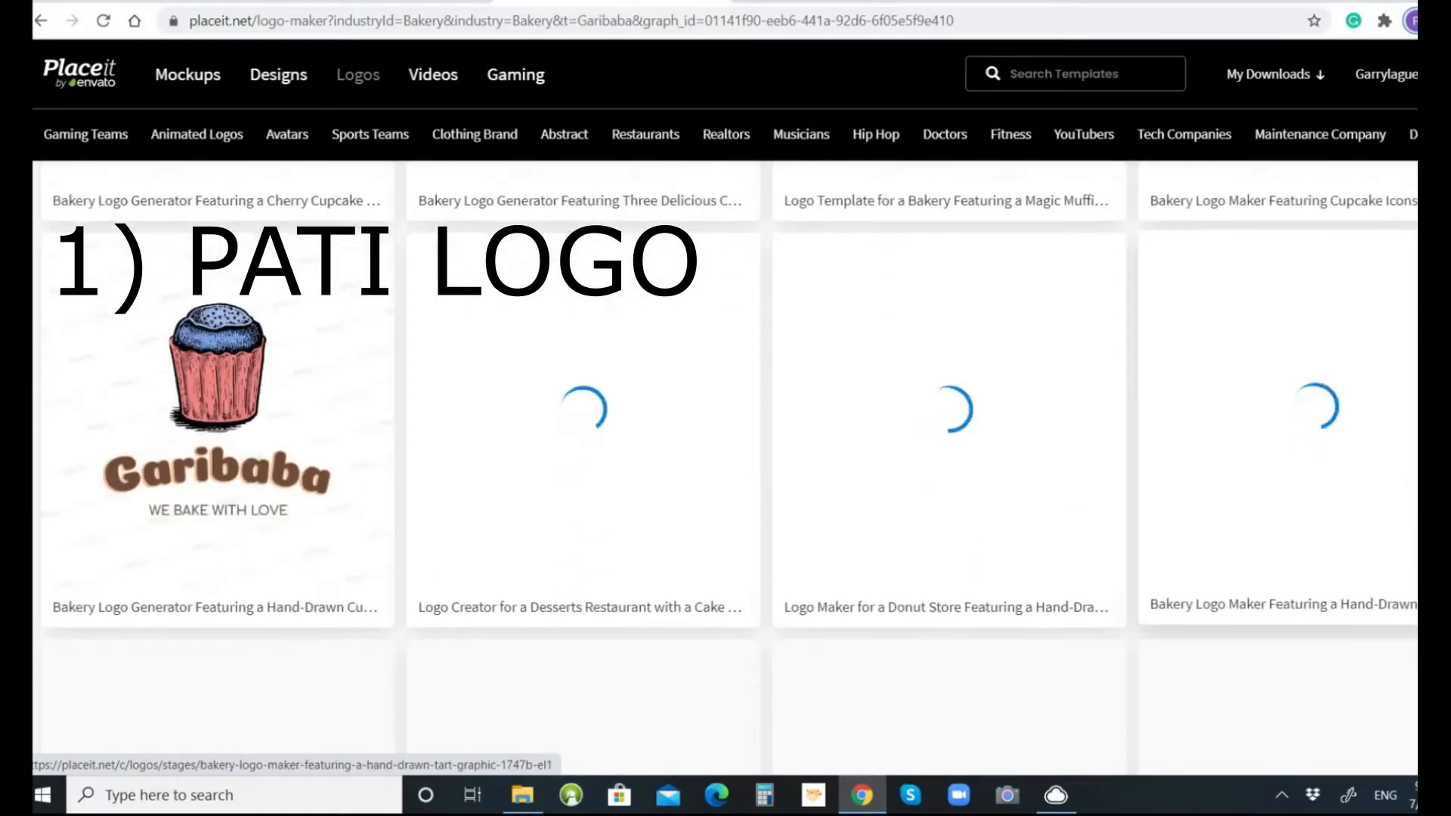
{"action": "scroll", "coordinate": [1192, 497], "scroll_direction": "down", "scroll_amount": 3}
{"action": "scroll", "coordinate": [1192, 497], "scroll_direction": "up", "scroll_amount": 10}
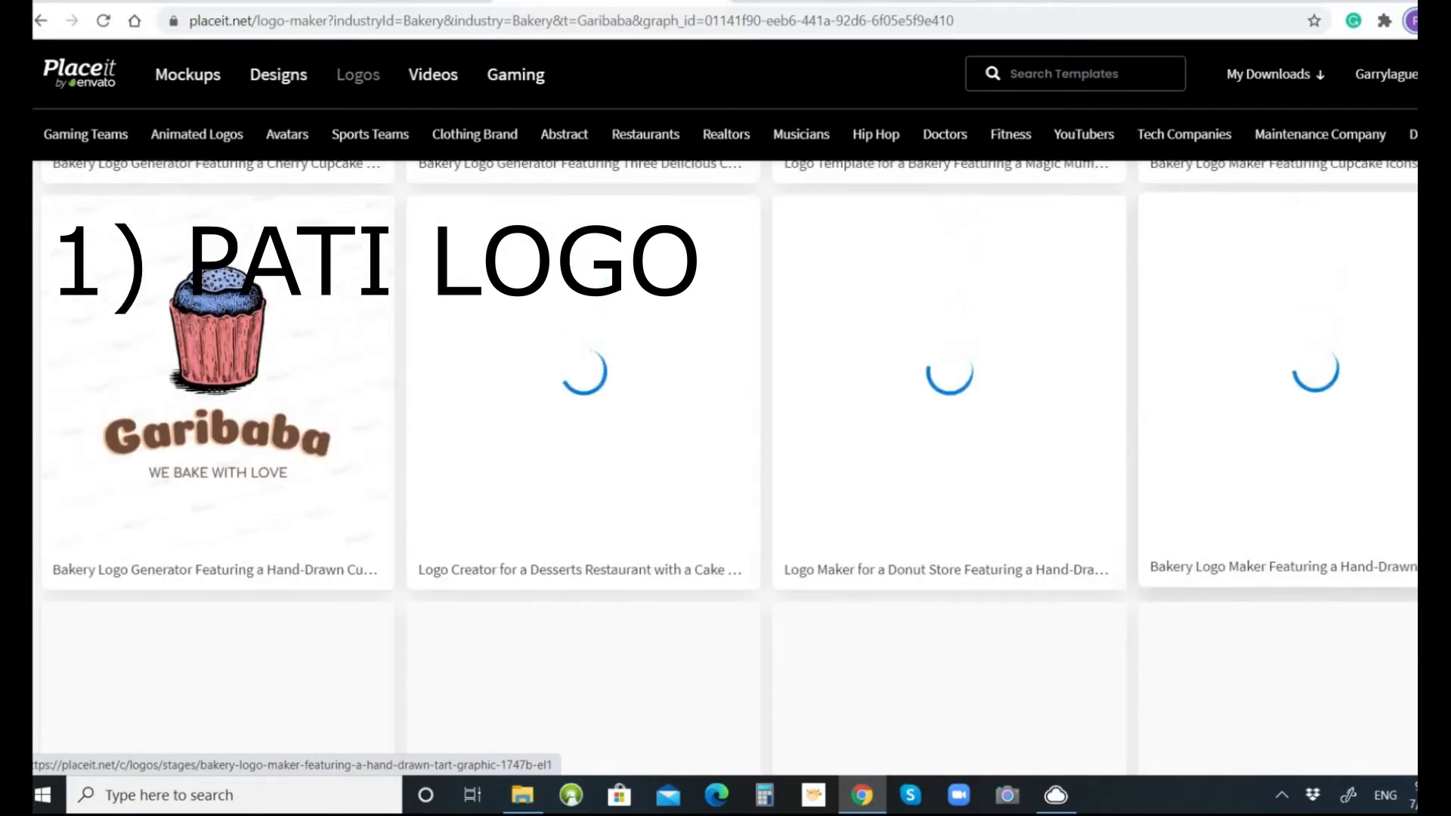
{"action": "scroll", "coordinate": [862, 363], "scroll_direction": "up", "scroll_amount": 6}
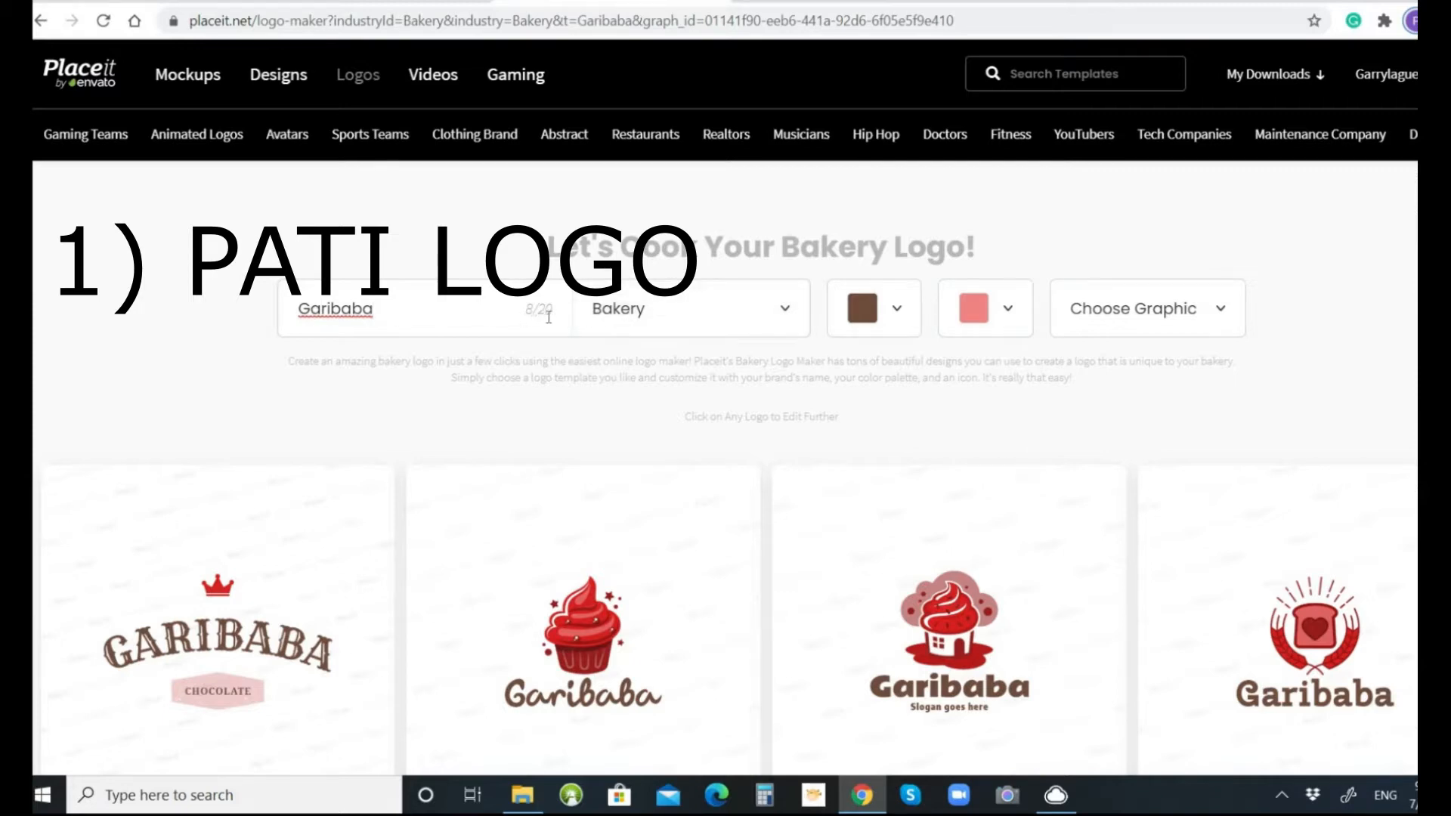
Step: Switch the industry to Beauty and open the Beauty Logo Maker Featuring a Lipstick Kiss template for editing
{"action": "left_click", "coordinate": [789, 318]}
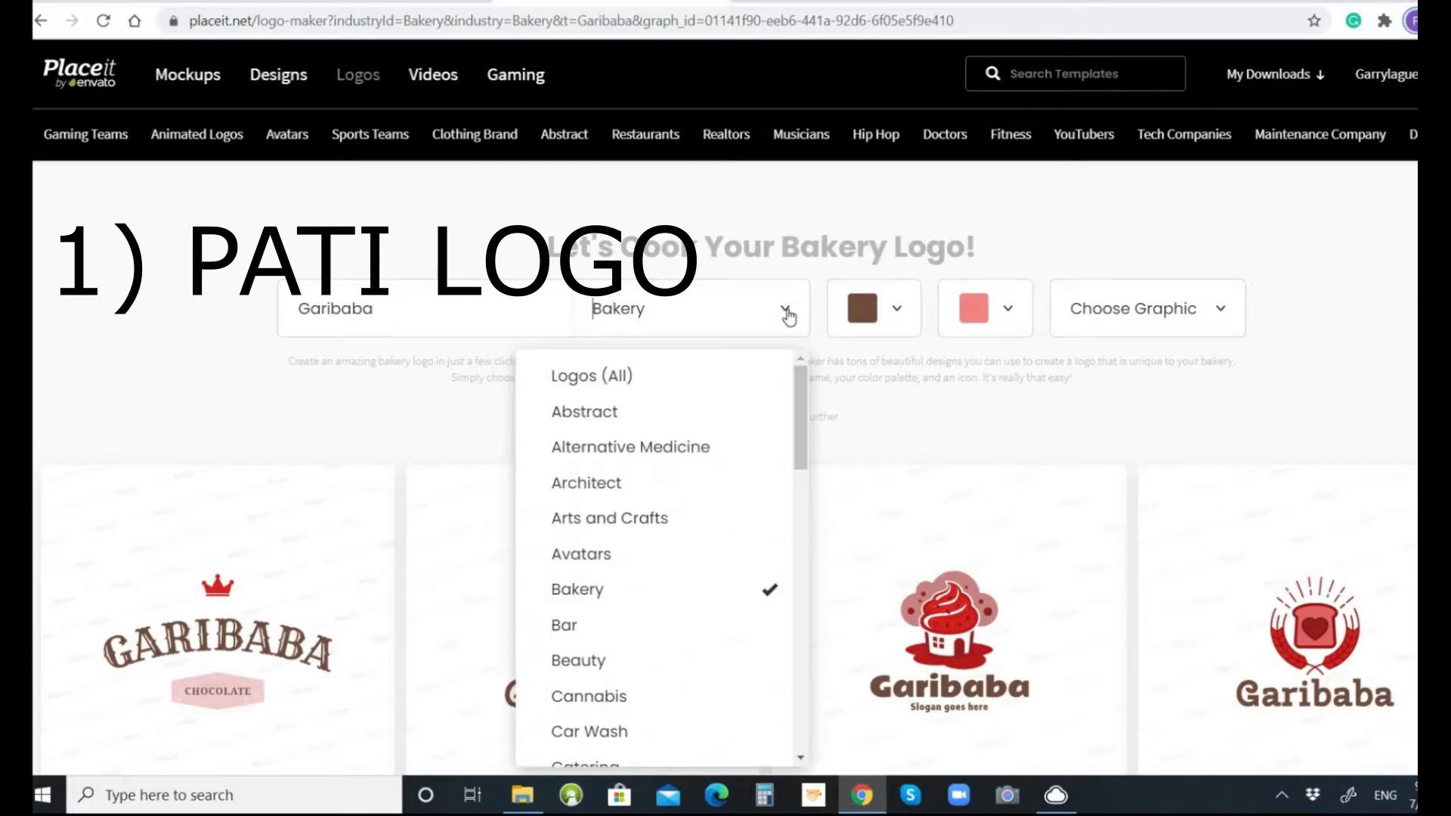
{"action": "left_click", "coordinate": [591, 663]}
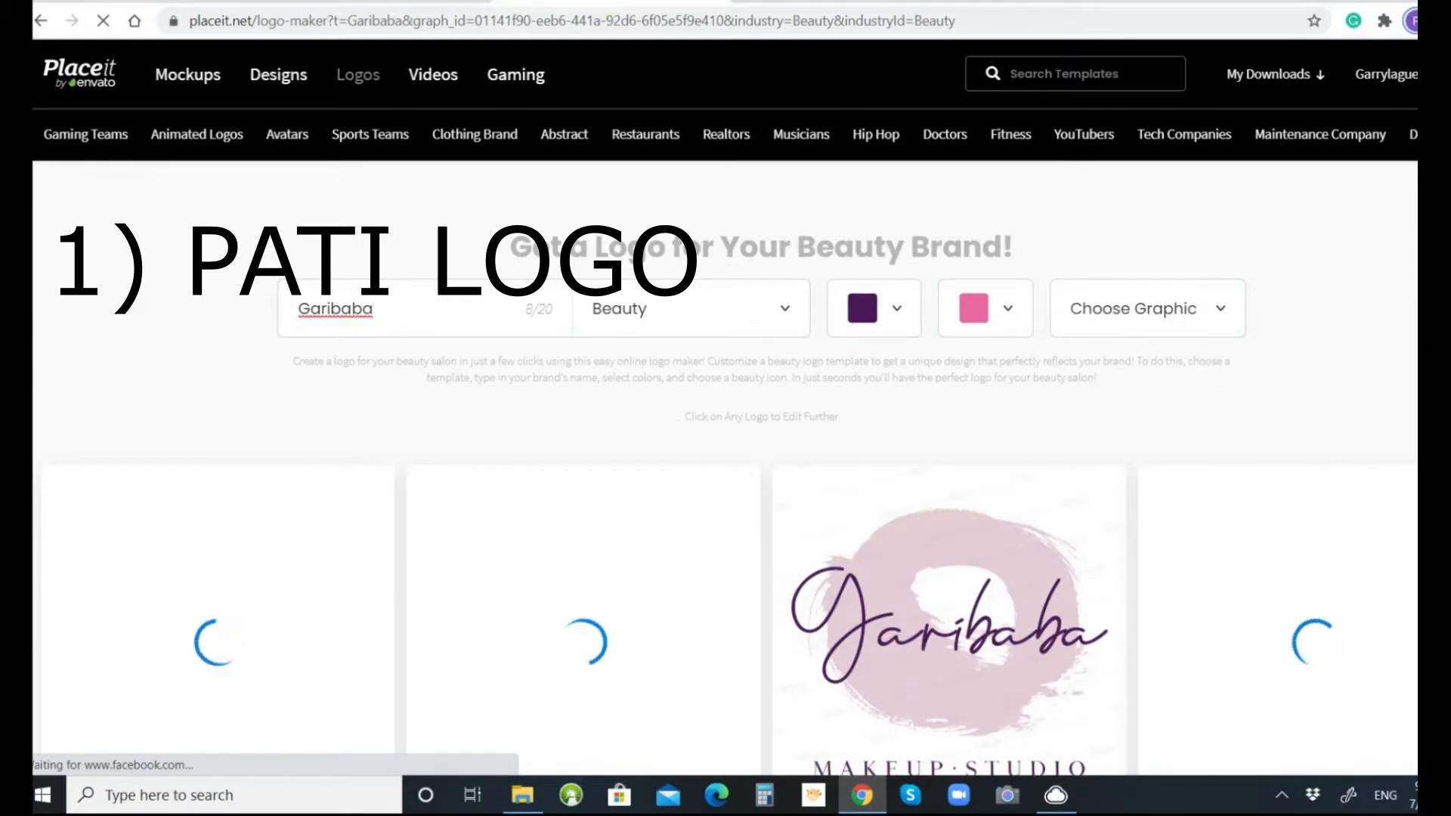
{"action": "scroll", "coordinate": [725, 453], "scroll_direction": "down", "scroll_amount": 2}
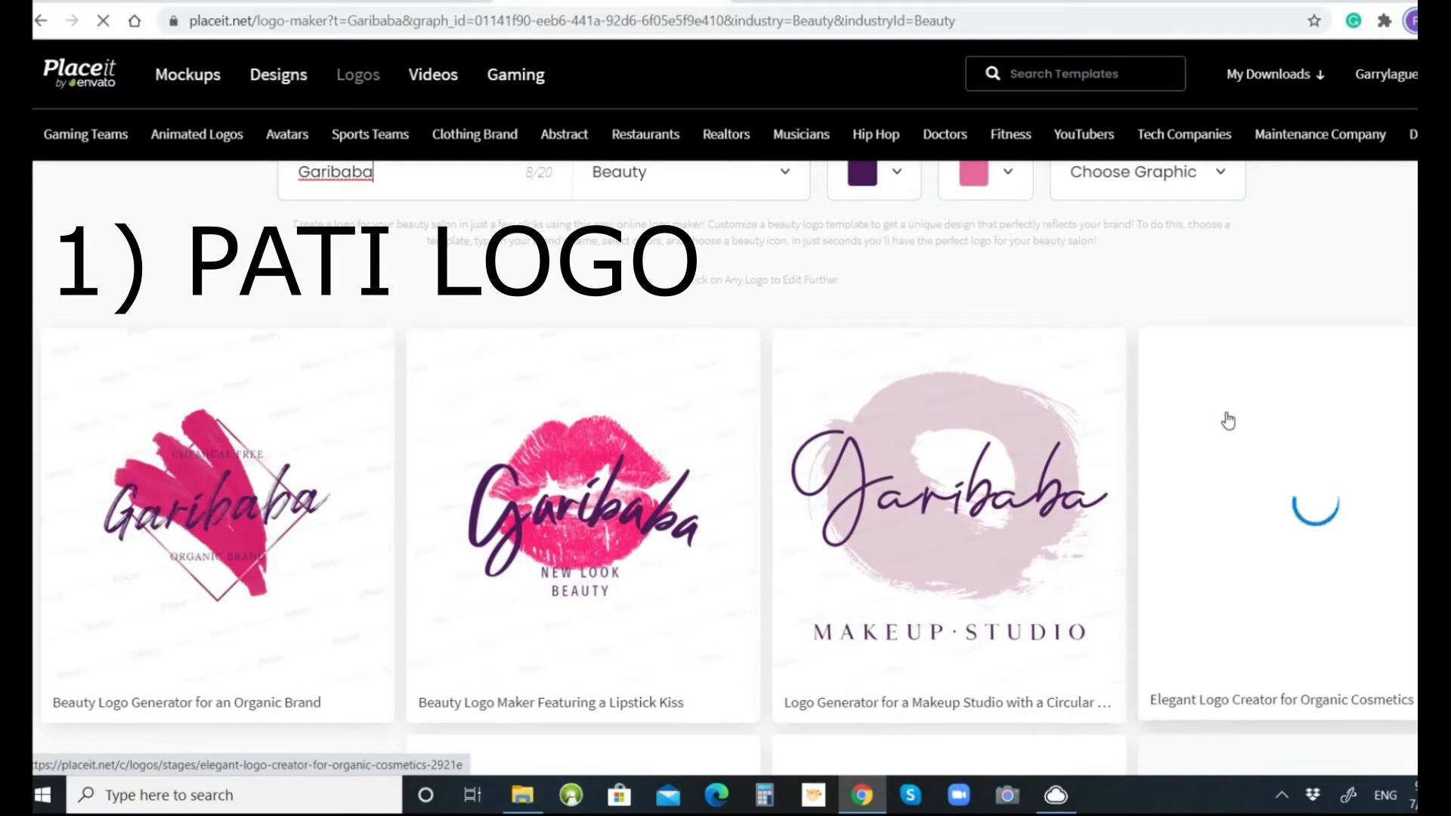
{"action": "scroll", "coordinate": [637, 604], "scroll_direction": "up", "scroll_amount": 1}
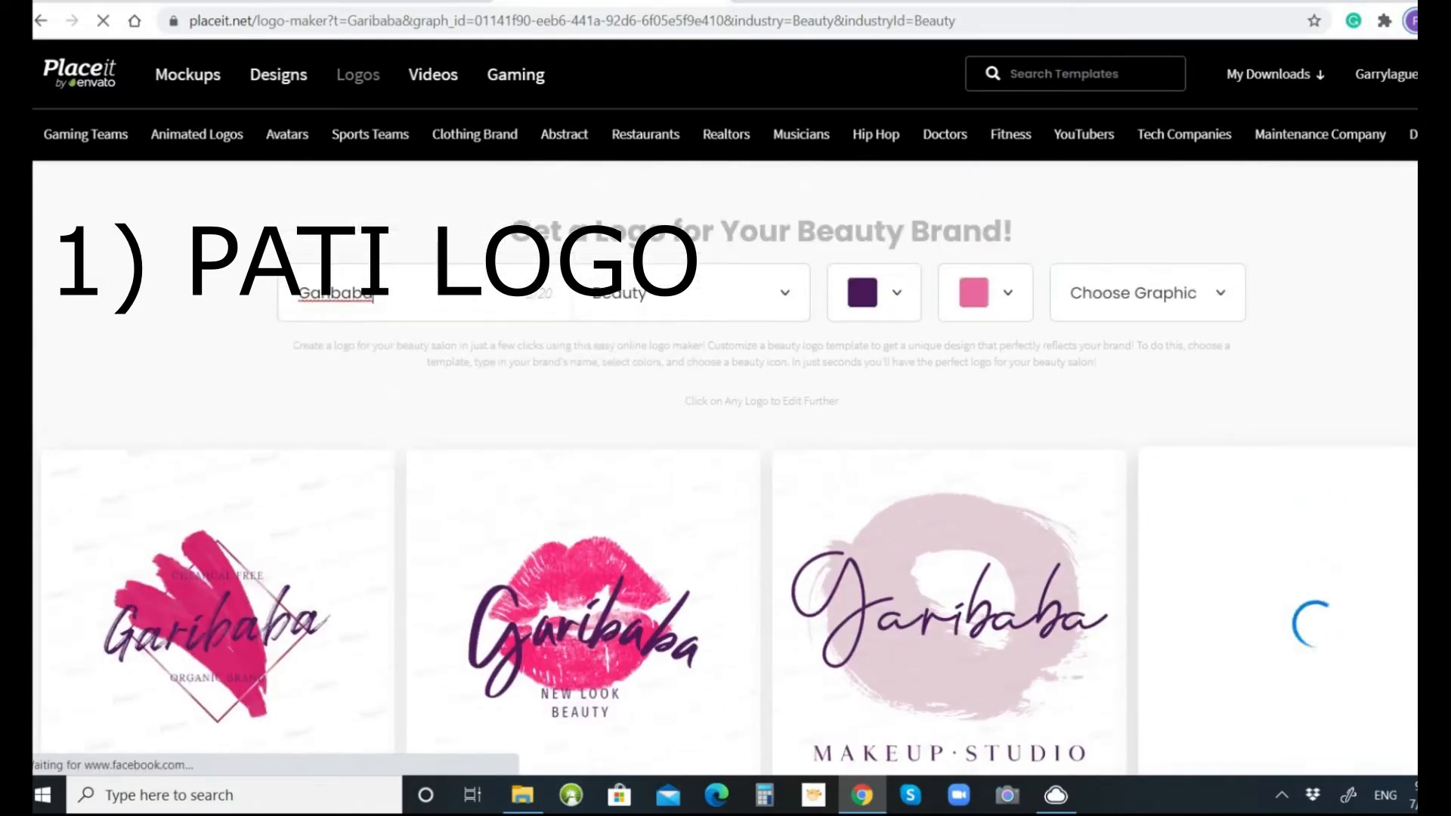
{"action": "scroll", "coordinate": [637, 602], "scroll_direction": "down", "scroll_amount": 1}
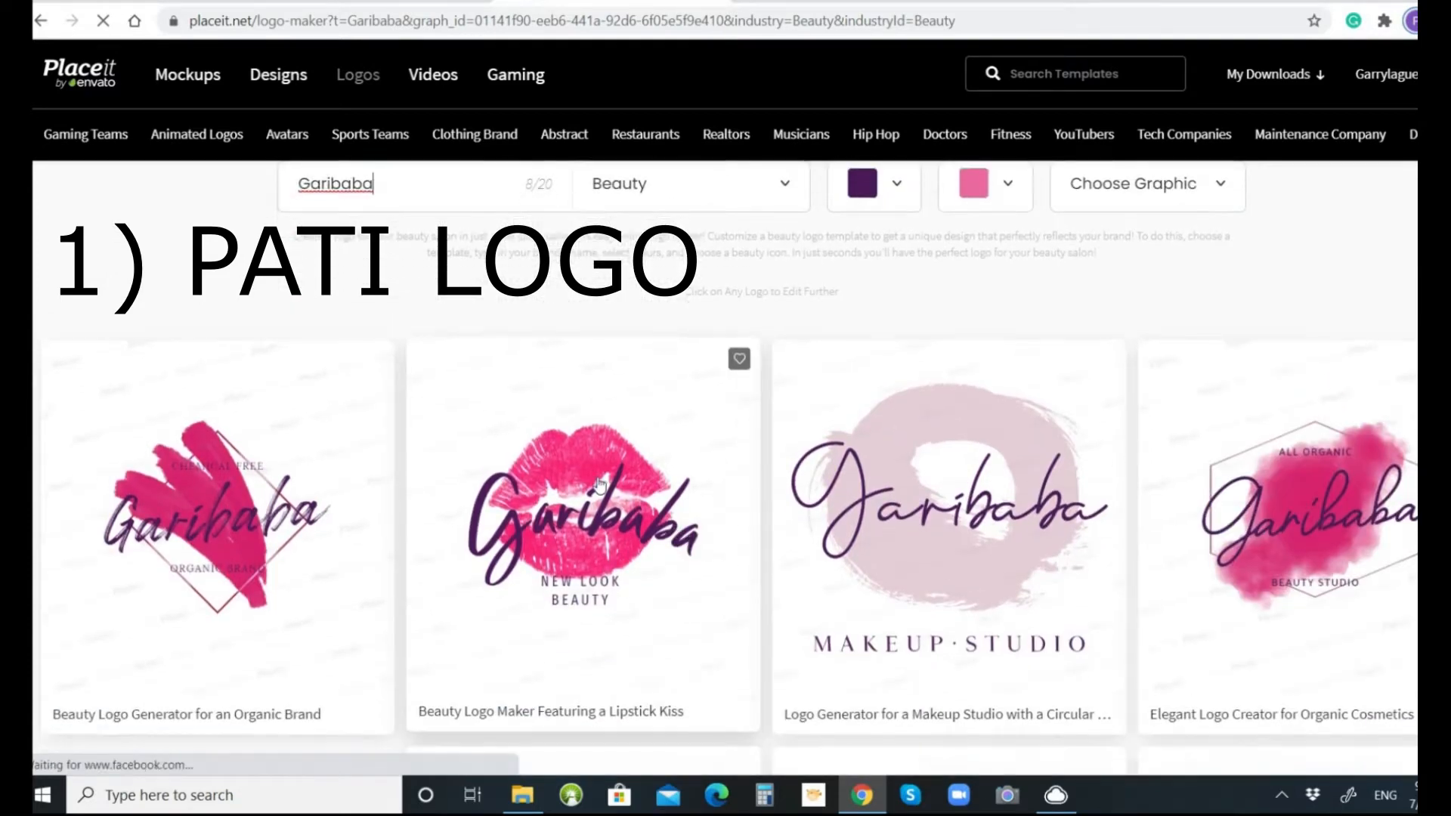
{"action": "scroll", "coordinate": [625, 442], "scroll_direction": "down", "scroll_amount": 1}
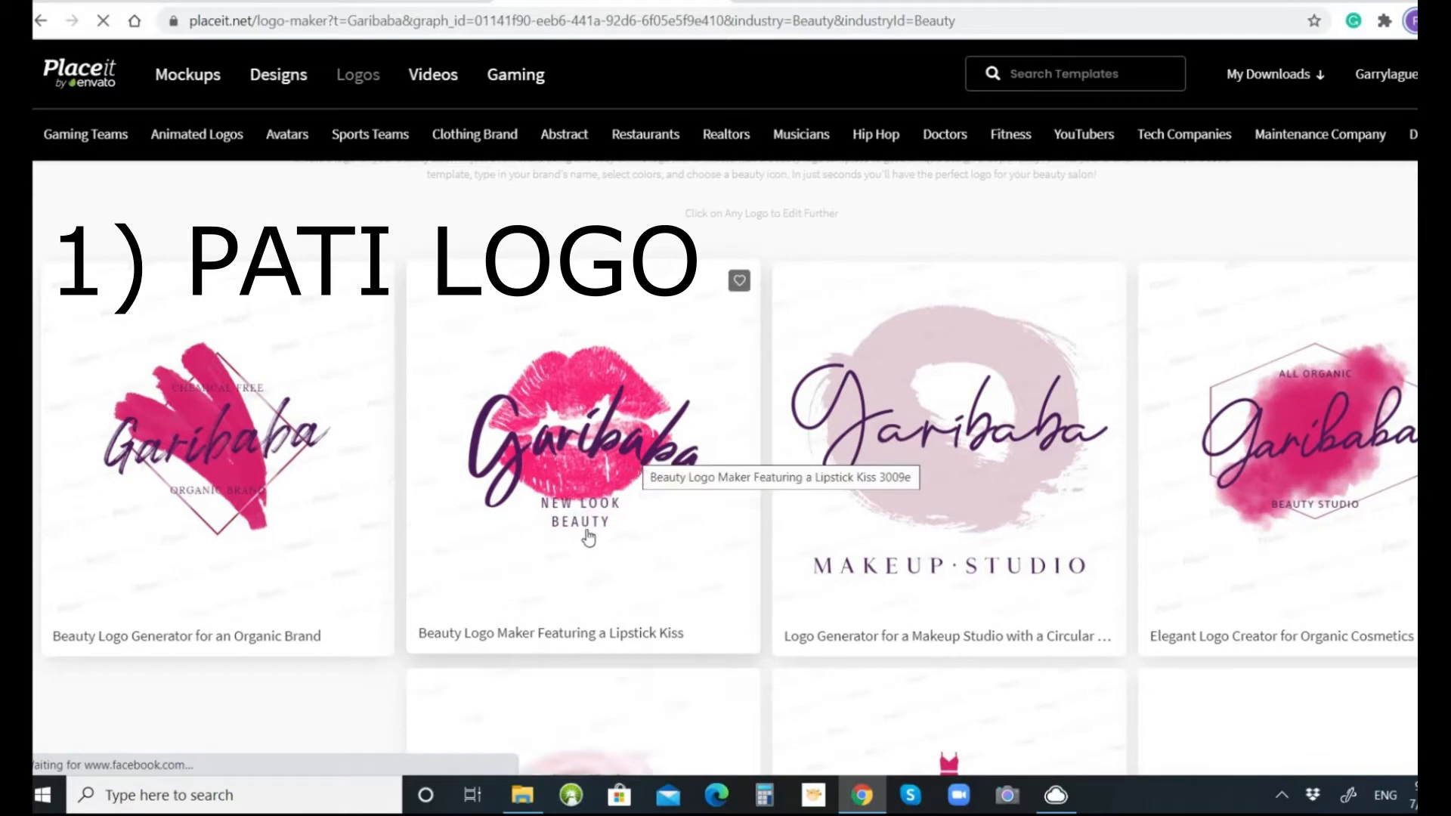
{"action": "left_click", "coordinate": [579, 395]}
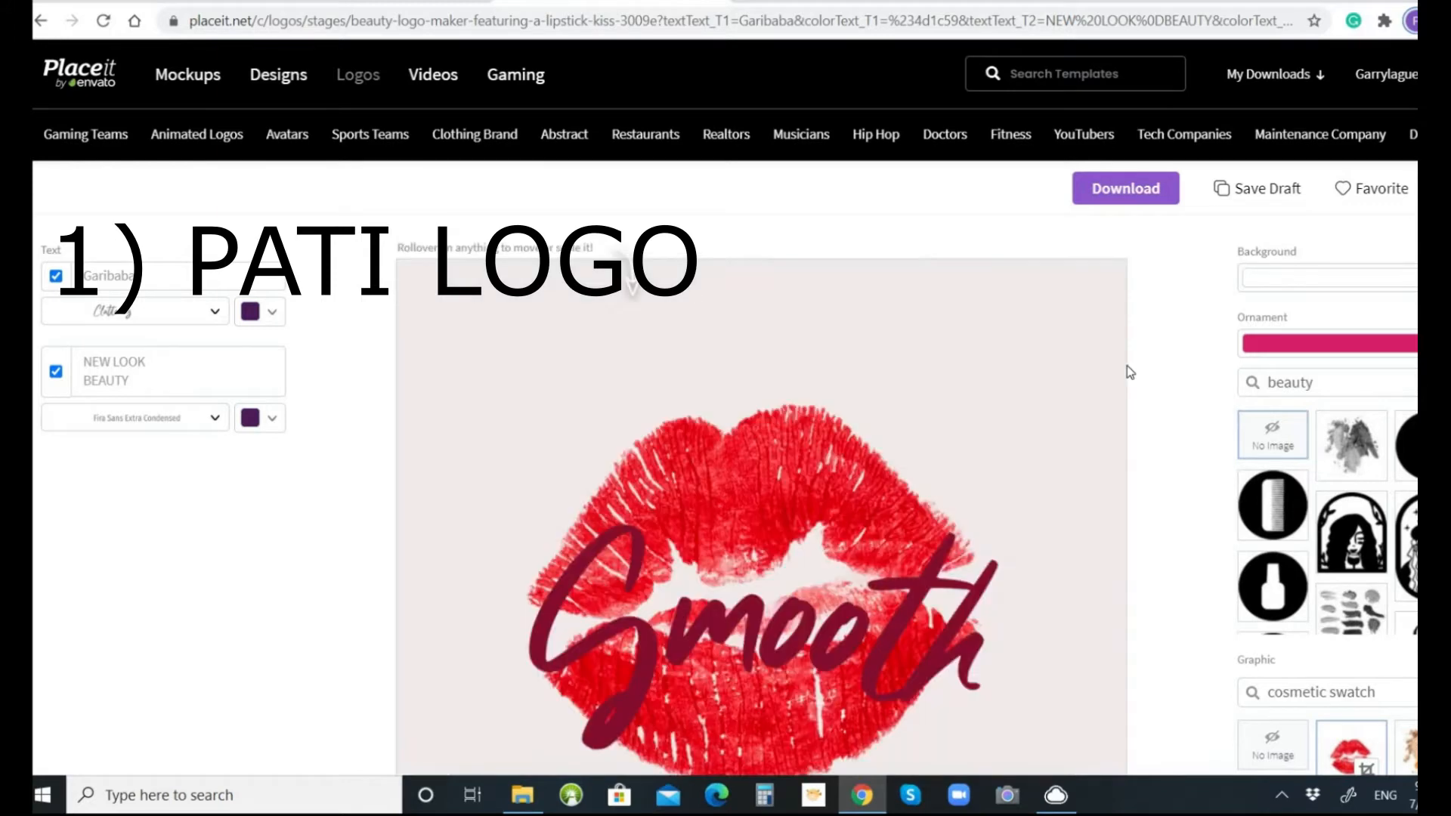
Step: Move the Garibaba text slightly up and to the left over the lipstick kiss graphic
{"action": "scroll", "coordinate": [631, 286], "scroll_direction": "down", "scroll_amount": 4}
{"action": "scroll", "coordinate": [725, 408], "scroll_direction": "down", "scroll_amount": 1}
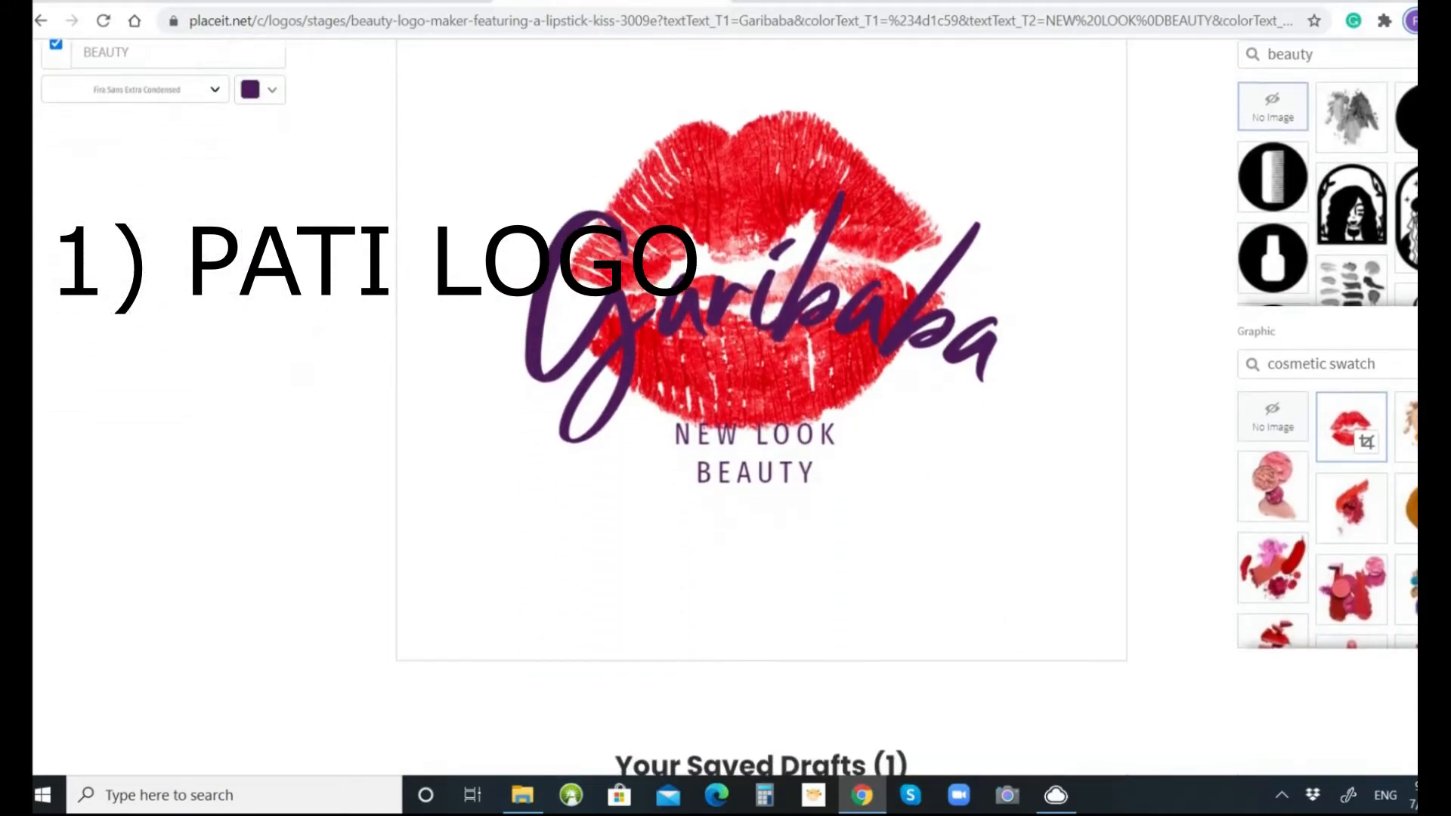
{"action": "scroll", "coordinate": [726, 408], "scroll_direction": "up", "scroll_amount": 2}
{"action": "scroll", "coordinate": [1162, 342], "scroll_direction": "up", "scroll_amount": 3}
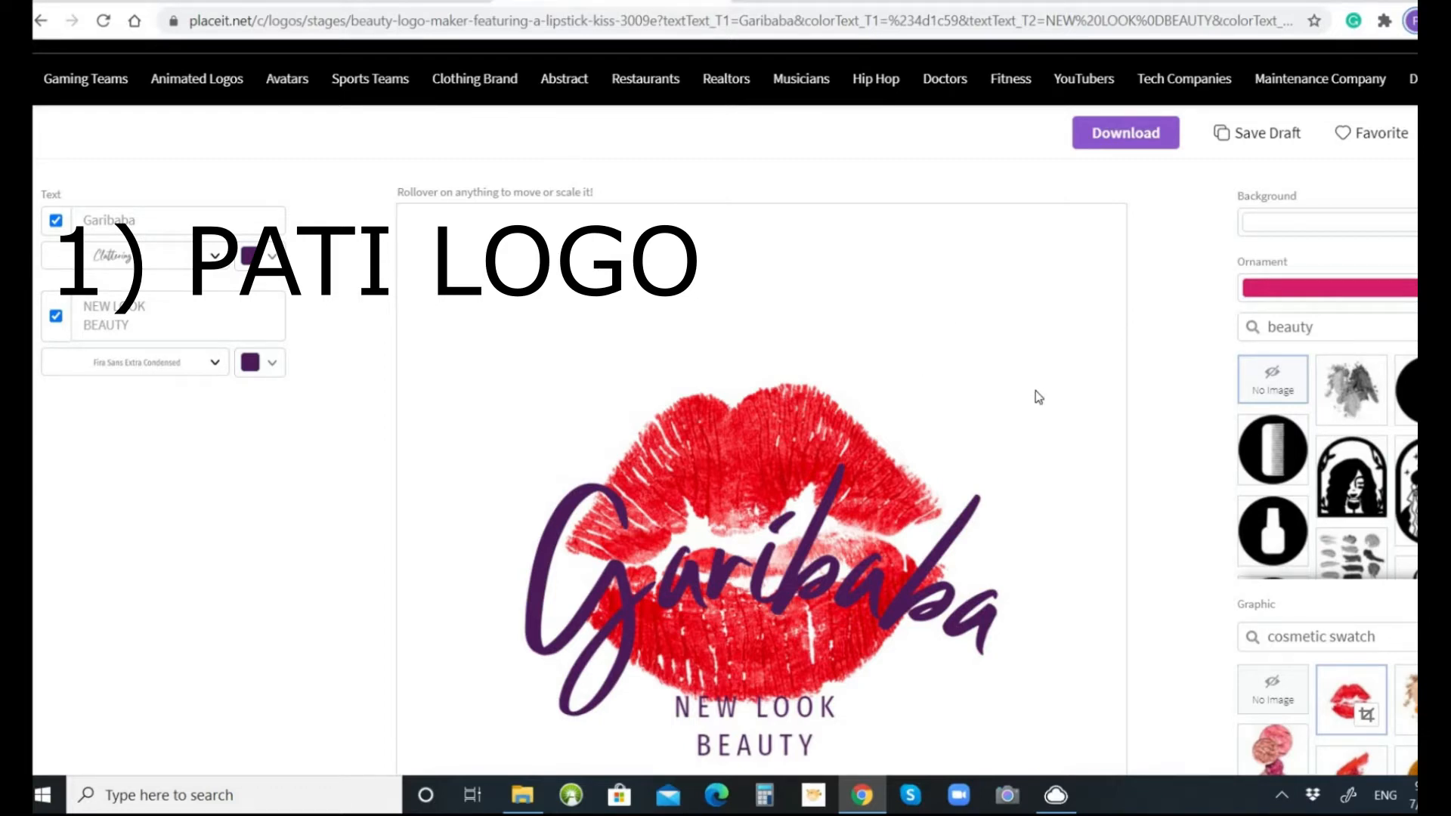
{"action": "scroll", "coordinate": [1035, 391], "scroll_direction": "up", "scroll_amount": 1}
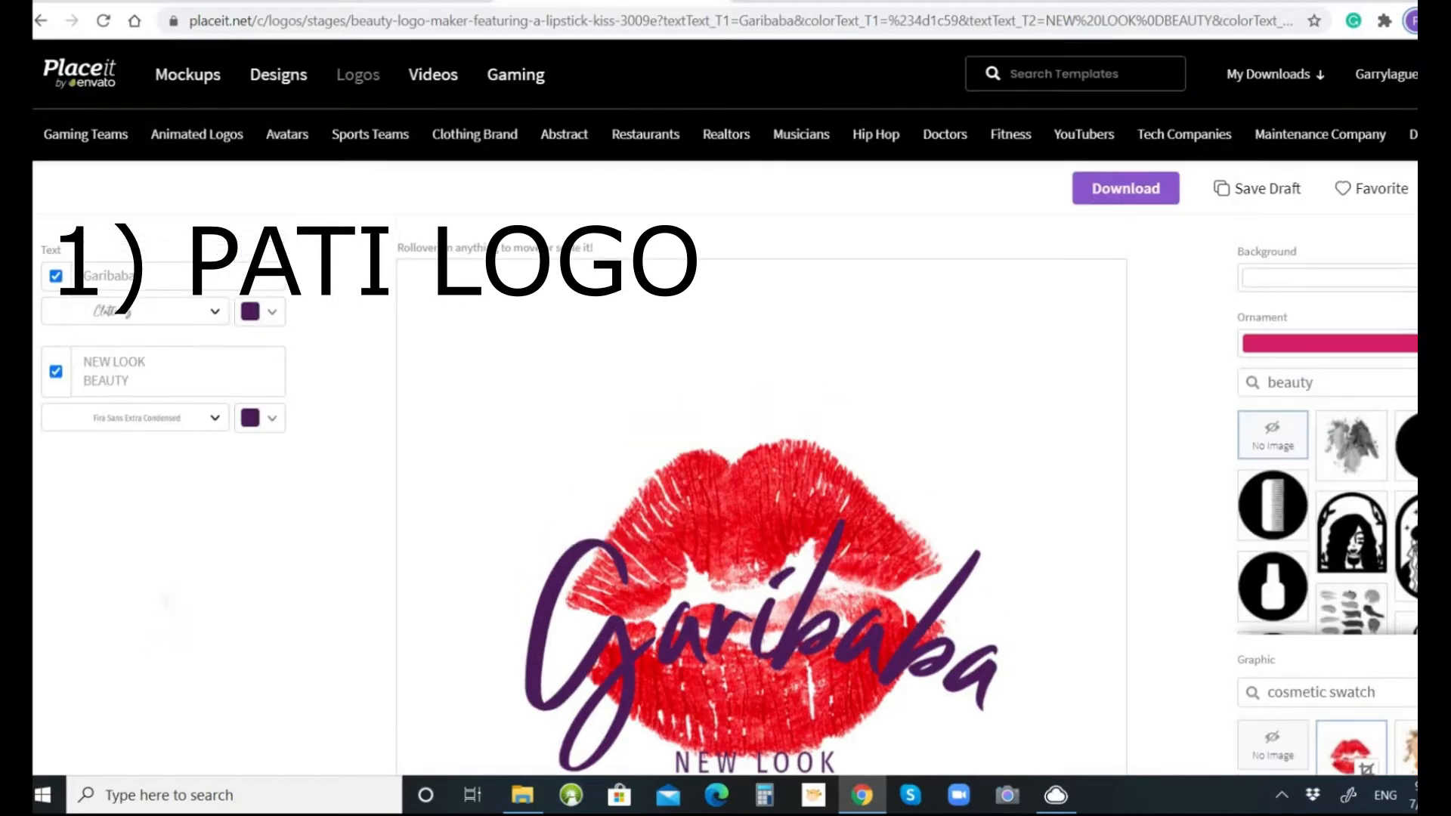
{"action": "scroll", "coordinate": [1028, 423], "scroll_direction": "down", "scroll_amount": 3}
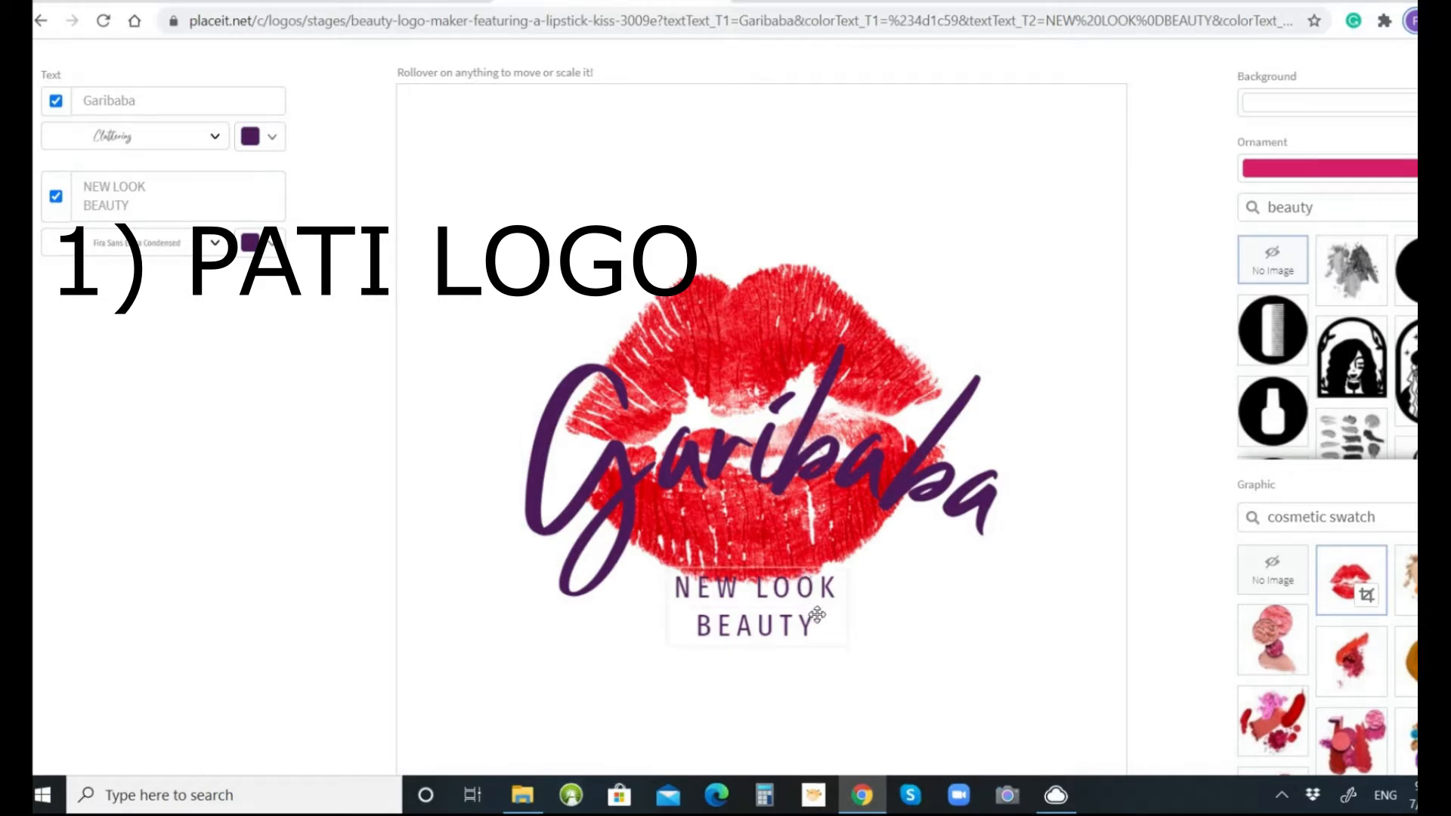
{"action": "left_click", "coordinate": [779, 462]}
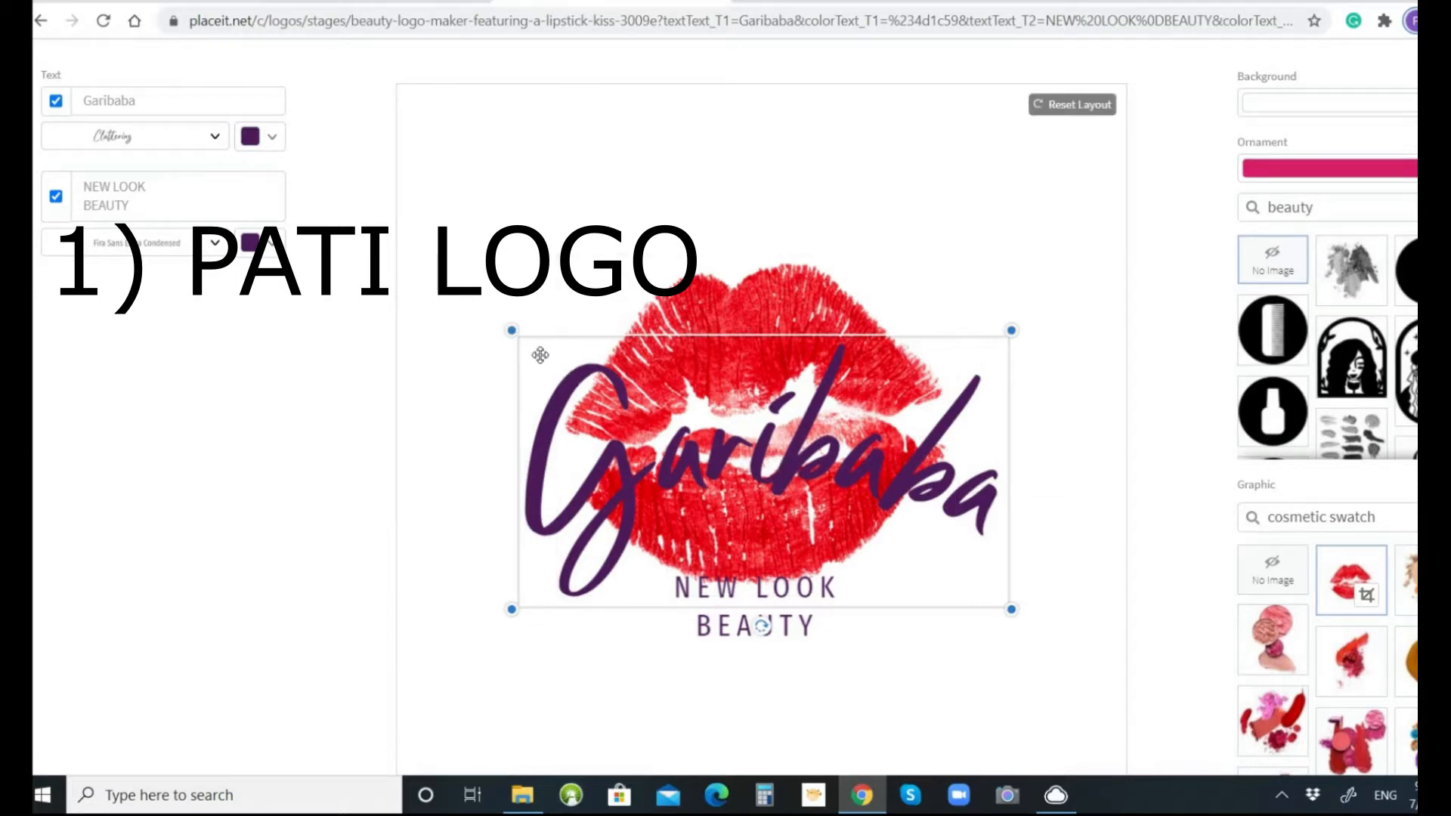
{"action": "left_click_drag", "start_coordinate": [560, 279], "coordinate": [468, 304]}
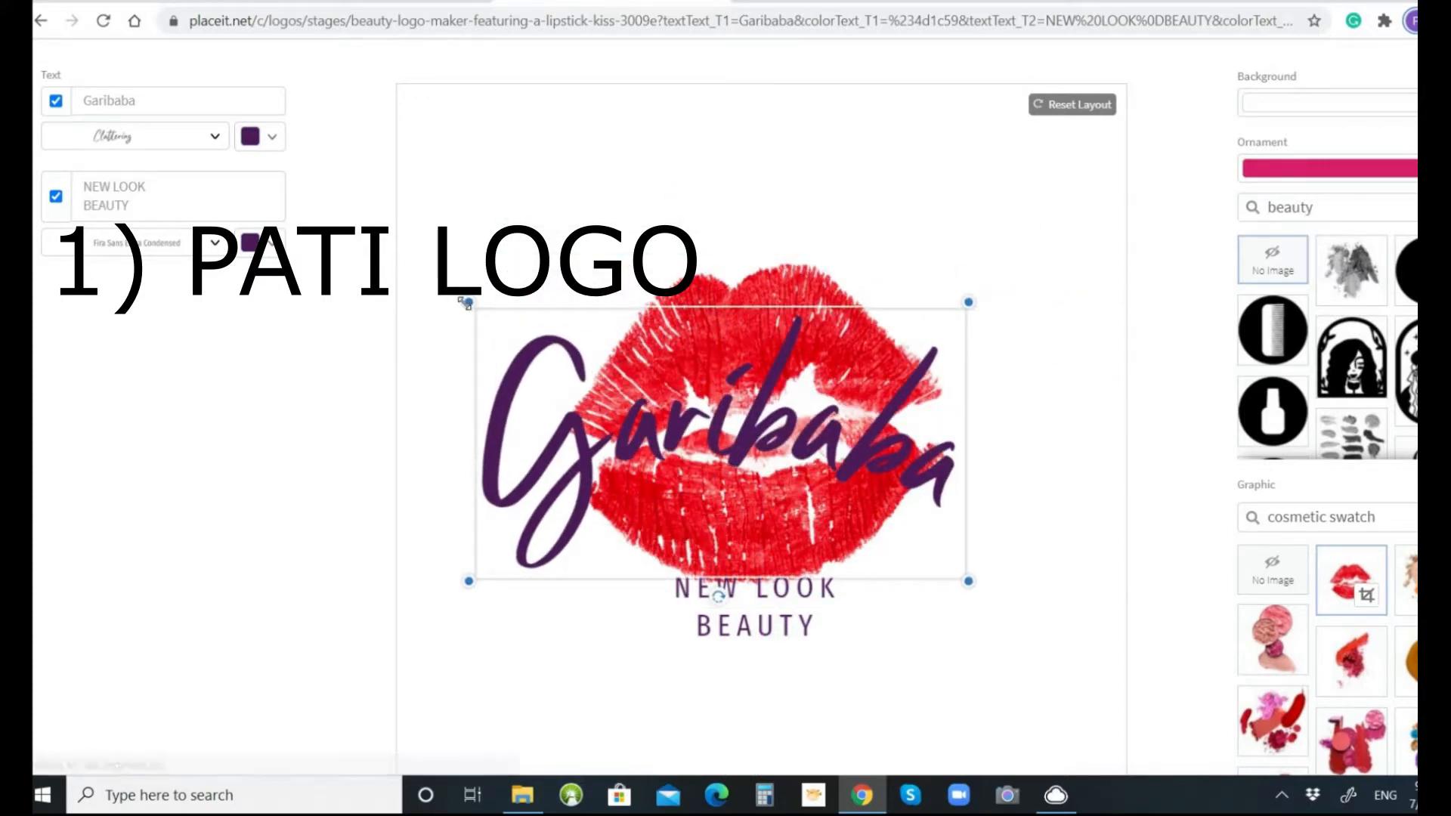
Step: Rescale and rotate the Garibaba text over the lips and shift the NEW LOOK BEAUTY tagline slightly left and down
{"action": "left_click_drag", "start_coordinate": [470, 304], "coordinate": [666, 408]}
{"action": "left_click_drag", "start_coordinate": [468, 242], "coordinate": [514, 332]}
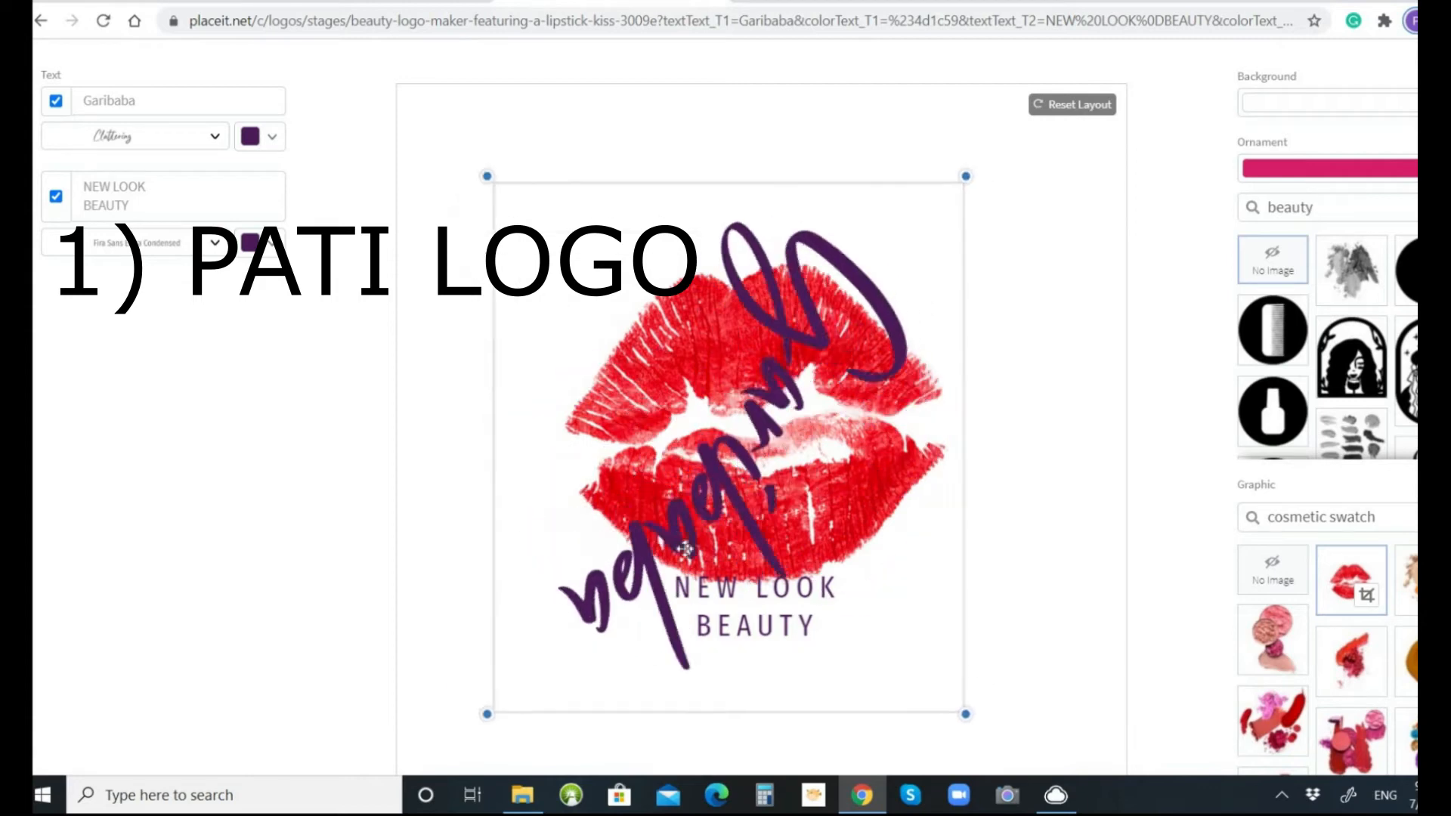
{"action": "left_click", "coordinate": [783, 591]}
{"action": "left_click_drag", "start_coordinate": [775, 600], "coordinate": [702, 608]}
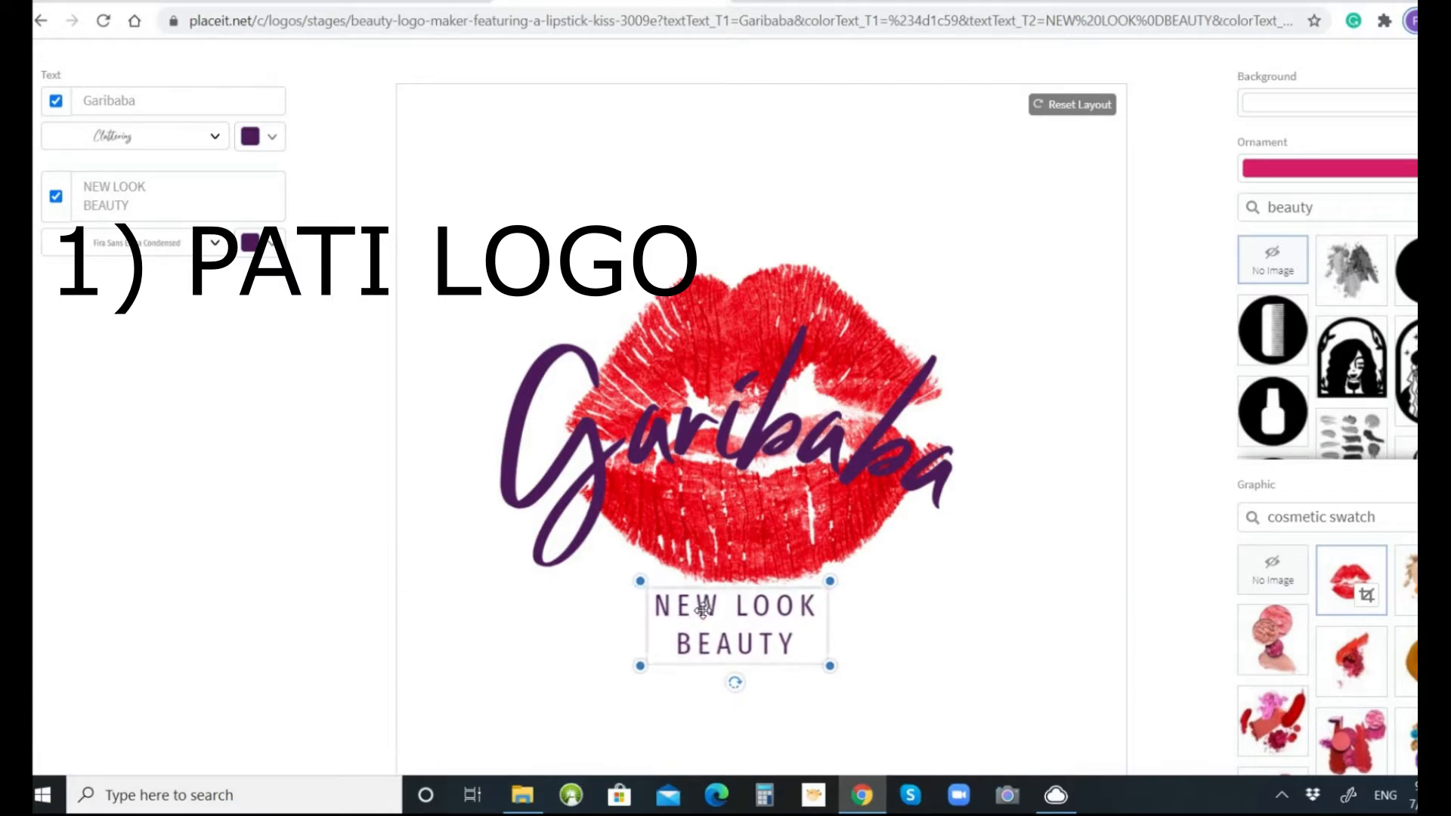
Step: Change the Garibaba text's font, trying Abril Fatface before choosing the bold script font listed directly after it
{"action": "scroll", "coordinate": [153, 197], "scroll_direction": "up", "scroll_amount": 3}
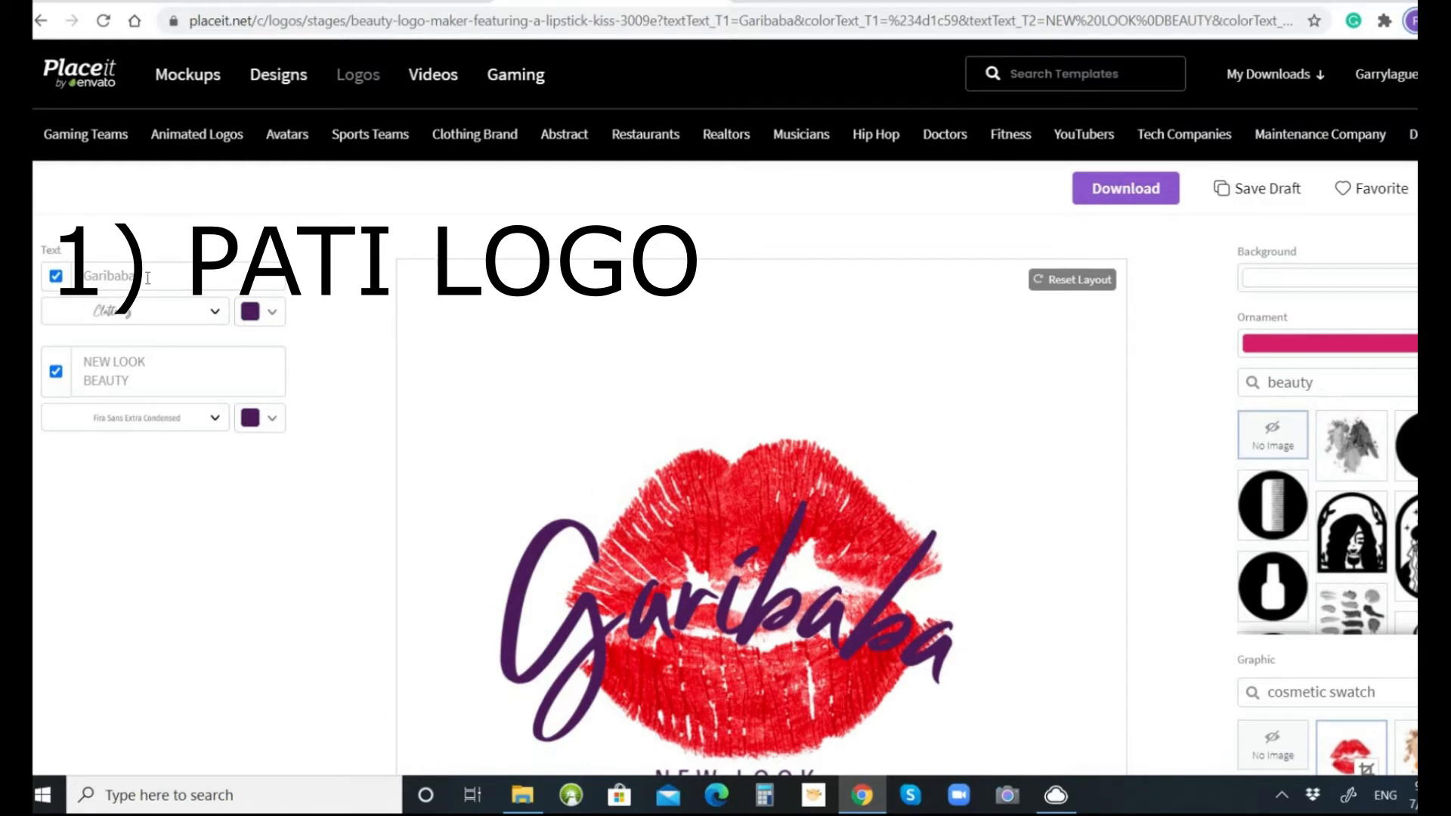
{"action": "left_click", "coordinate": [217, 317]}
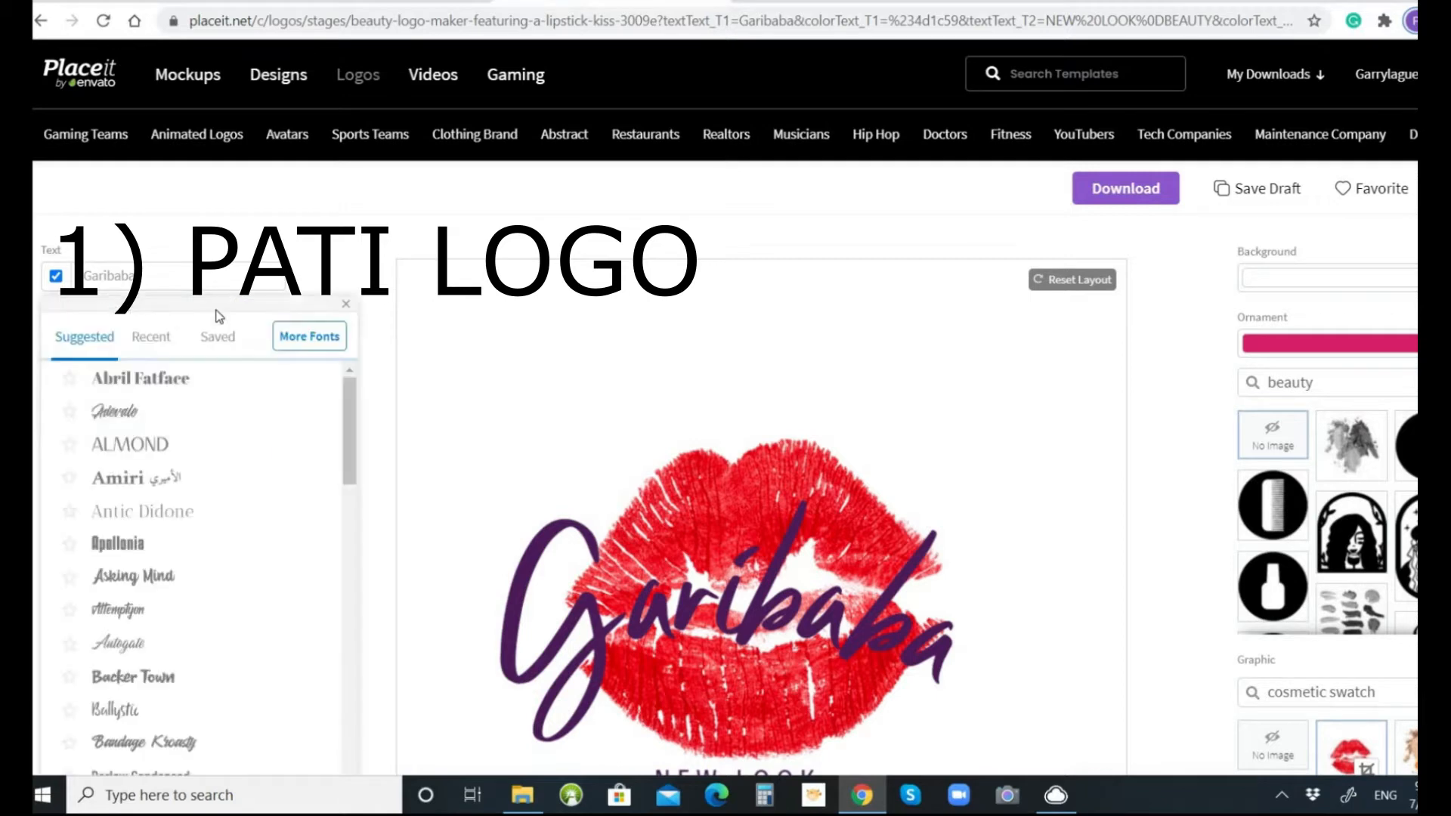
{"action": "left_click", "coordinate": [167, 391]}
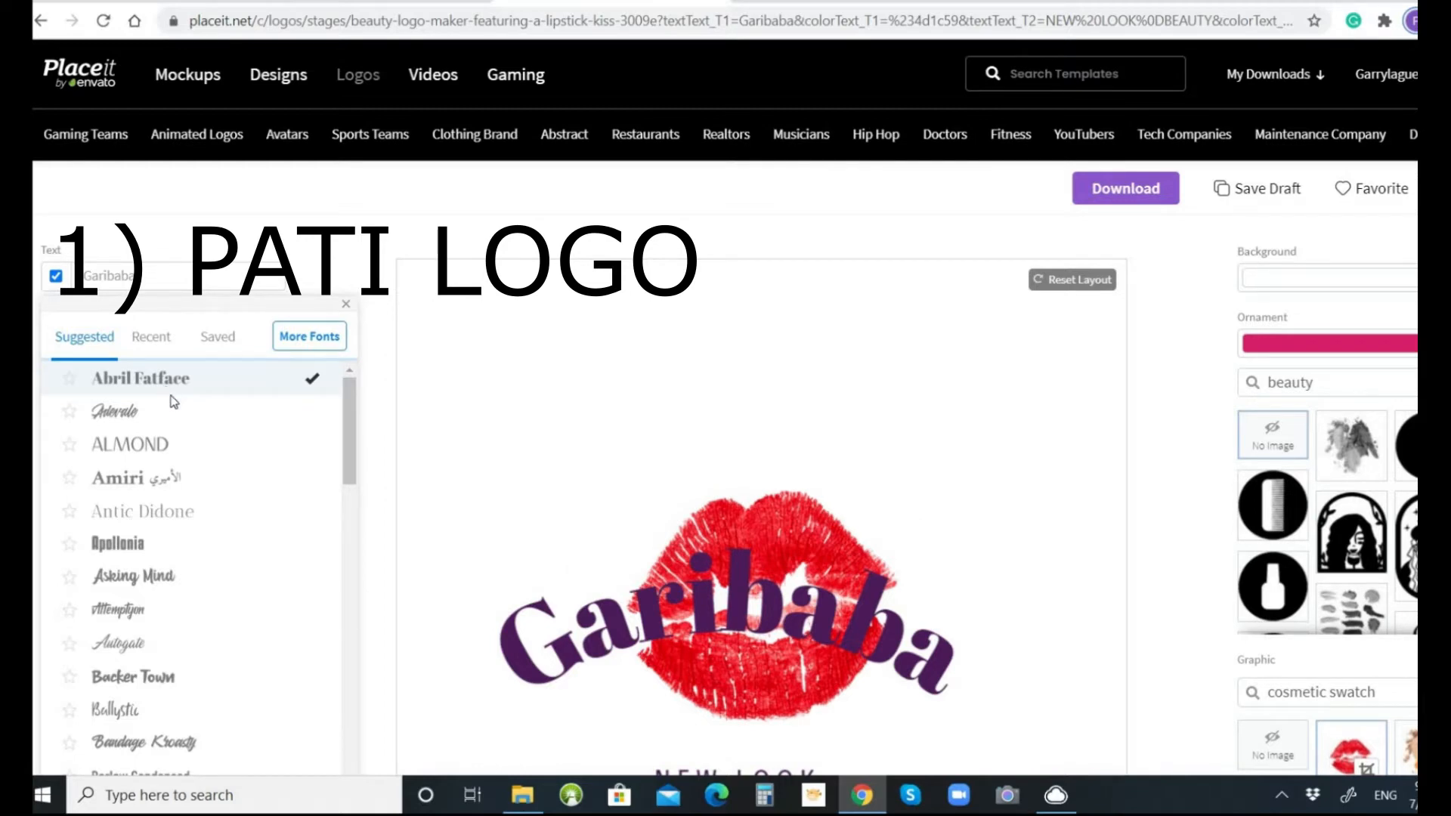
{"action": "left_click", "coordinate": [136, 417]}
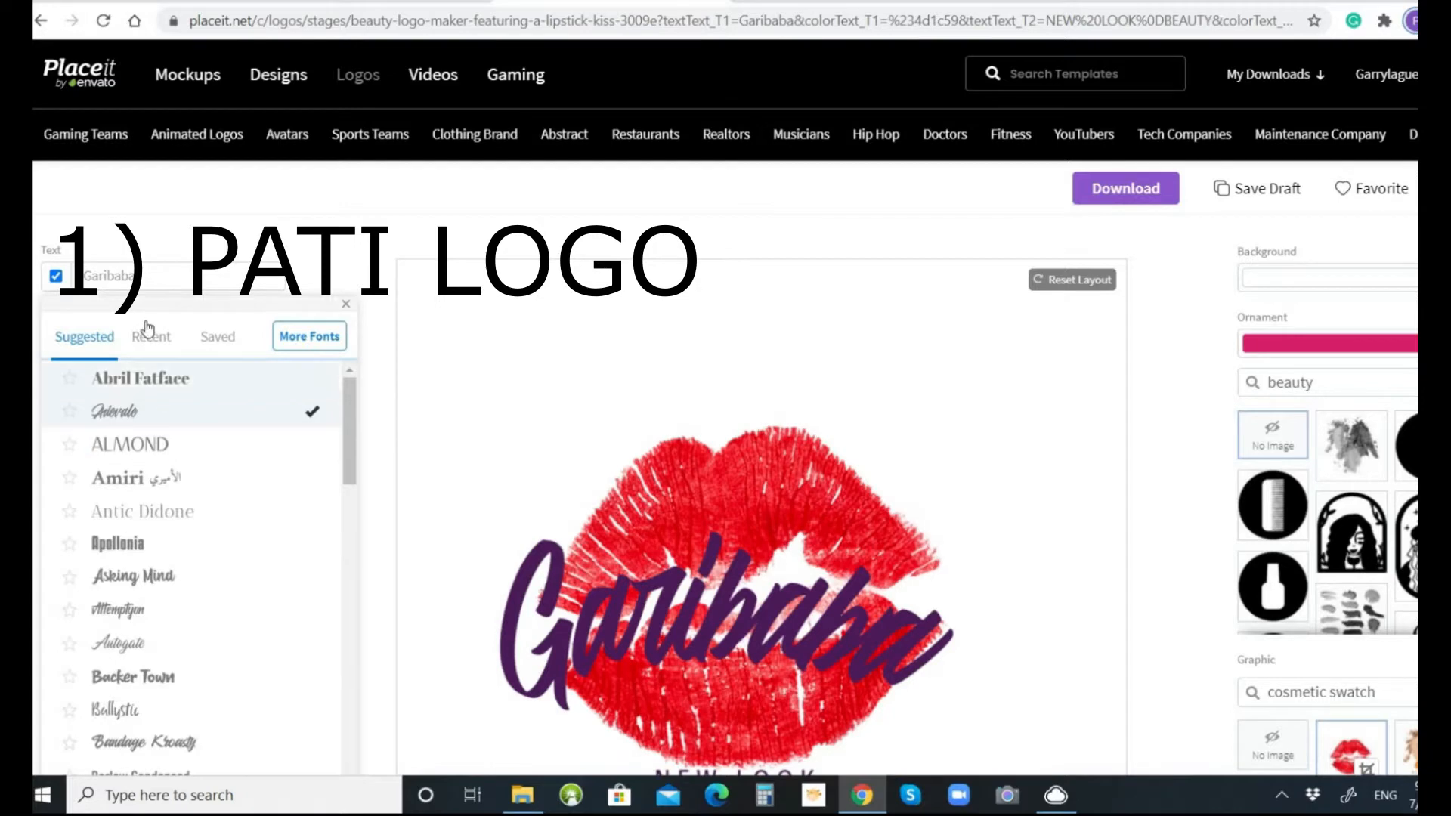
{"action": "left_click", "coordinate": [330, 258]}
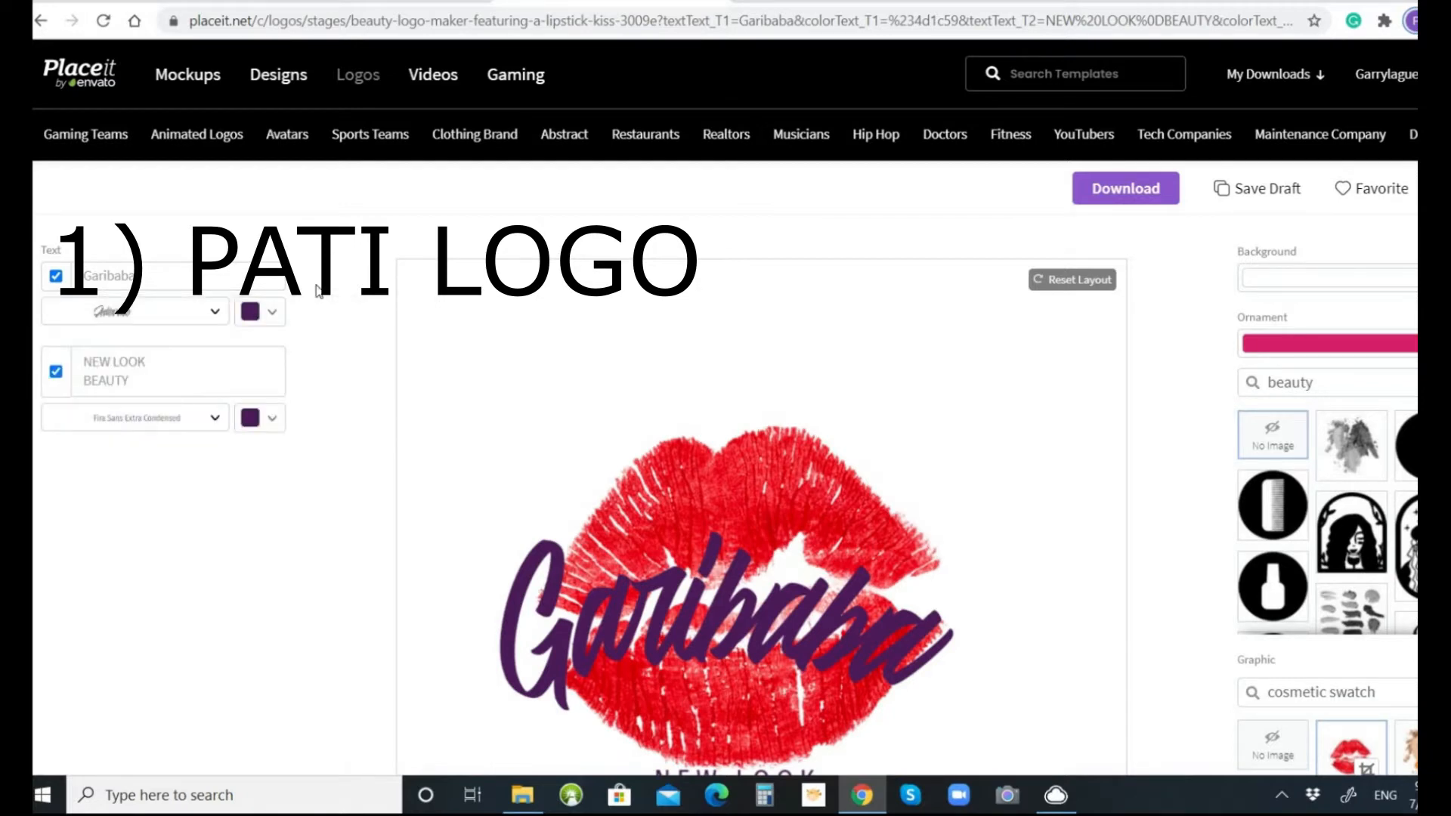
Step: Recolor the Garibaba text, trying blue and turquoise before settling on bright green
{"action": "left_click", "coordinate": [275, 316]}
{"action": "left_click", "coordinate": [259, 465]}
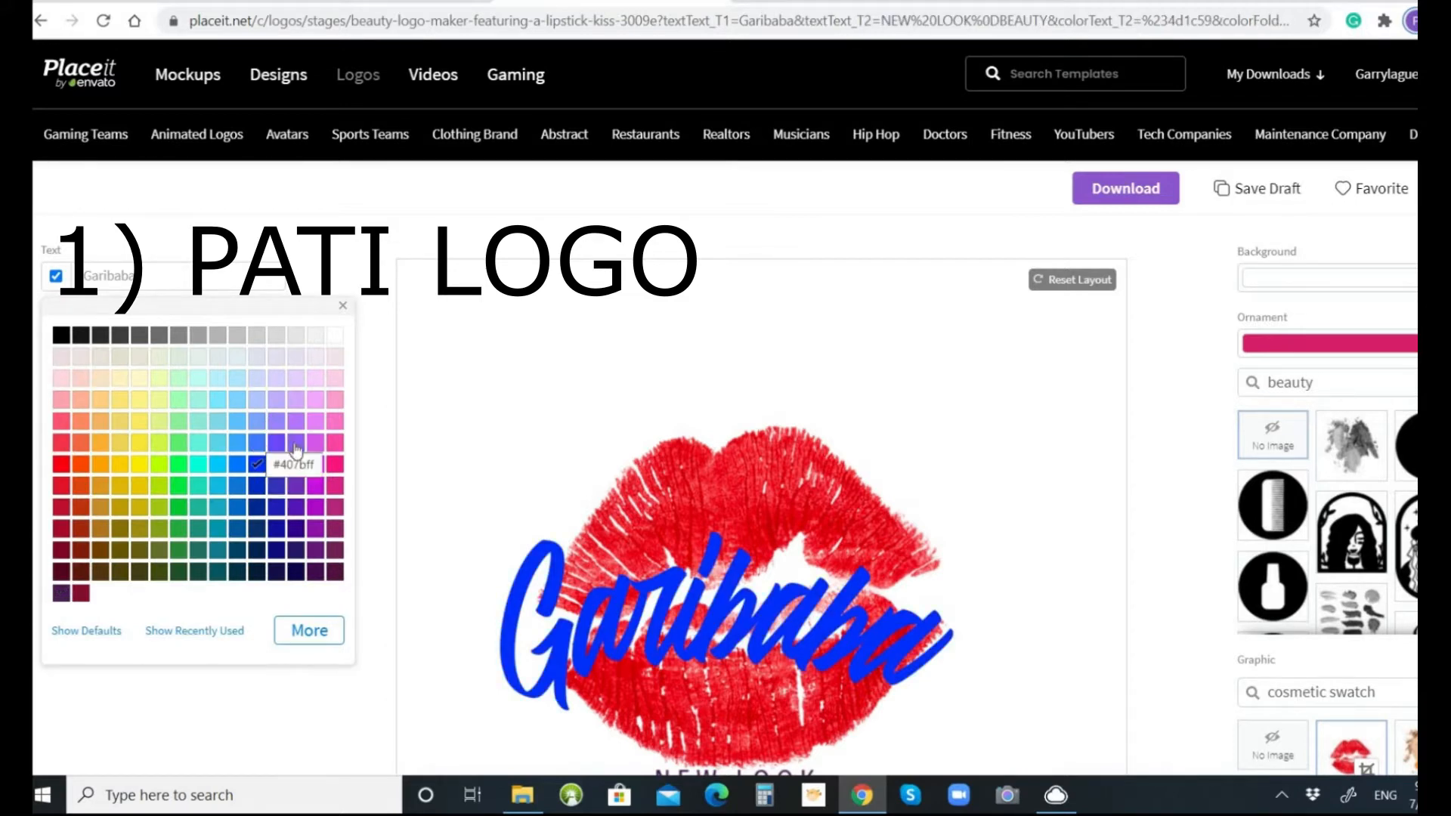
{"action": "left_click", "coordinate": [191, 467]}
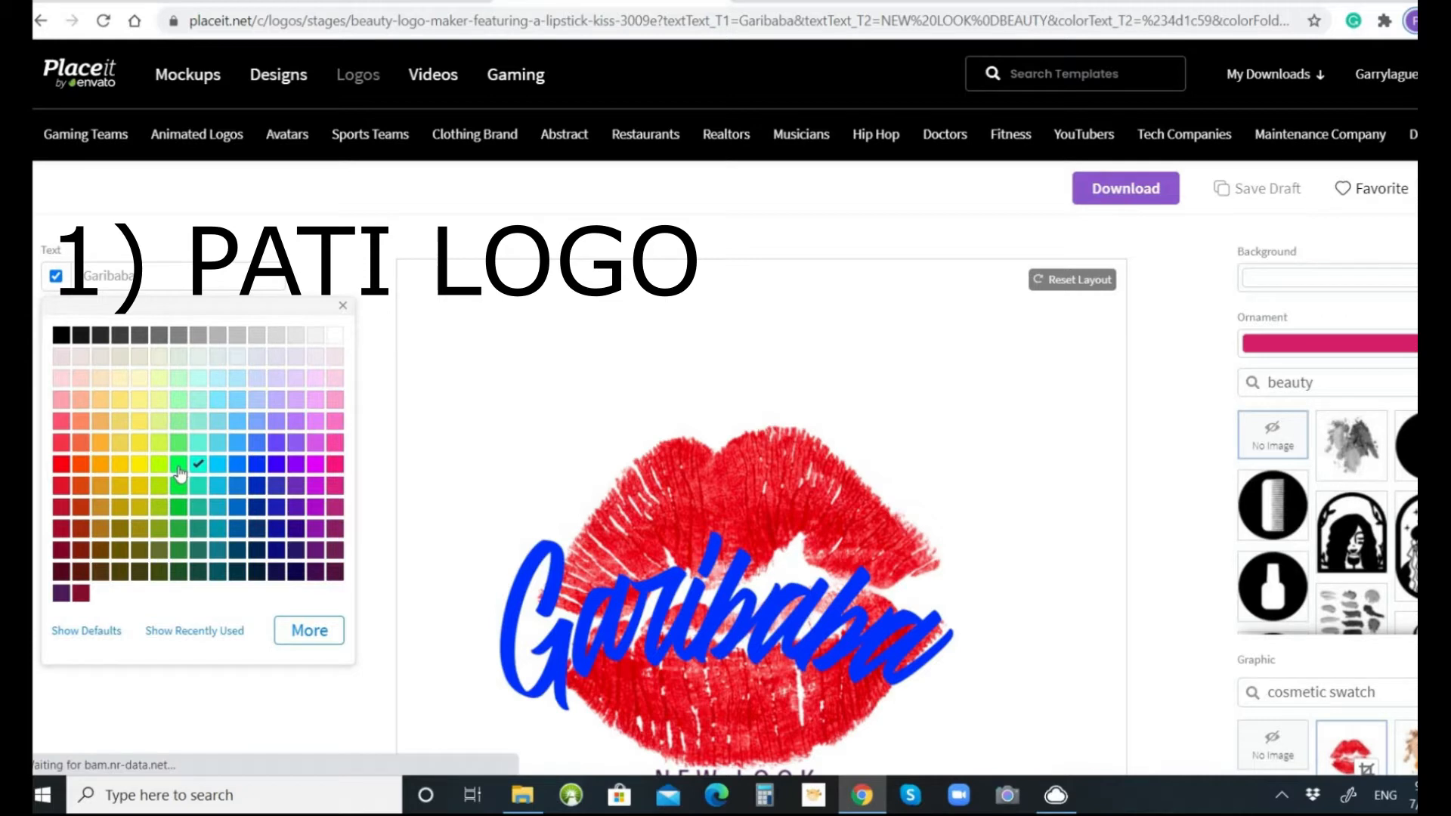
{"action": "left_click", "coordinate": [179, 471]}
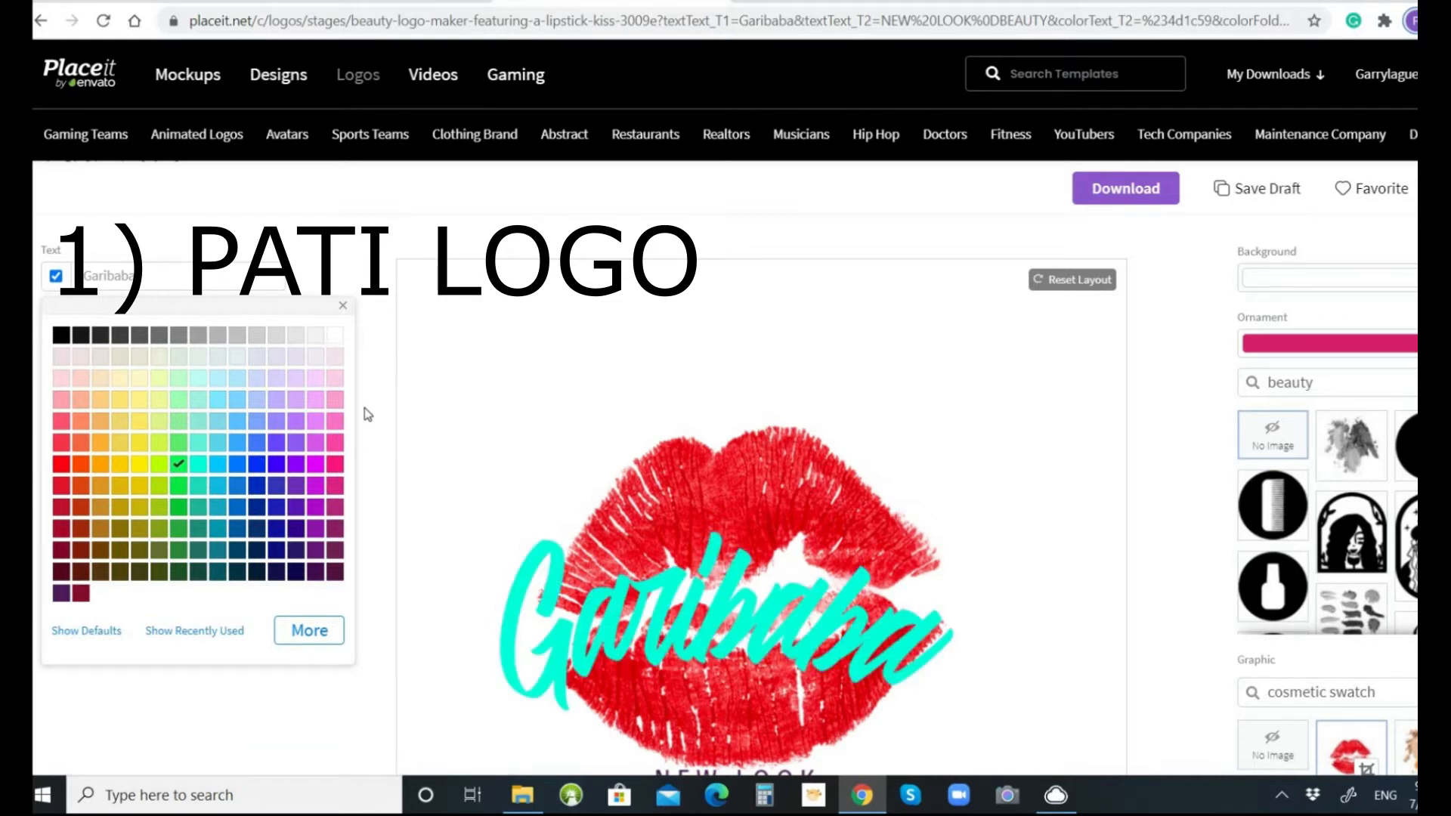
{"action": "left_click", "coordinate": [343, 305]}
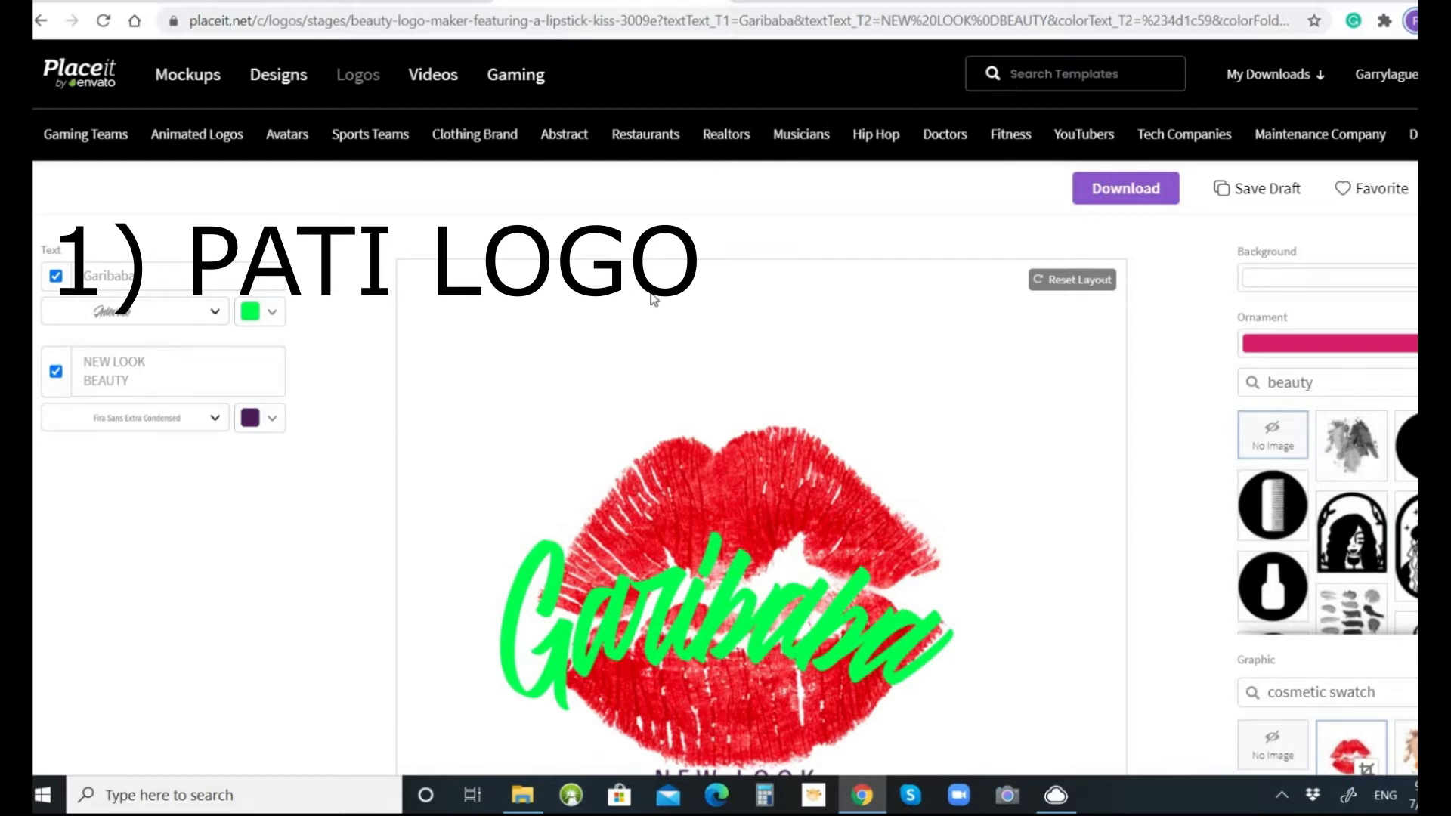
{"action": "left_click", "coordinate": [144, 375]}
{"action": "scroll", "coordinate": [1010, 367], "scroll_direction": "down", "scroll_amount": 3}
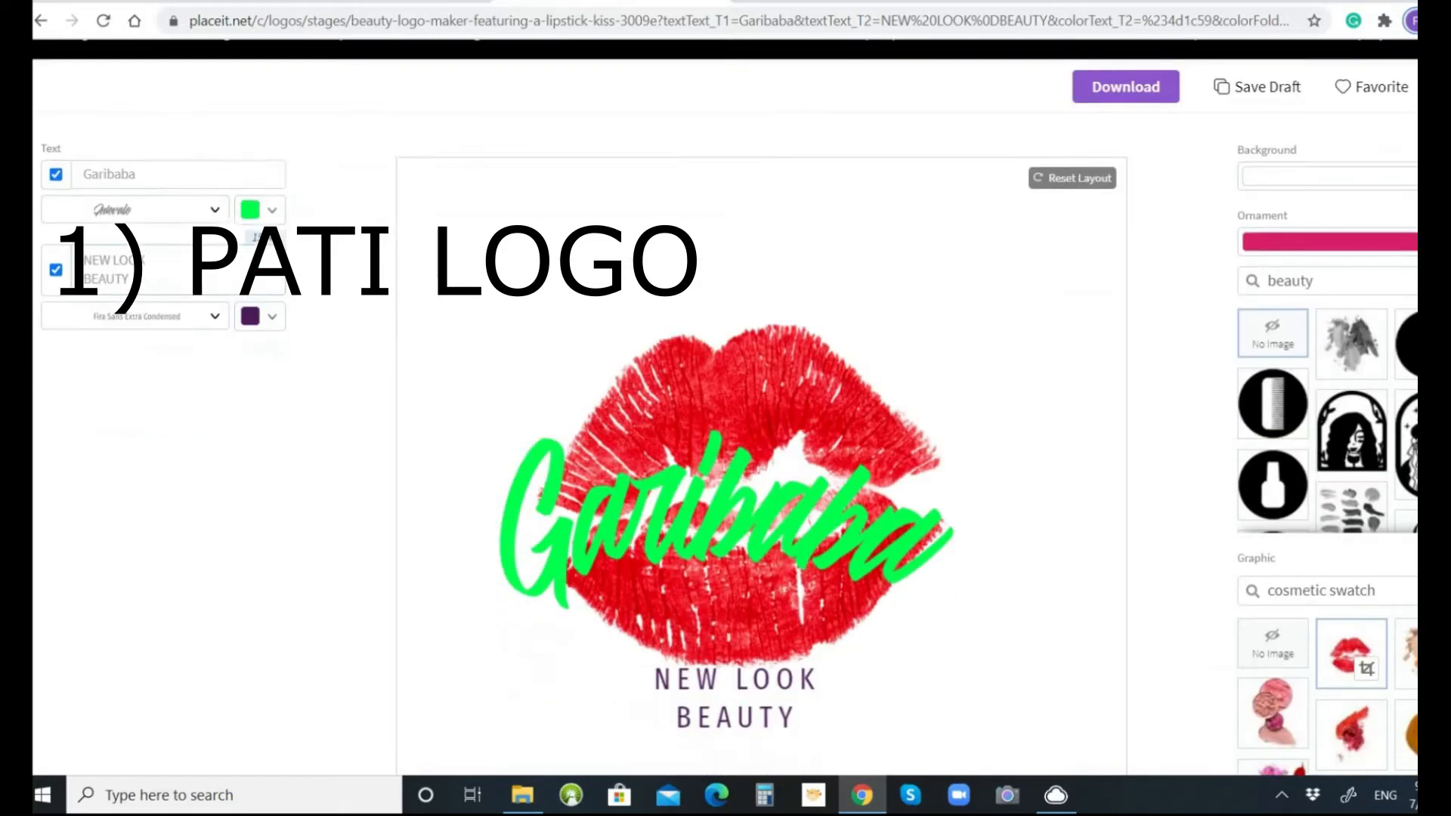
{"action": "scroll", "coordinate": [725, 424], "scroll_direction": "up", "scroll_amount": 1}
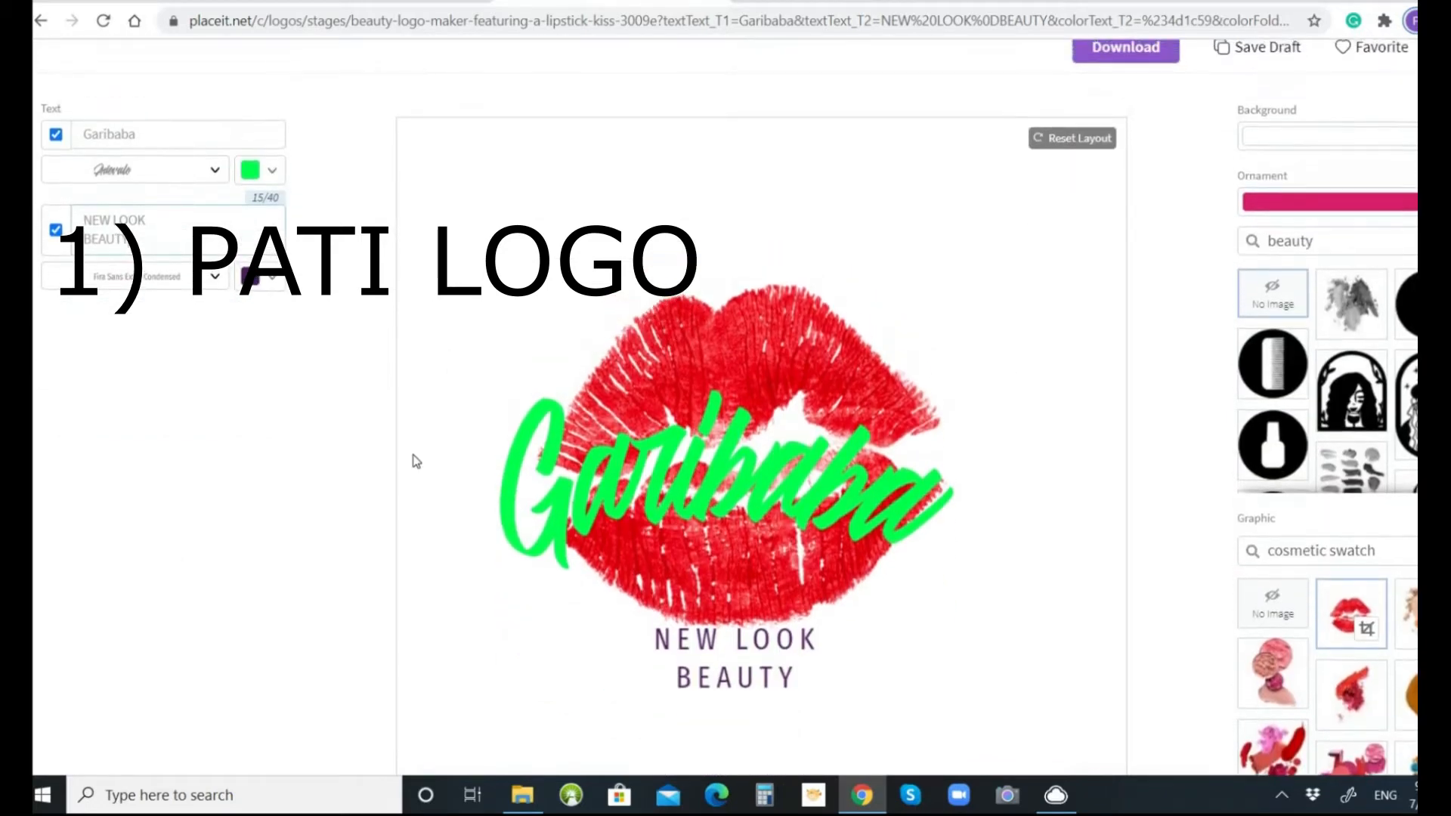
{"action": "scroll", "coordinate": [718, 432], "scroll_direction": "up", "scroll_amount": 1}
{"action": "scroll", "coordinate": [718, 432], "scroll_direction": "down", "scroll_amount": 1}
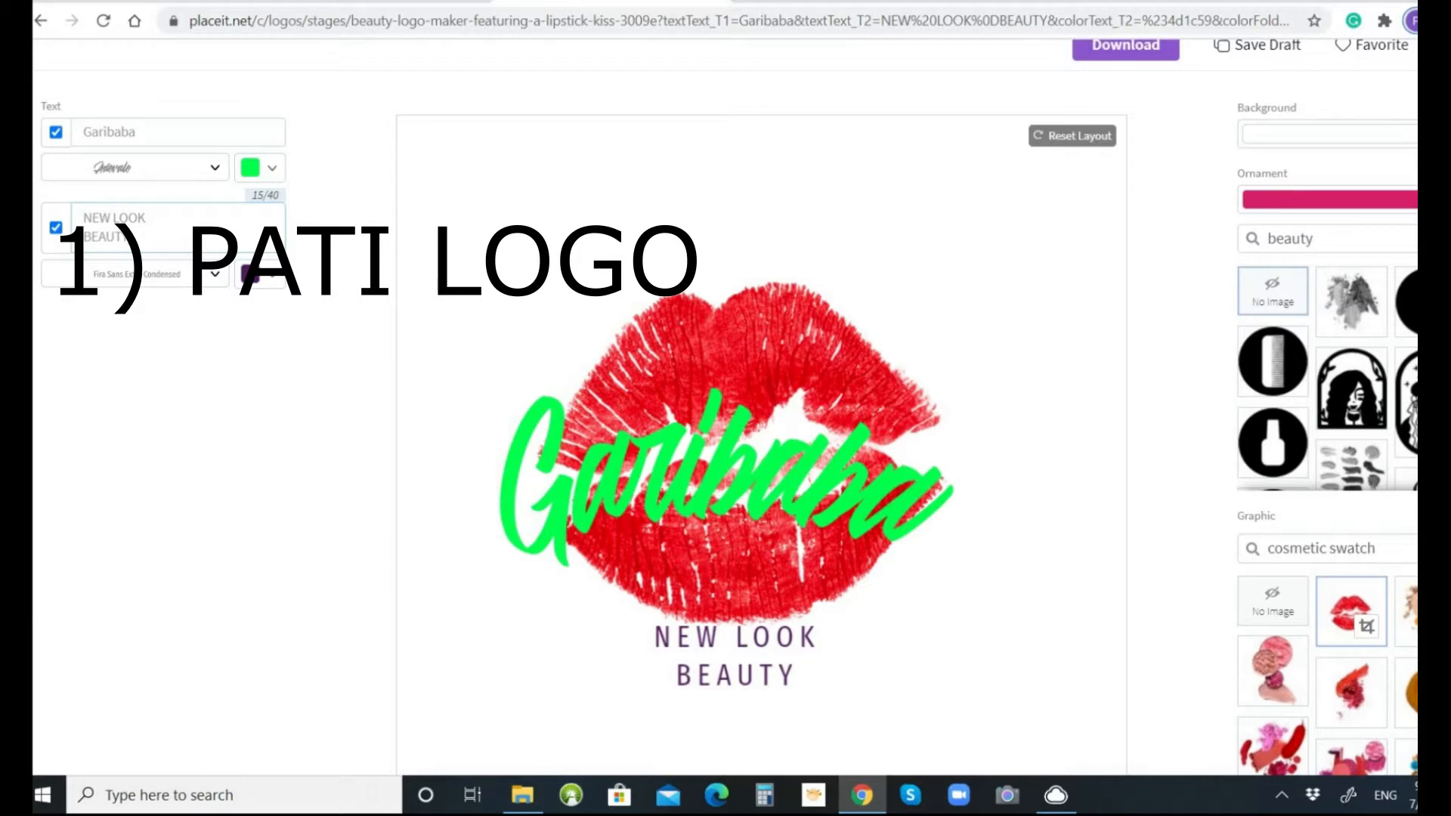
Step: Set the logo's background color to light blue and look at the ornament color choices without changing them
{"action": "left_click", "coordinate": [1360, 134]}
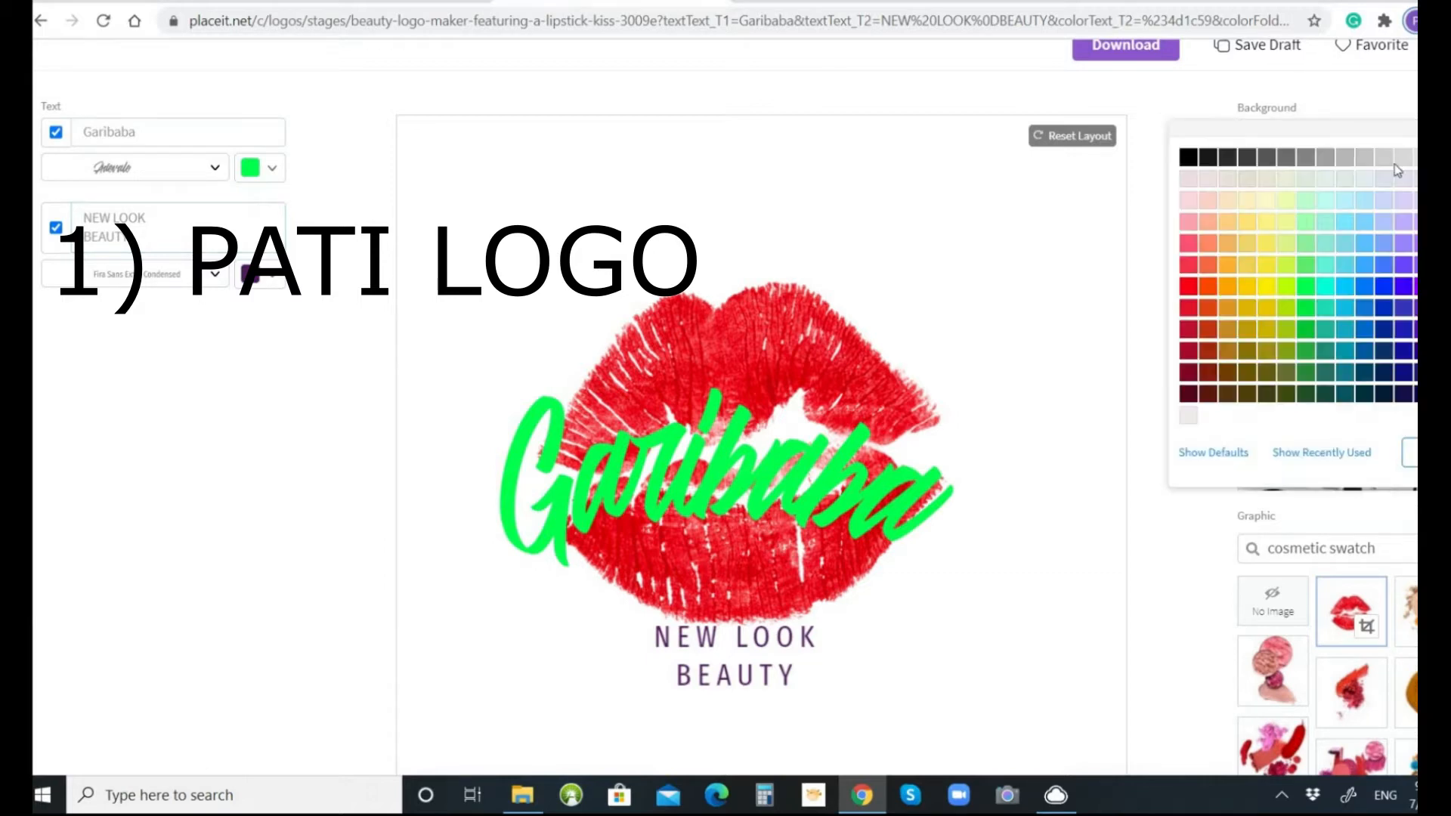
{"action": "left_click", "coordinate": [1362, 268]}
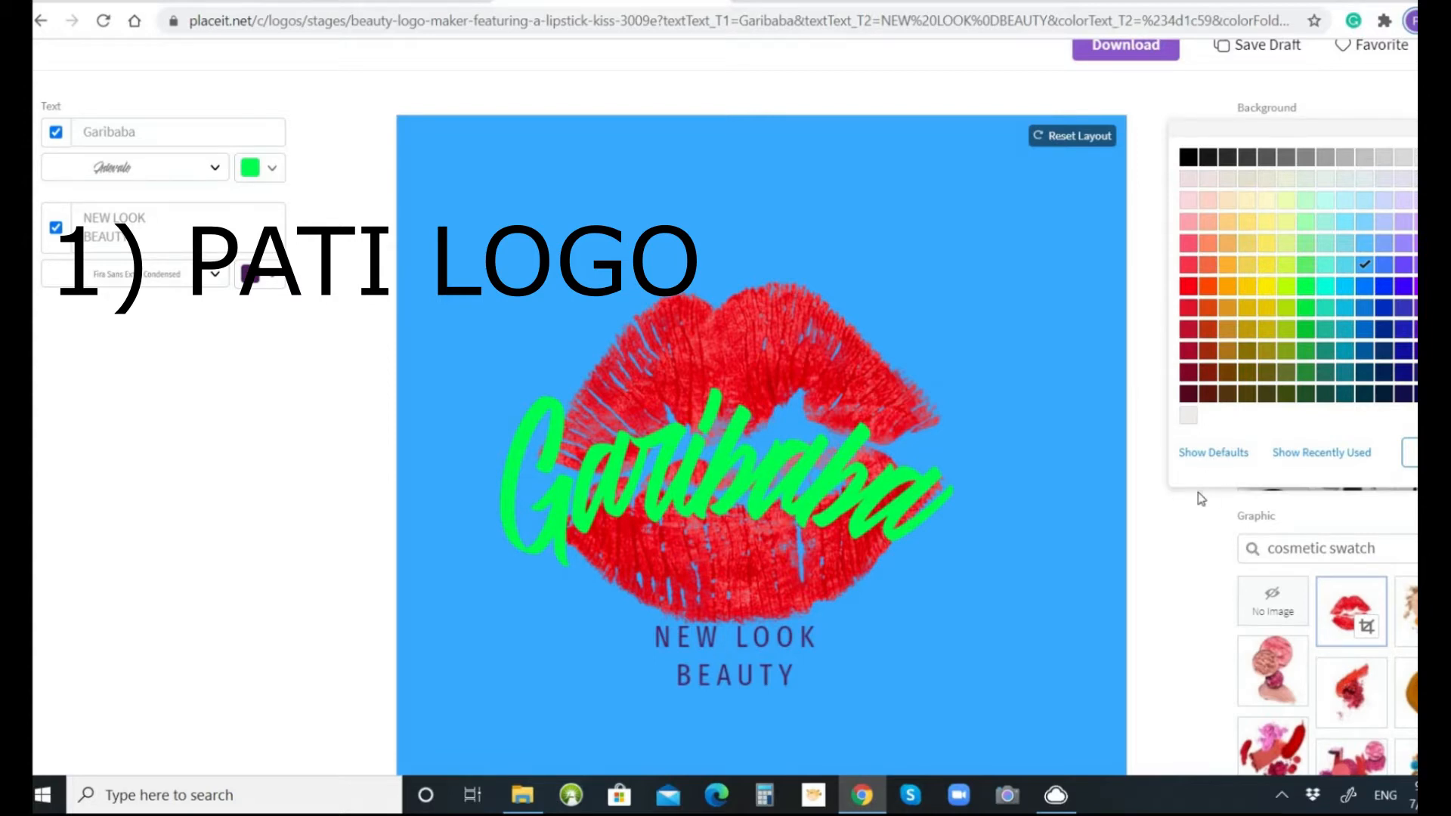
{"action": "left_click", "coordinate": [1146, 372]}
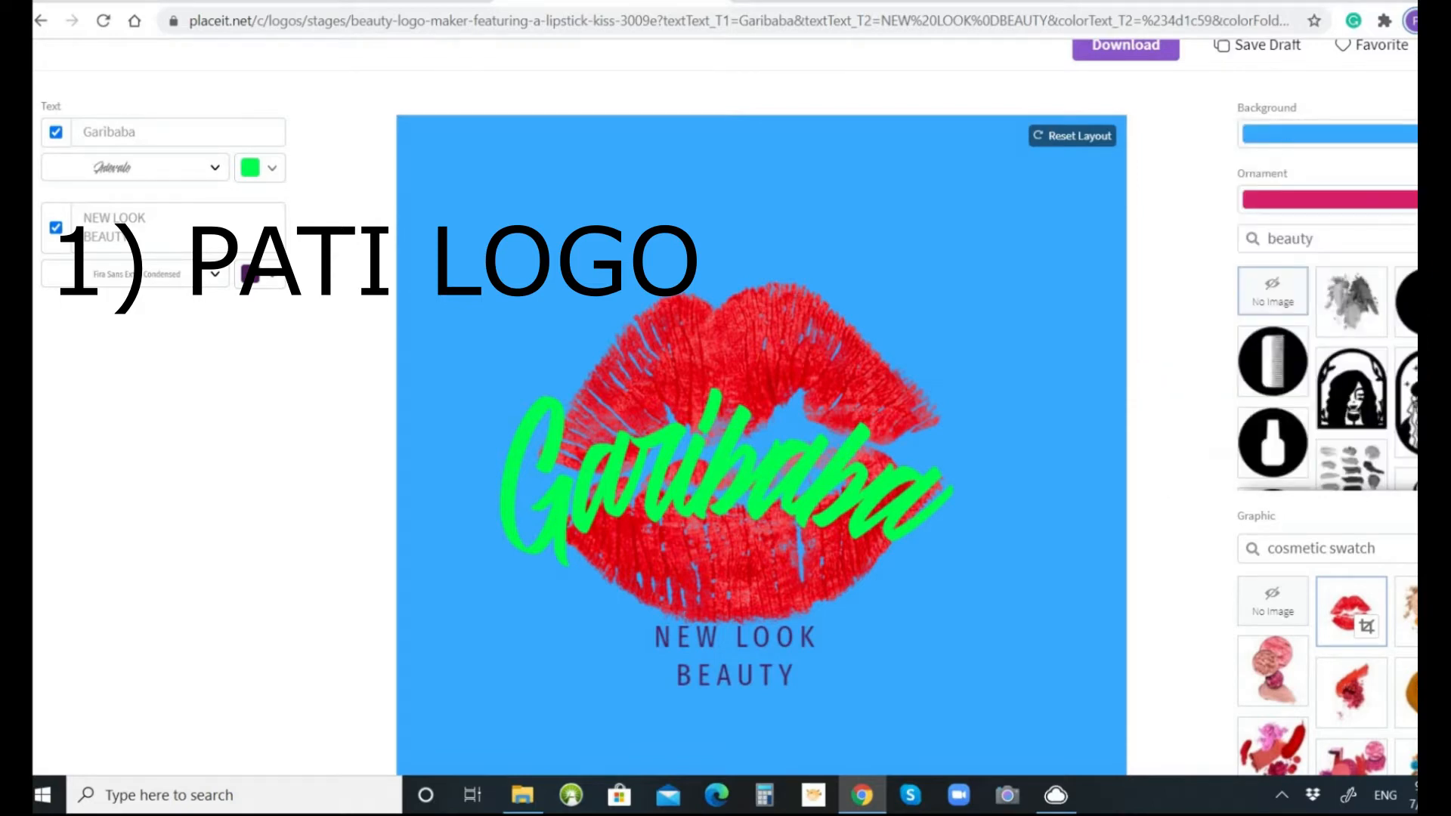
{"action": "left_click", "coordinate": [1405, 199]}
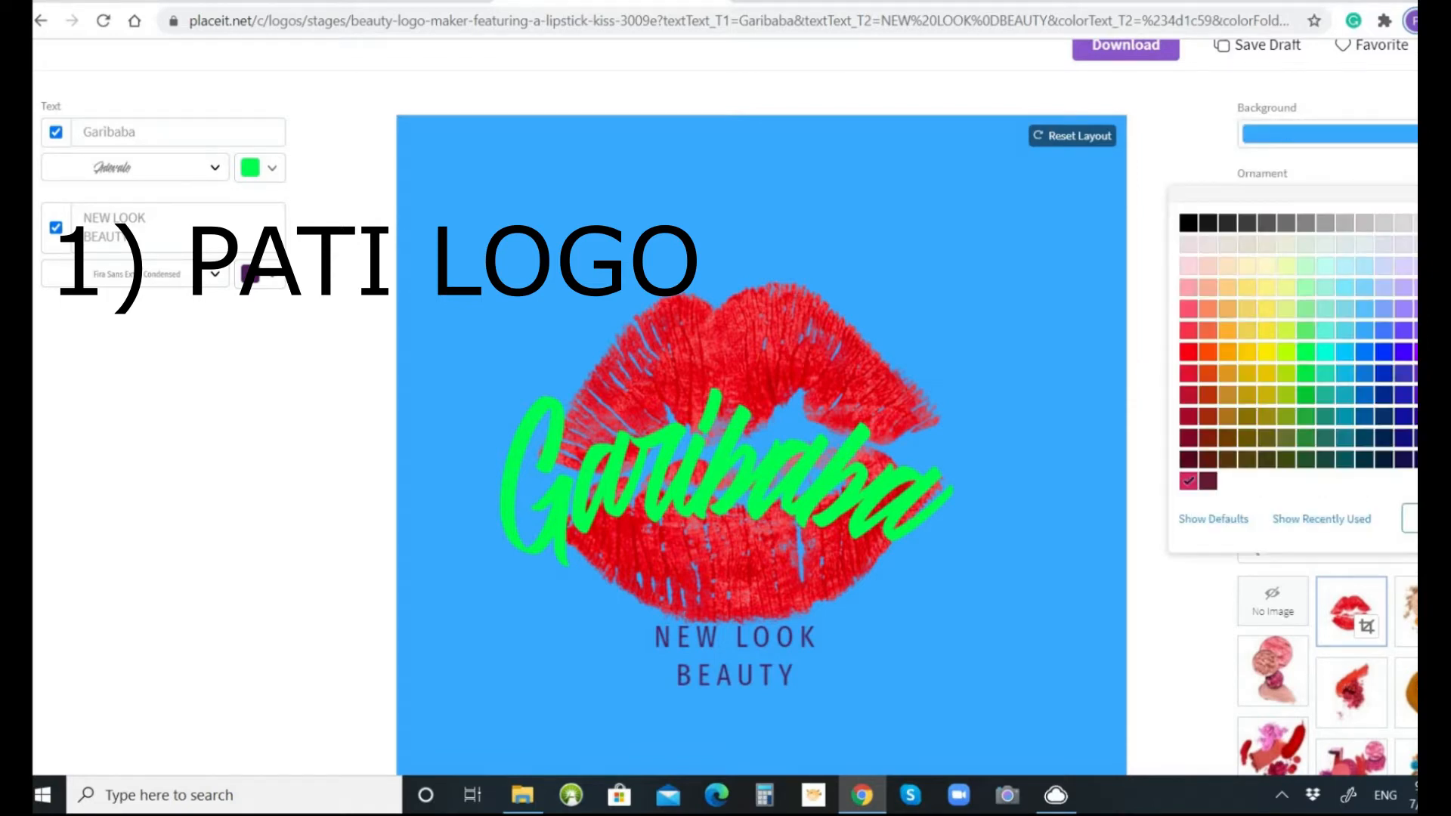
{"action": "left_click", "coordinate": [1196, 160]}
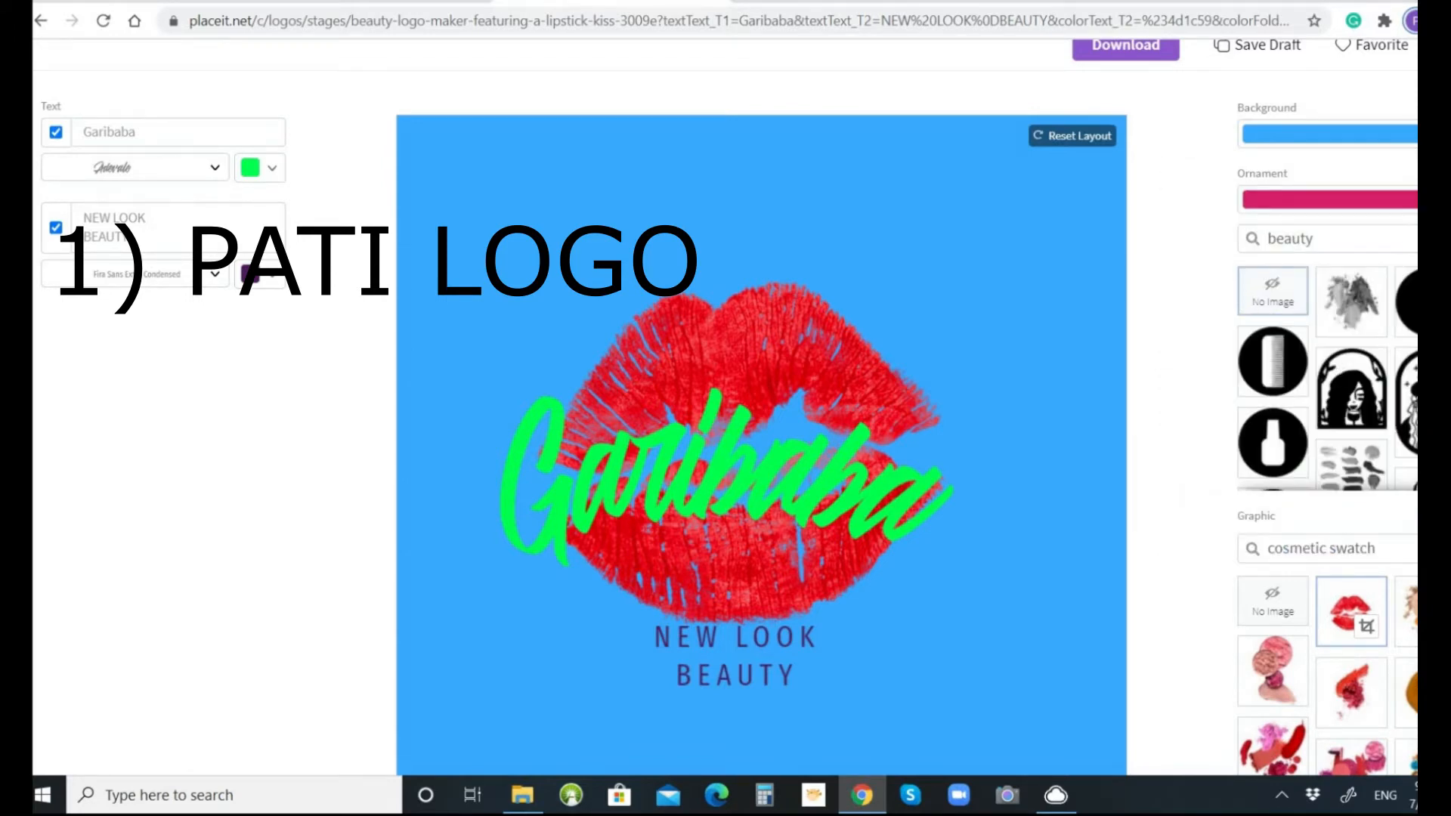
Step: Try the stacked powder compacts, the red swatch with crushed powder and the pink lipstick smear as the logo graphic
{"action": "scroll", "coordinate": [725, 408], "scroll_direction": "down", "scroll_amount": 2}
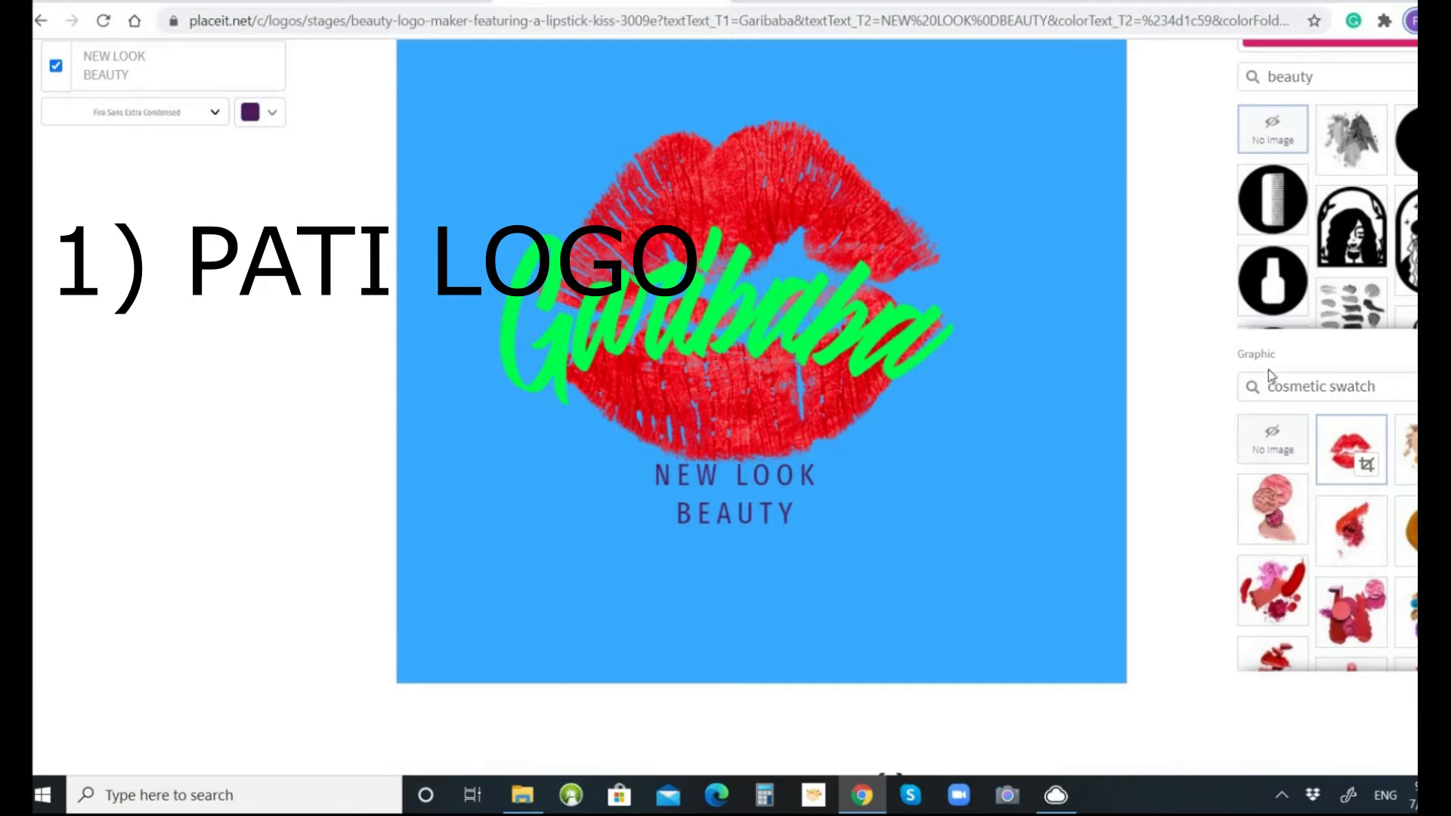
{"action": "left_click", "coordinate": [1274, 512]}
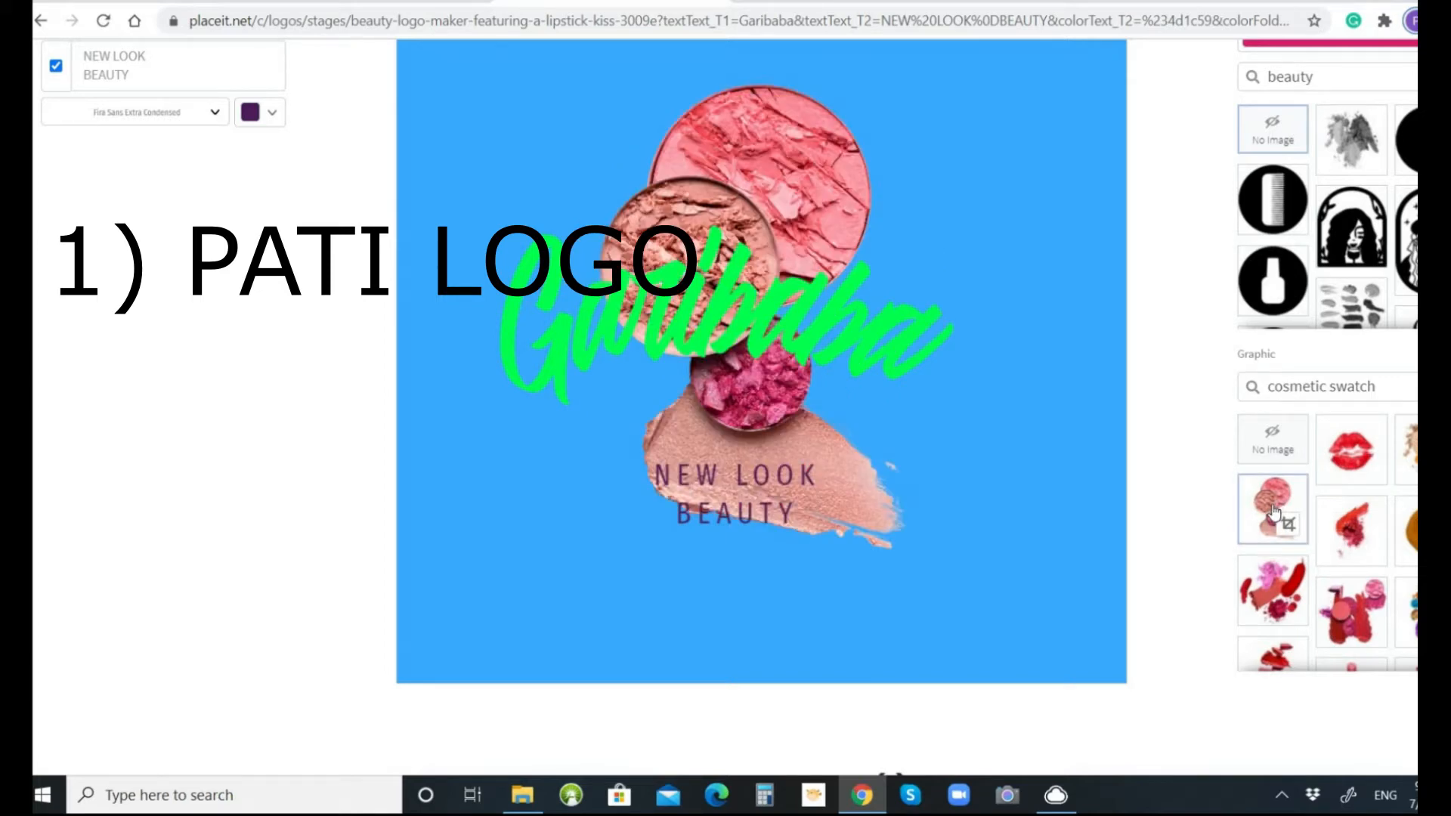
{"action": "left_click", "coordinate": [1351, 532]}
{"action": "scroll", "coordinate": [1327, 538], "scroll_direction": "down", "scroll_amount": 1}
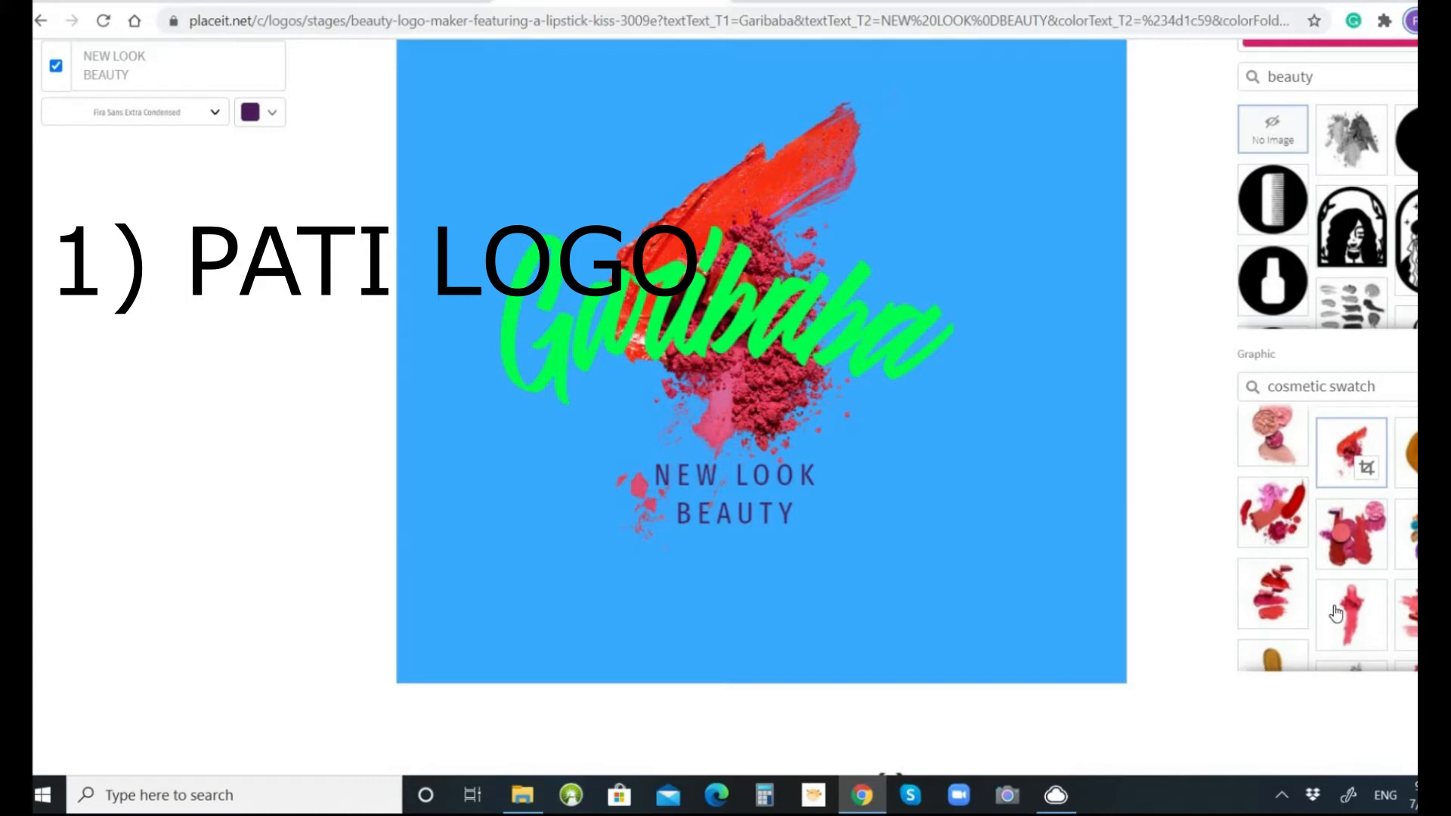
{"action": "left_click", "coordinate": [1336, 614]}
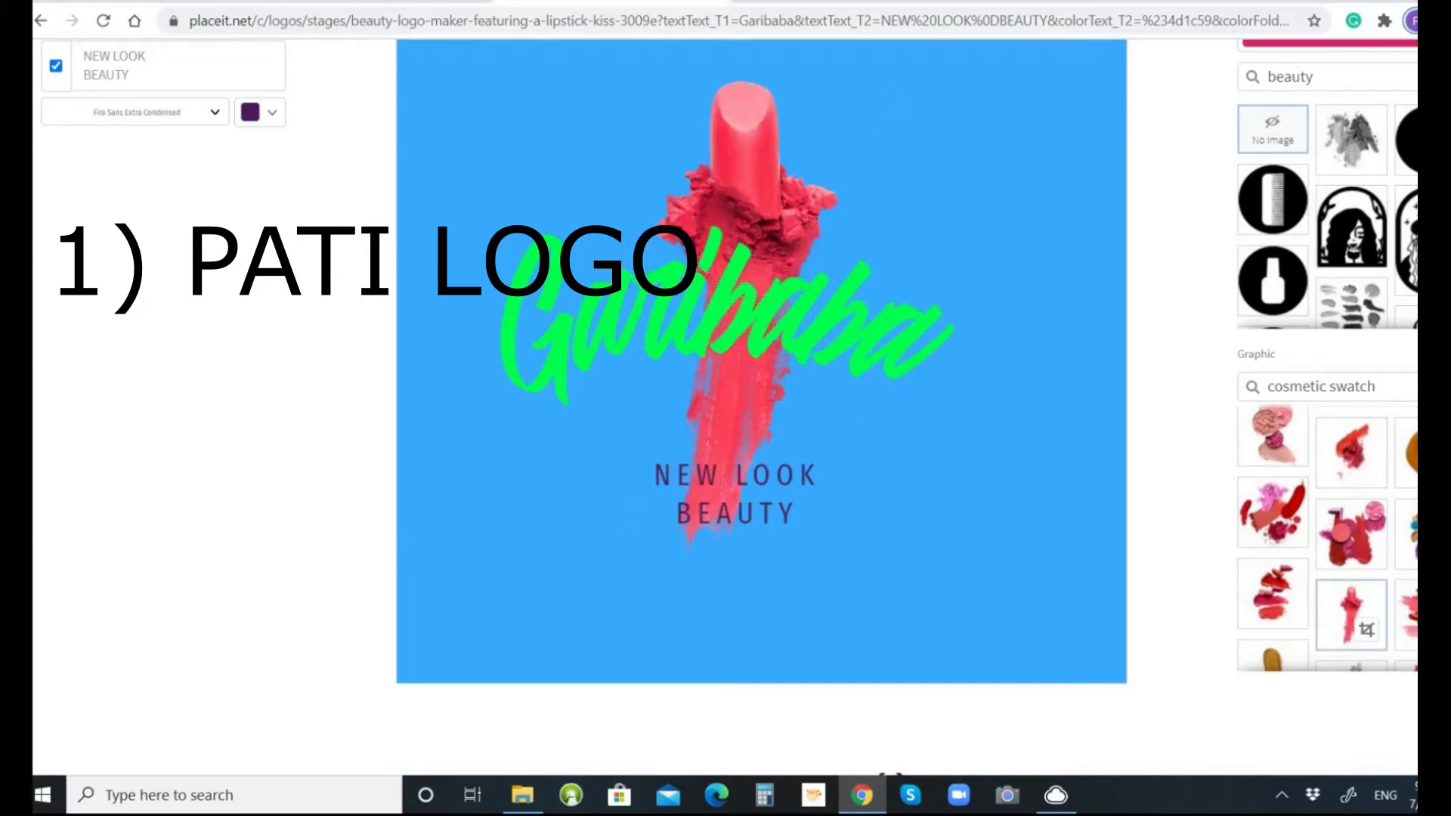
{"action": "scroll", "coordinate": [1336, 613], "scroll_direction": "down", "scroll_amount": 4}
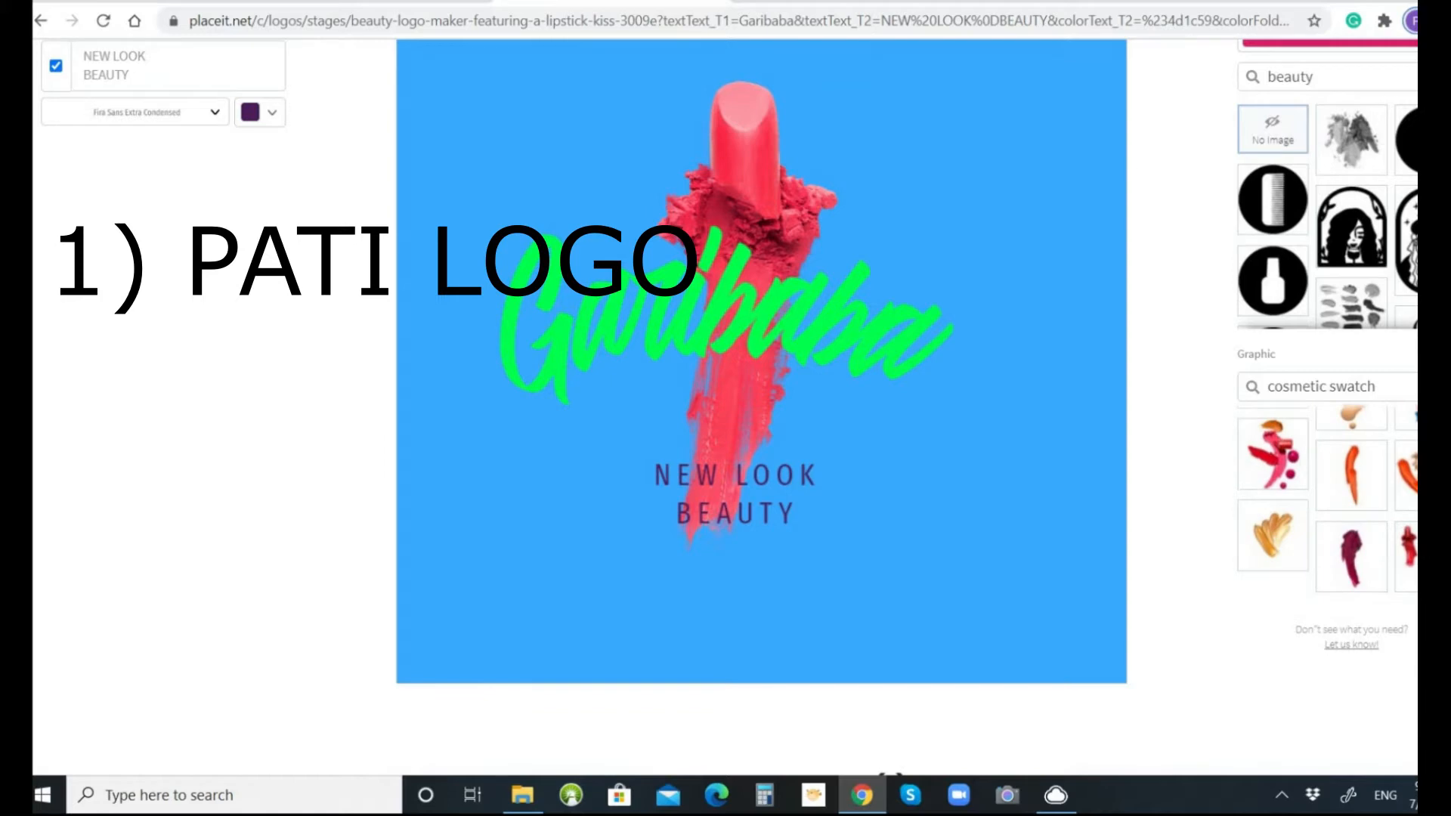
{"action": "scroll", "coordinate": [1188, 198], "scroll_direction": "up", "scroll_amount": 4}
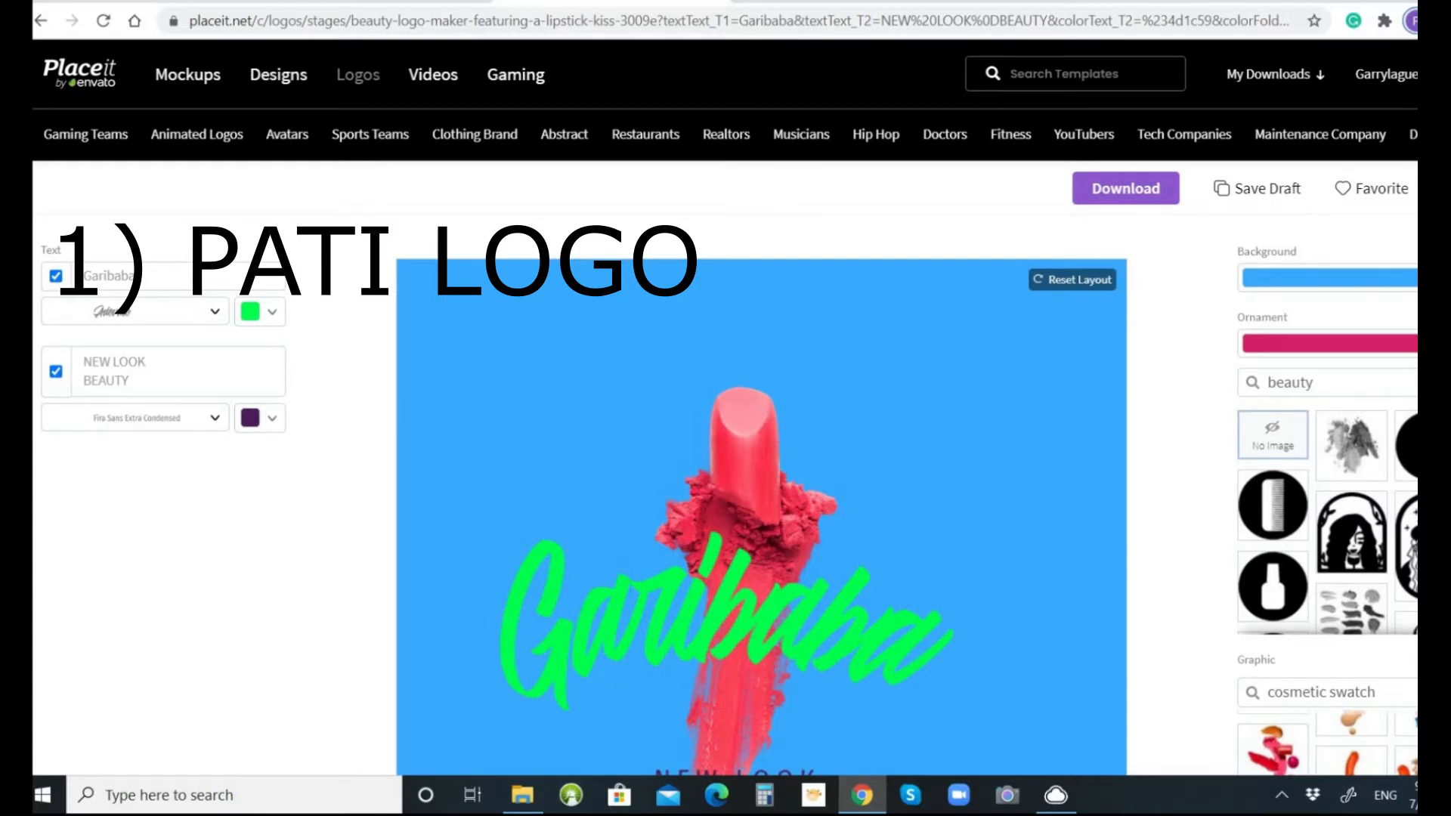
Step: Save the current Garibaba logo design as a draft
{"action": "scroll", "coordinate": [725, 469], "scroll_direction": "down", "scroll_amount": 1}
{"action": "scroll", "coordinate": [725, 468], "scroll_direction": "up", "scroll_amount": 1}
{"action": "scroll", "coordinate": [1312, 354], "scroll_direction": "down", "scroll_amount": 2}
{"action": "scroll", "coordinate": [1312, 353], "scroll_direction": "up", "scroll_amount": 2}
{"action": "scroll", "coordinate": [171, 557], "scroll_direction": "down", "scroll_amount": 1}
{"action": "scroll", "coordinate": [170, 558], "scroll_direction": "up", "scroll_amount": 1}
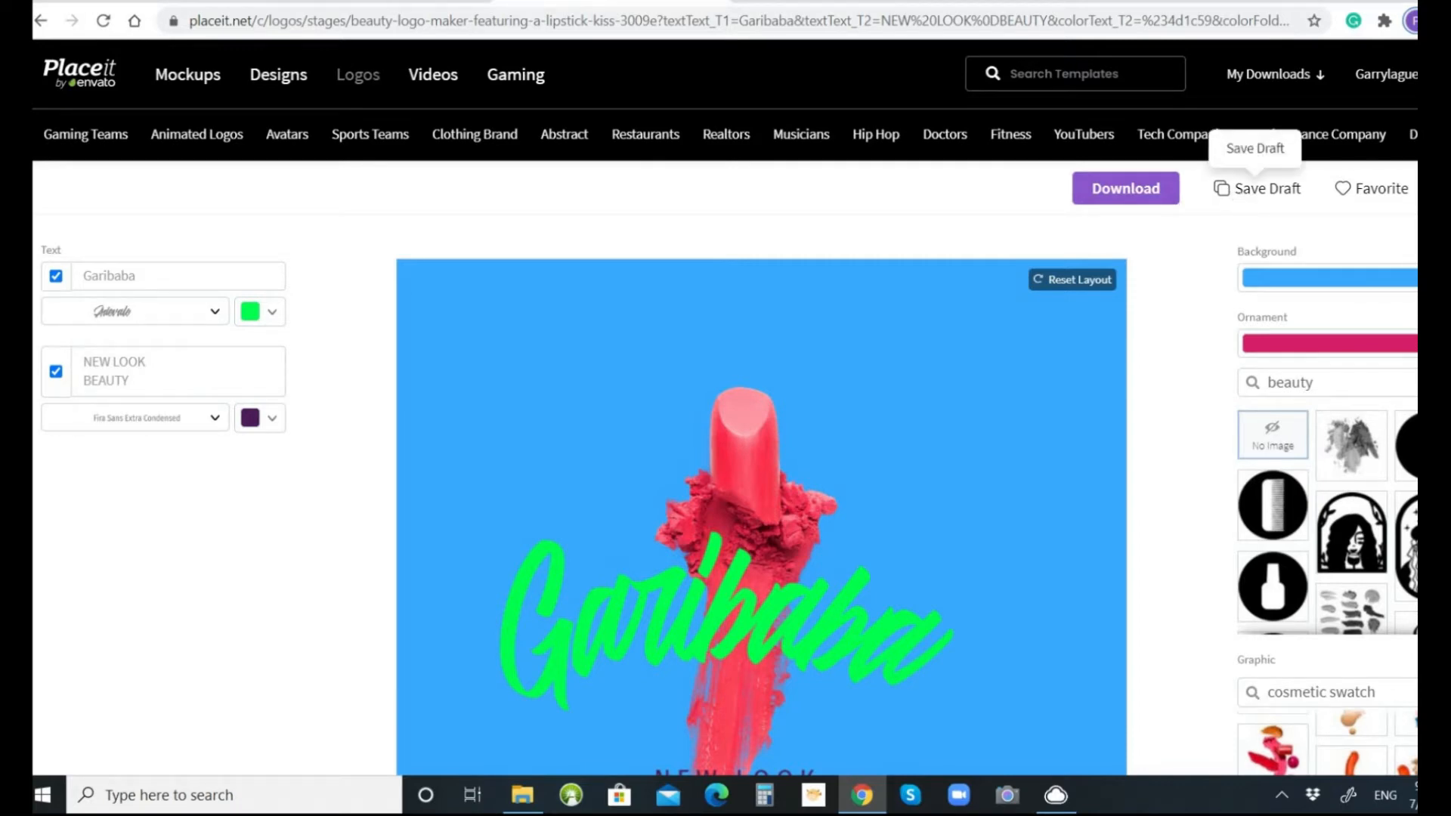
{"action": "left_click", "coordinate": [1242, 199]}
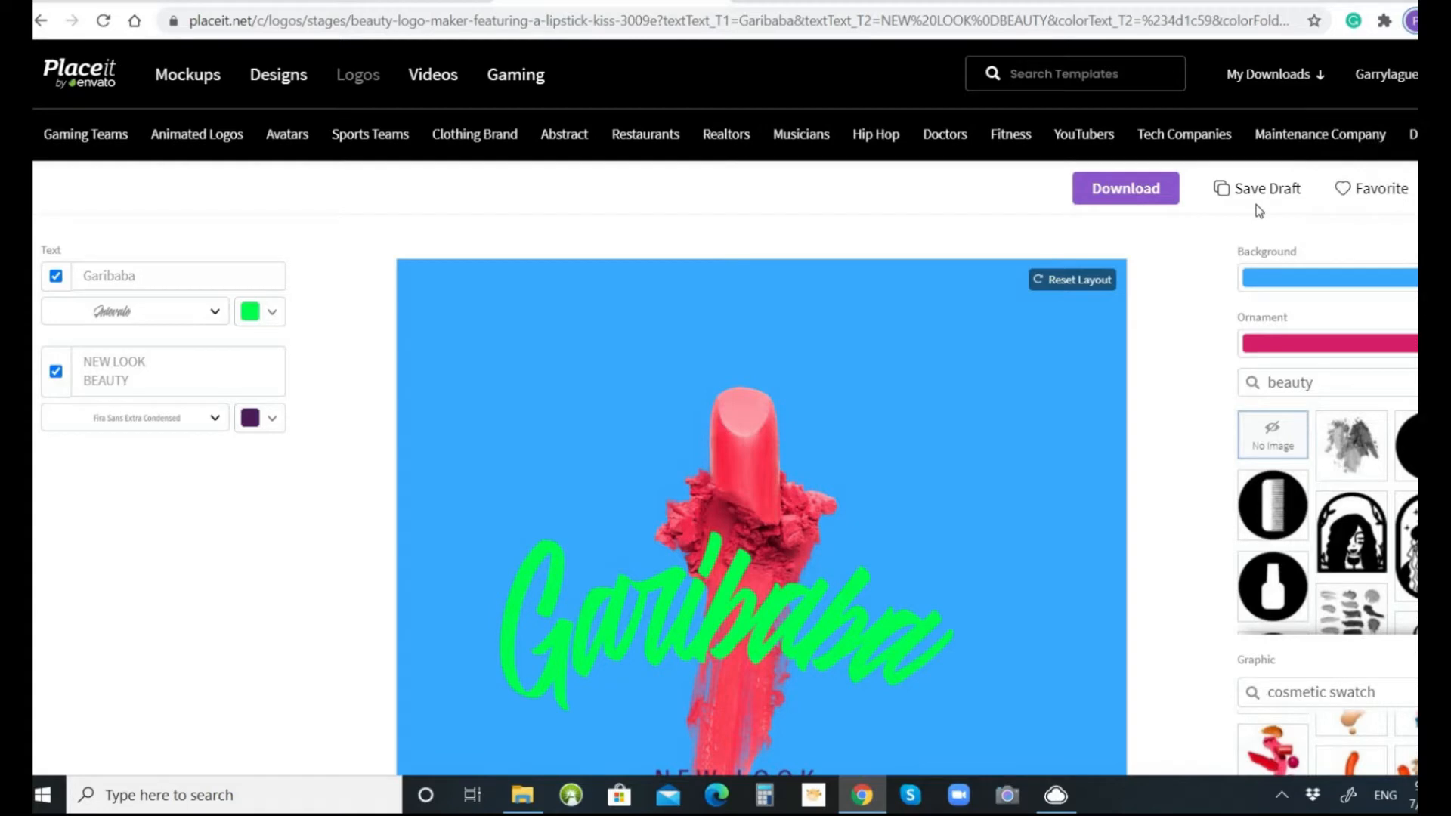
{"action": "scroll", "coordinate": [1171, 291], "scroll_direction": "down", "scroll_amount": 1}
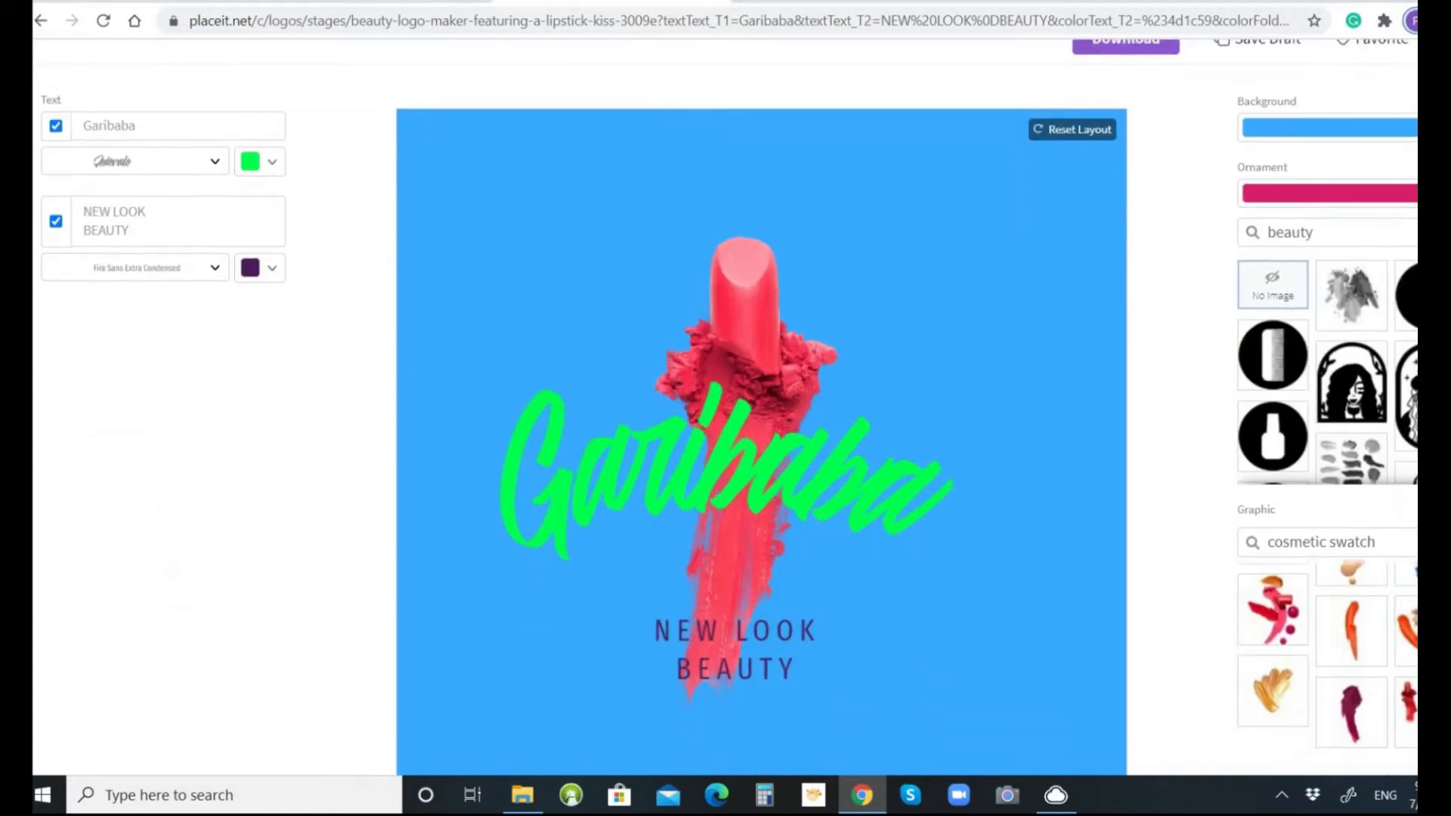
{"action": "scroll", "coordinate": [726, 408], "scroll_direction": "up", "scroll_amount": 1}
{"action": "scroll", "coordinate": [1162, 297], "scroll_direction": "down", "scroll_amount": 1}
{"action": "scroll", "coordinate": [1162, 296], "scroll_direction": "up", "scroll_amount": 1}
{"action": "scroll", "coordinate": [725, 408], "scroll_direction": "down", "scroll_amount": 3}
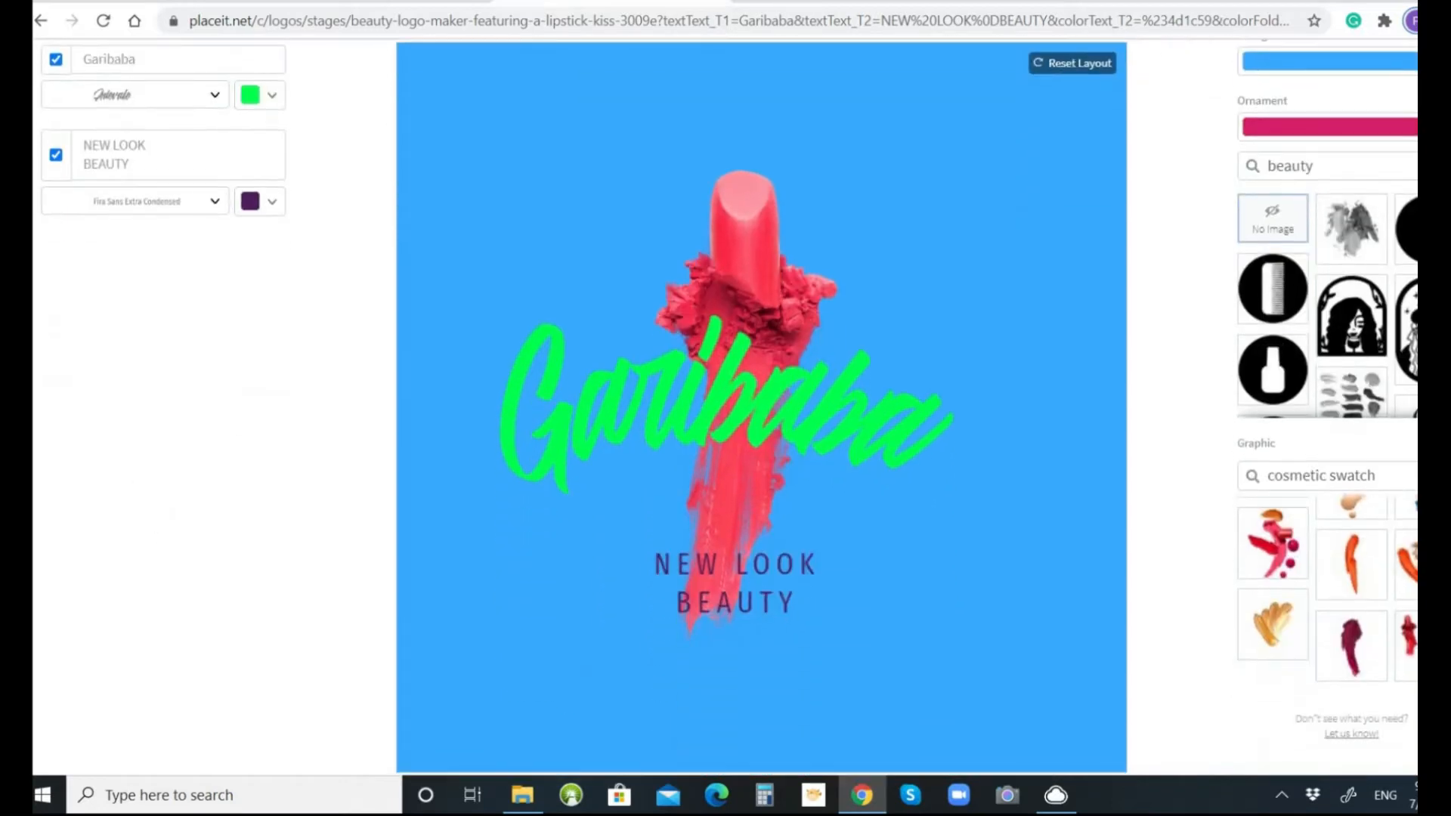
{"action": "scroll", "coordinate": [726, 408], "scroll_direction": "up", "scroll_amount": 2}
{"action": "scroll", "coordinate": [725, 408], "scroll_direction": "down", "scroll_amount": 2}
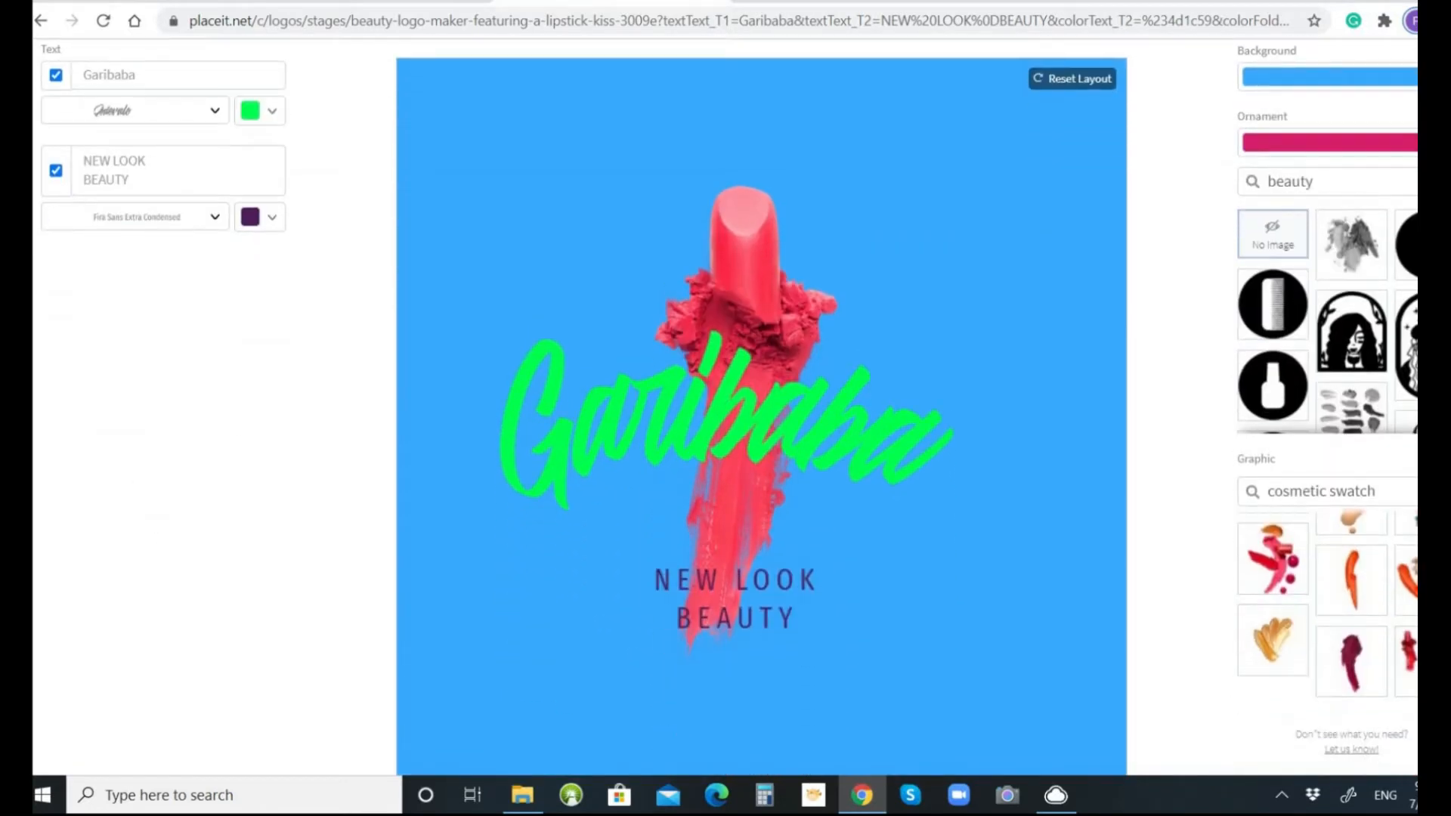
Step: Switch the logo graphic back to the red lipstick kiss from the cosmetic swatch graphics
{"action": "scroll", "coordinate": [1350, 588], "scroll_direction": "up", "scroll_amount": 5}
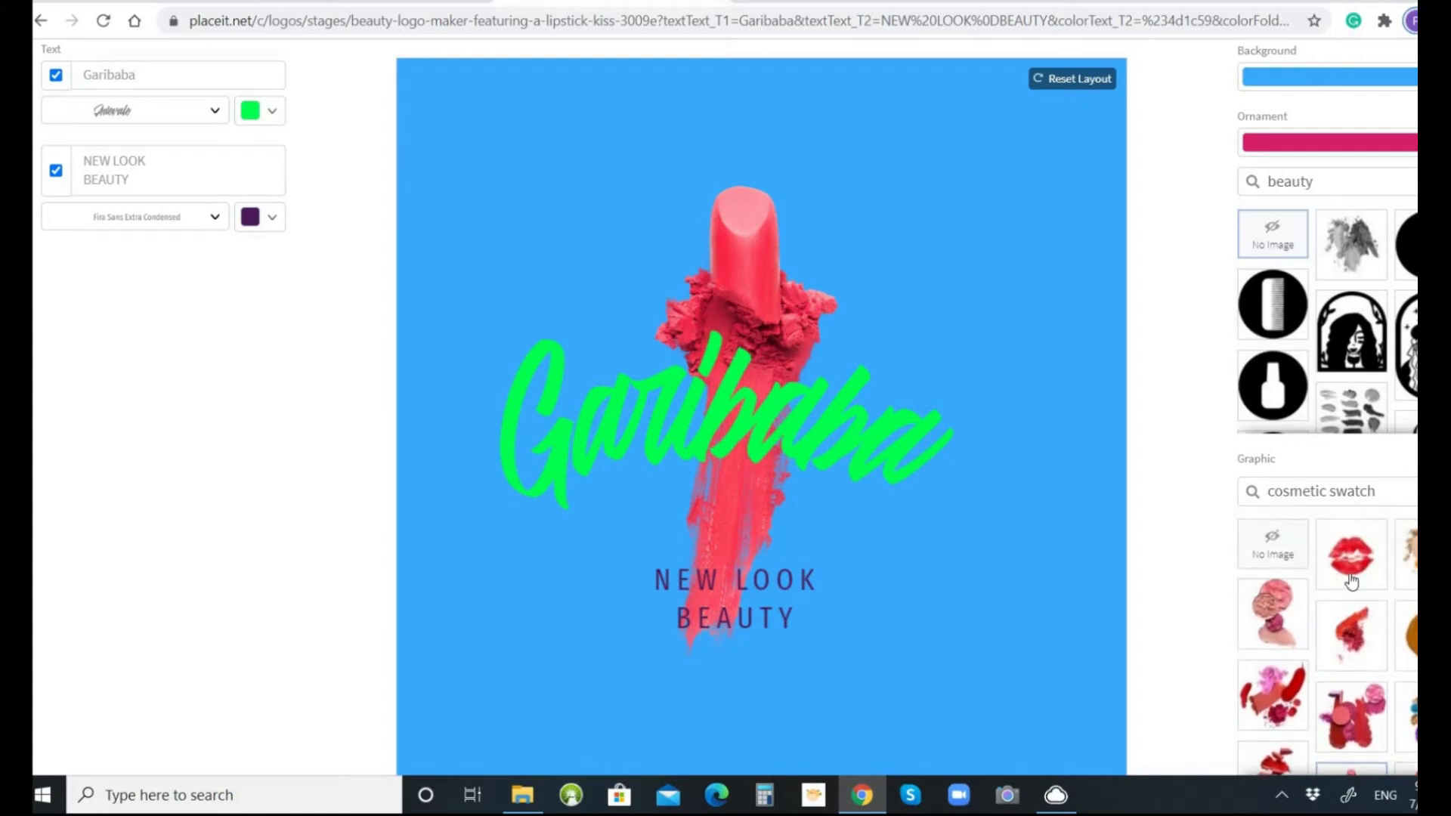
{"action": "left_click", "coordinate": [1357, 570]}
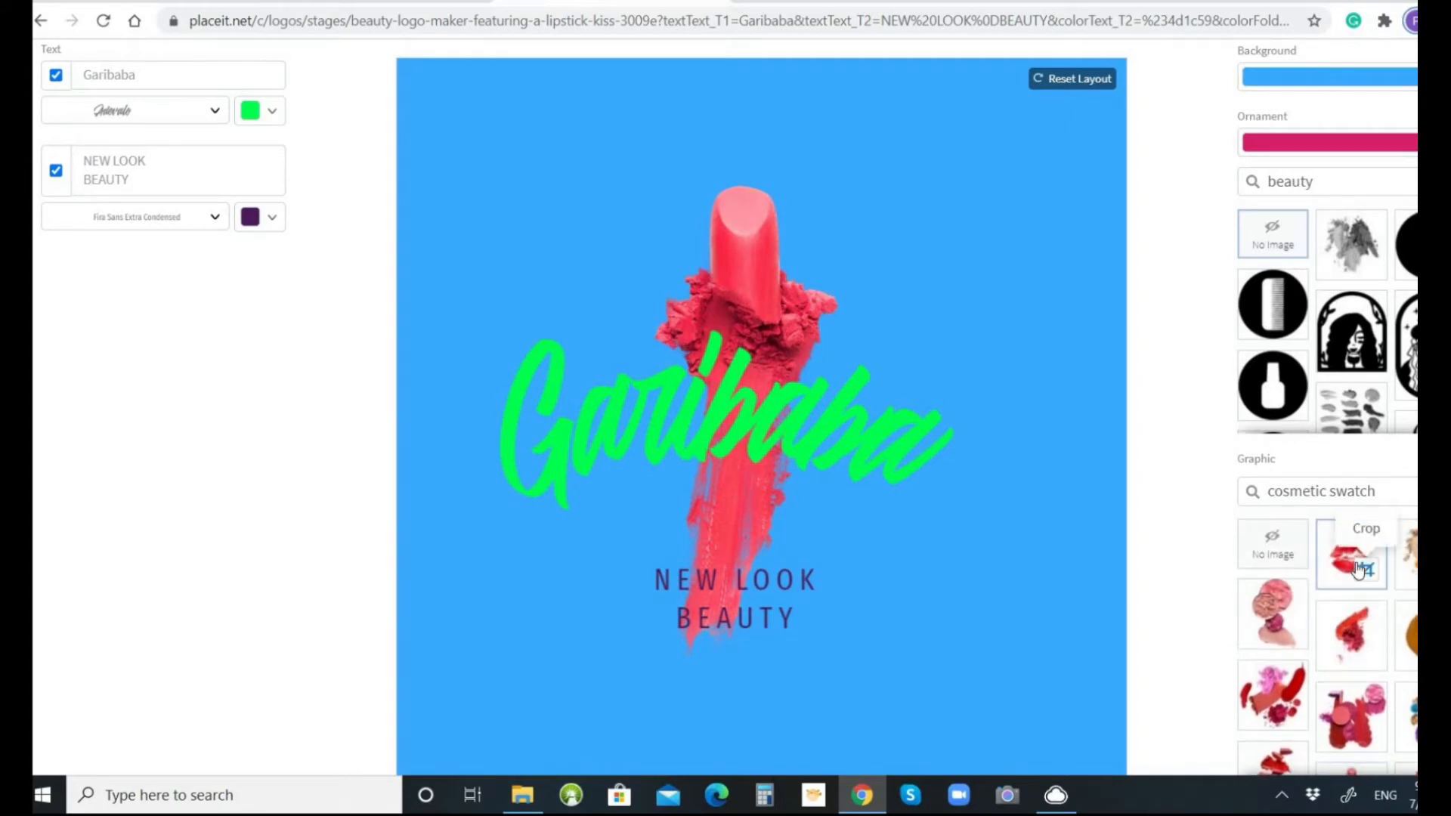
{"action": "scroll", "coordinate": [1185, 275], "scroll_direction": "up", "scroll_amount": 2}
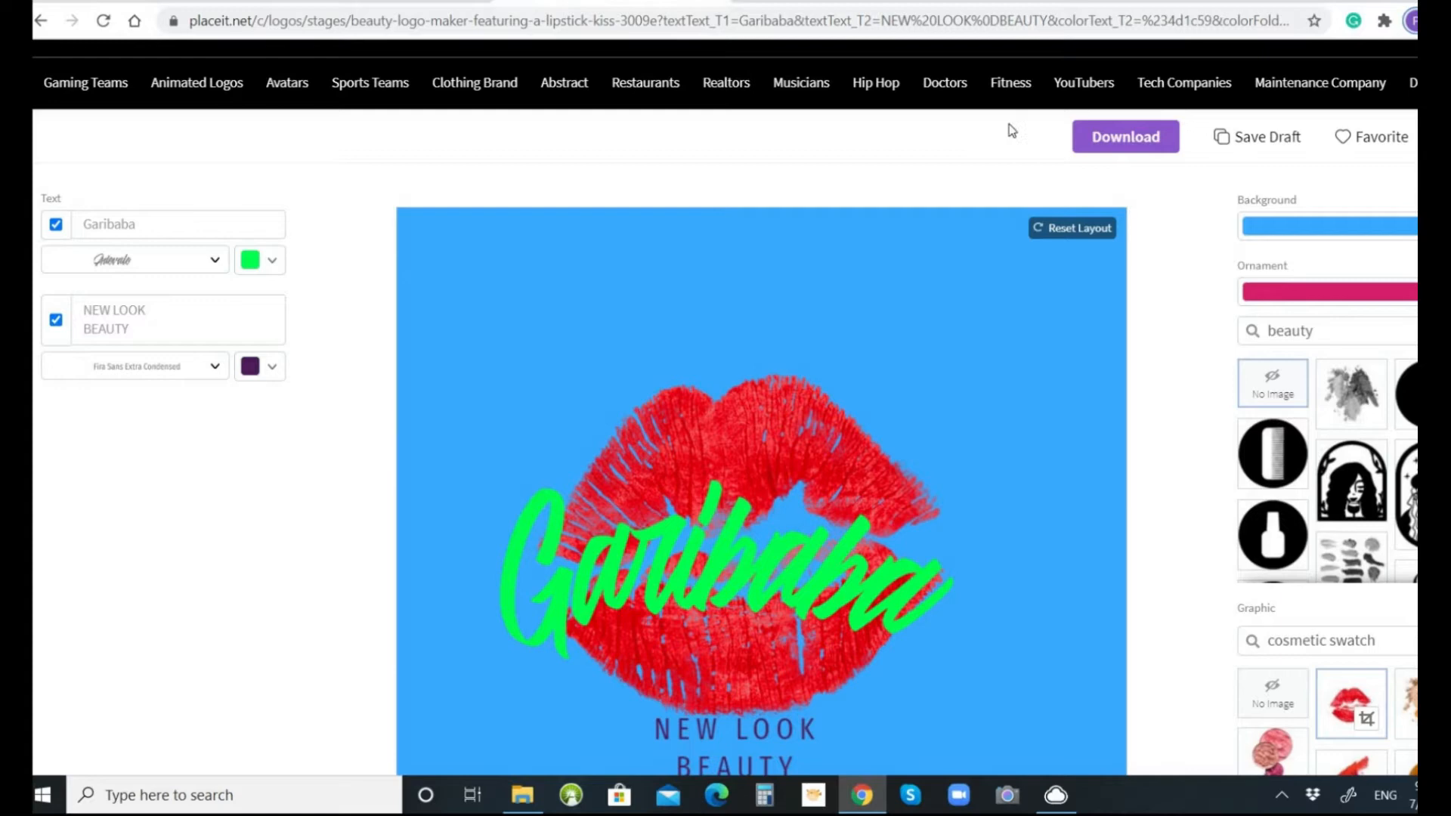
Step: Open the account's saved drafts page
{"action": "scroll", "coordinate": [726, 408], "scroll_direction": "up", "scroll_amount": 1}
{"action": "mouse_move", "coordinate": [1386, 74]}
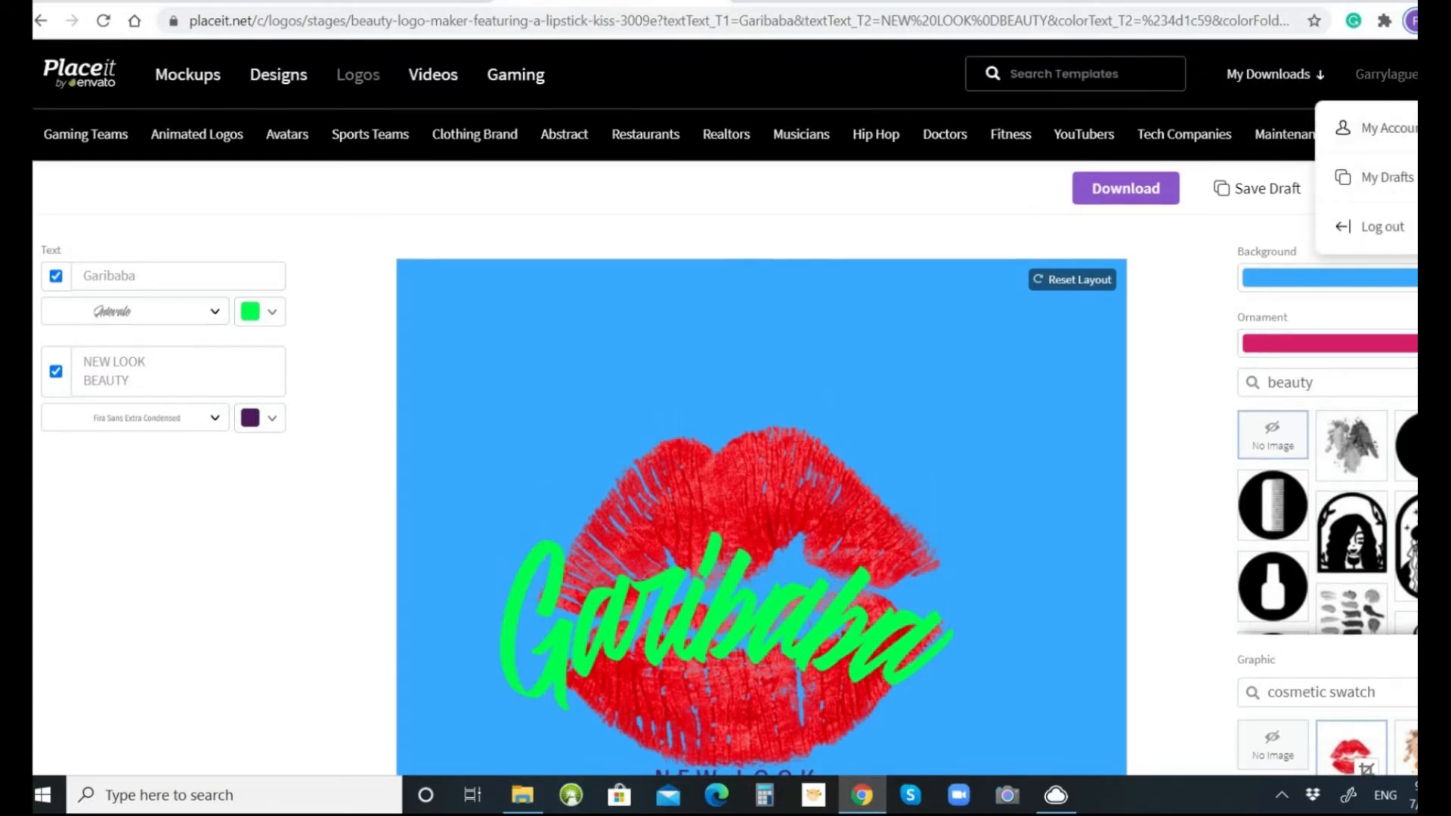
{"action": "left_click", "coordinate": [1392, 181]}
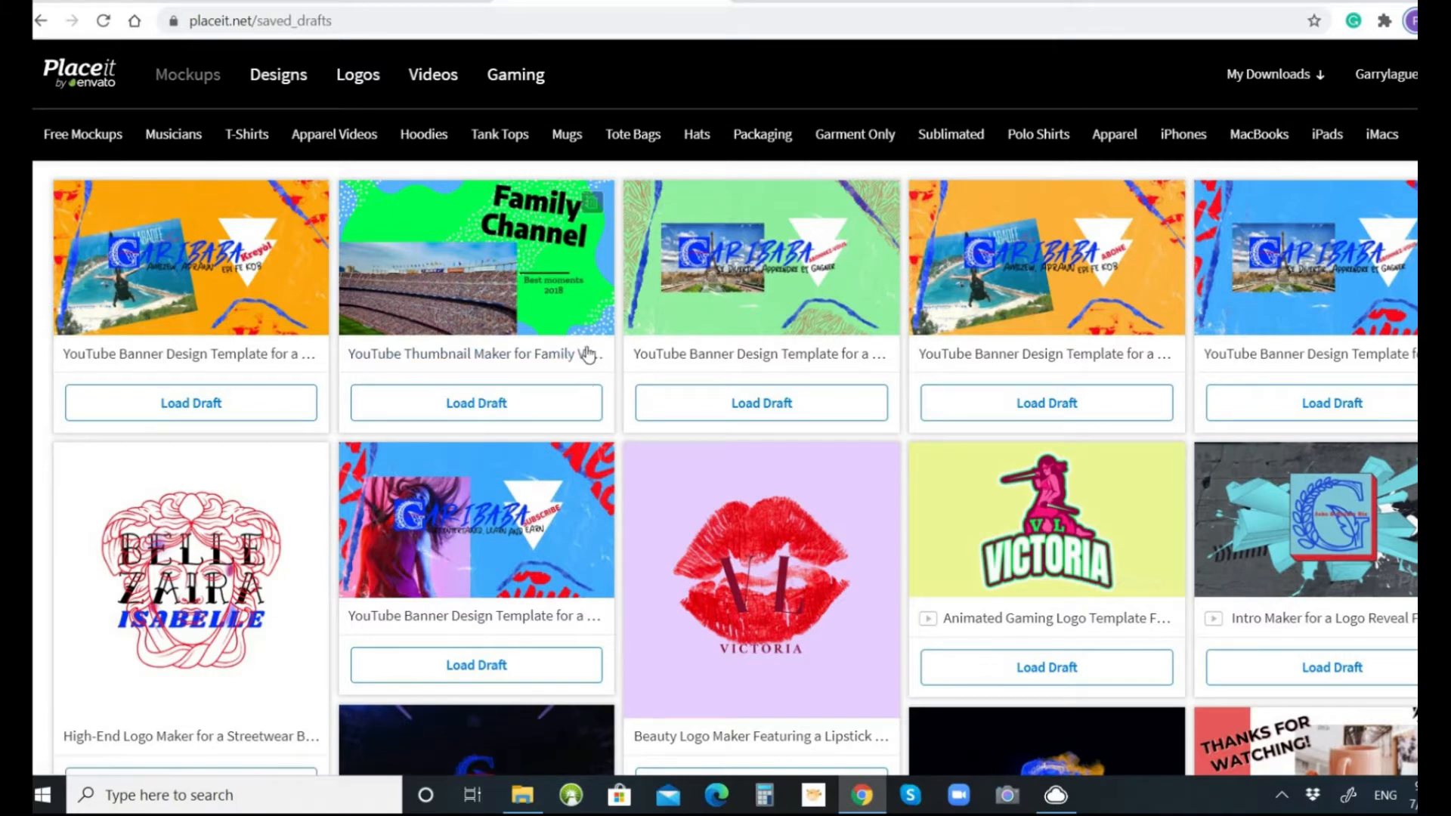
Step: Open the orange Garibaba YouTube banner draft marked Kreyòl from the saved drafts
{"action": "left_click", "coordinate": [246, 272]}
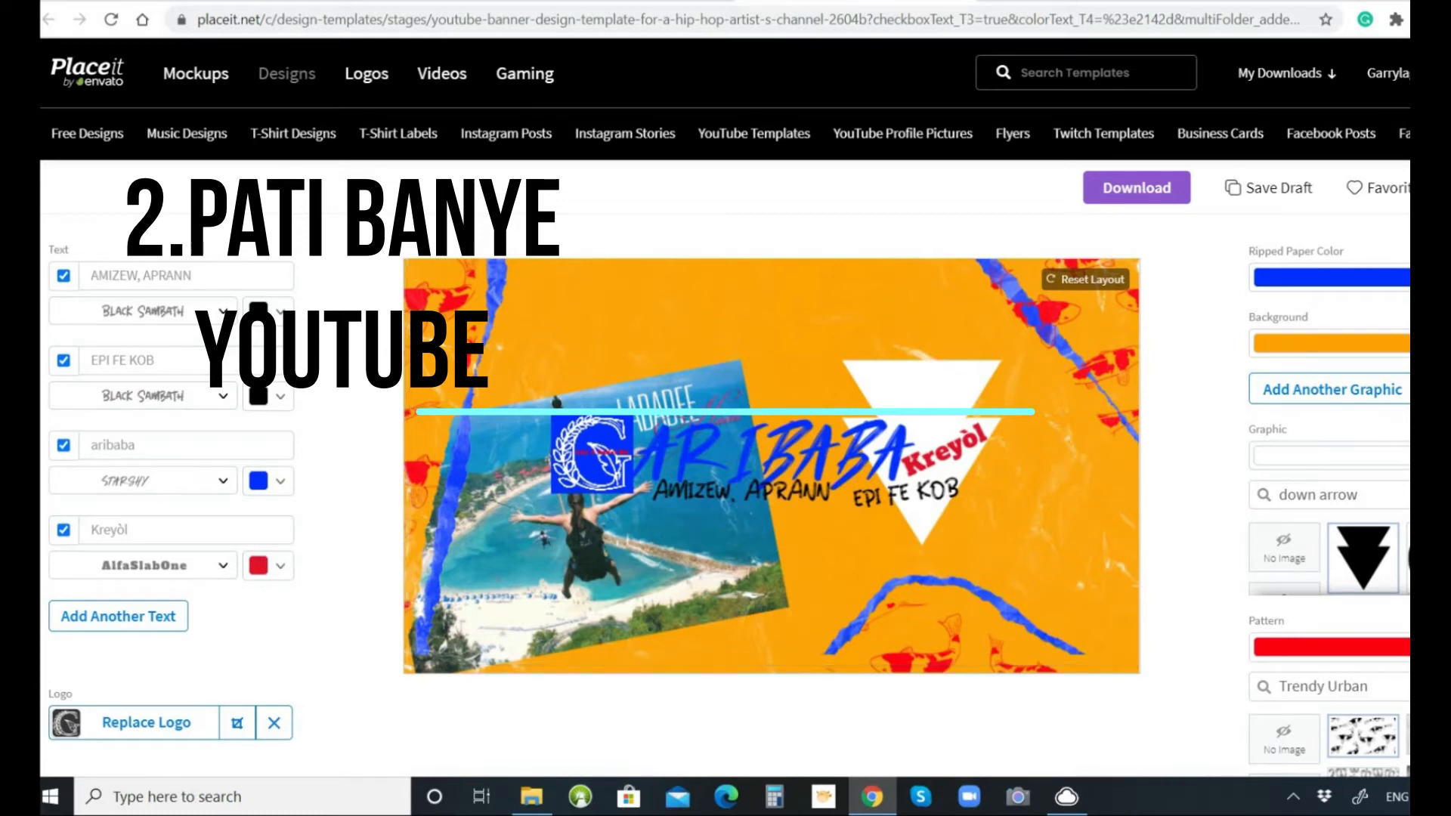
Step: Try a lighter orange as the banner's background color and return to the original orange
{"action": "left_click", "coordinate": [1277, 344]}
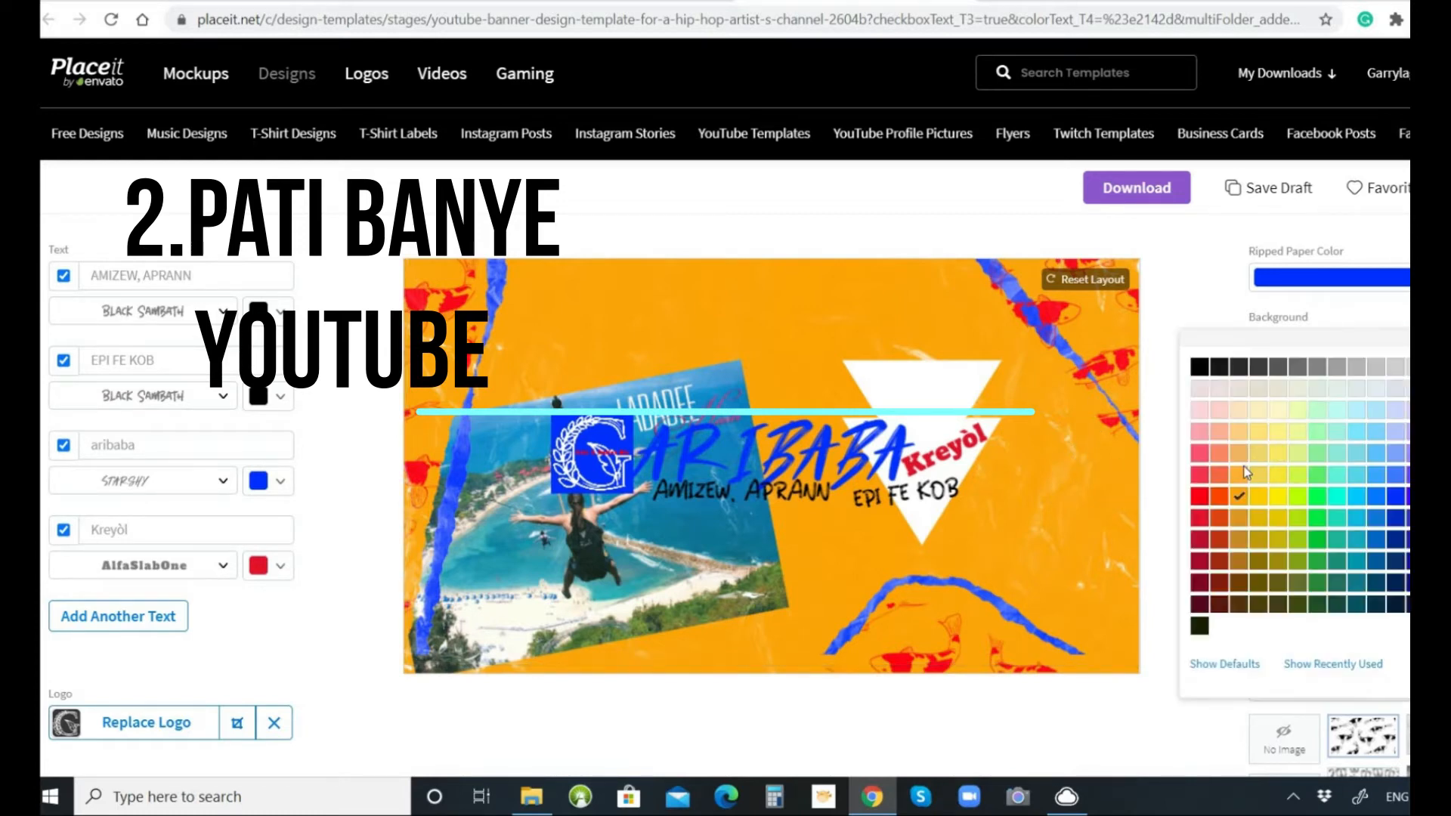
{"action": "left_click", "coordinate": [1239, 476]}
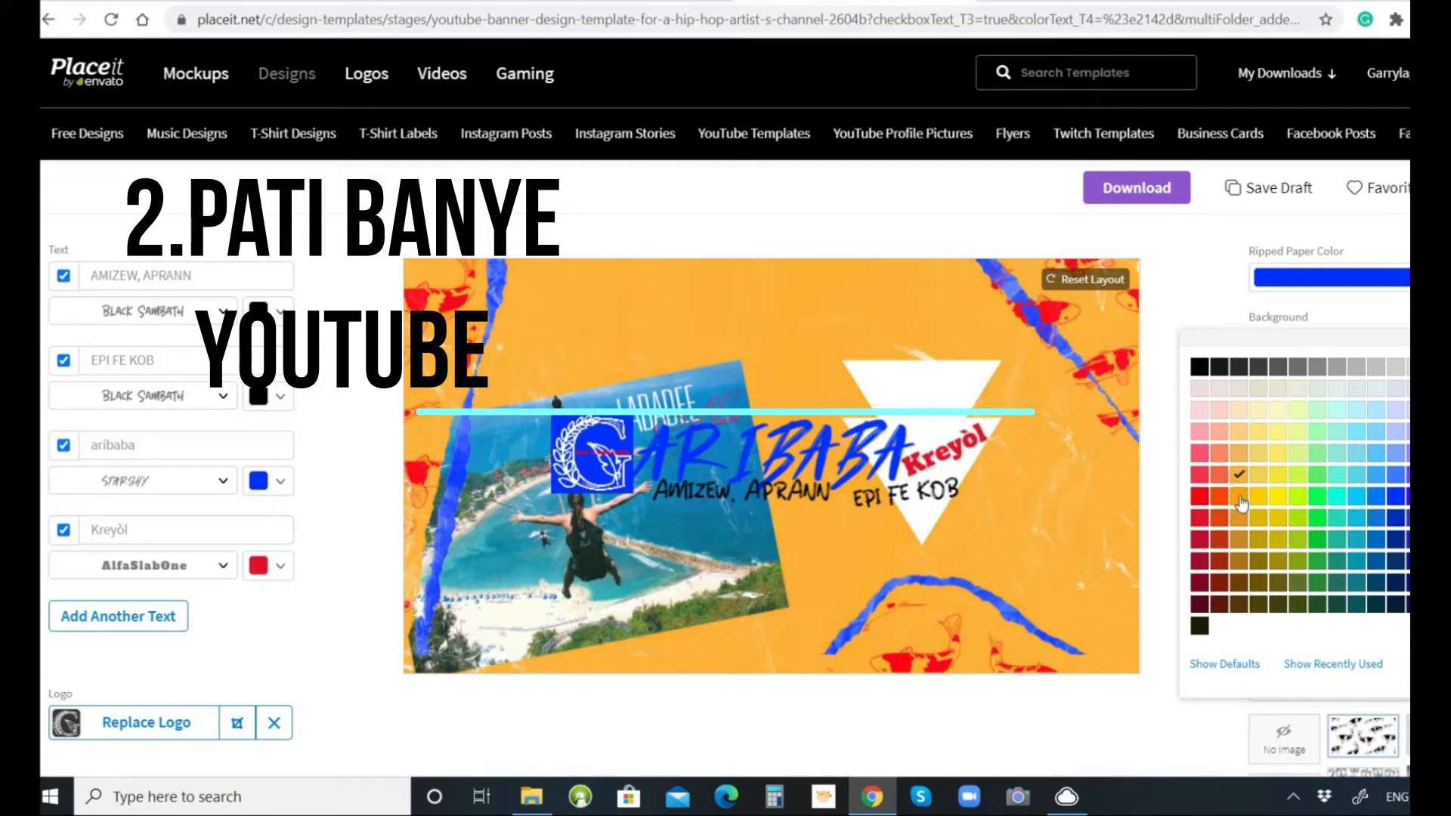
{"action": "left_click", "coordinate": [1240, 497]}
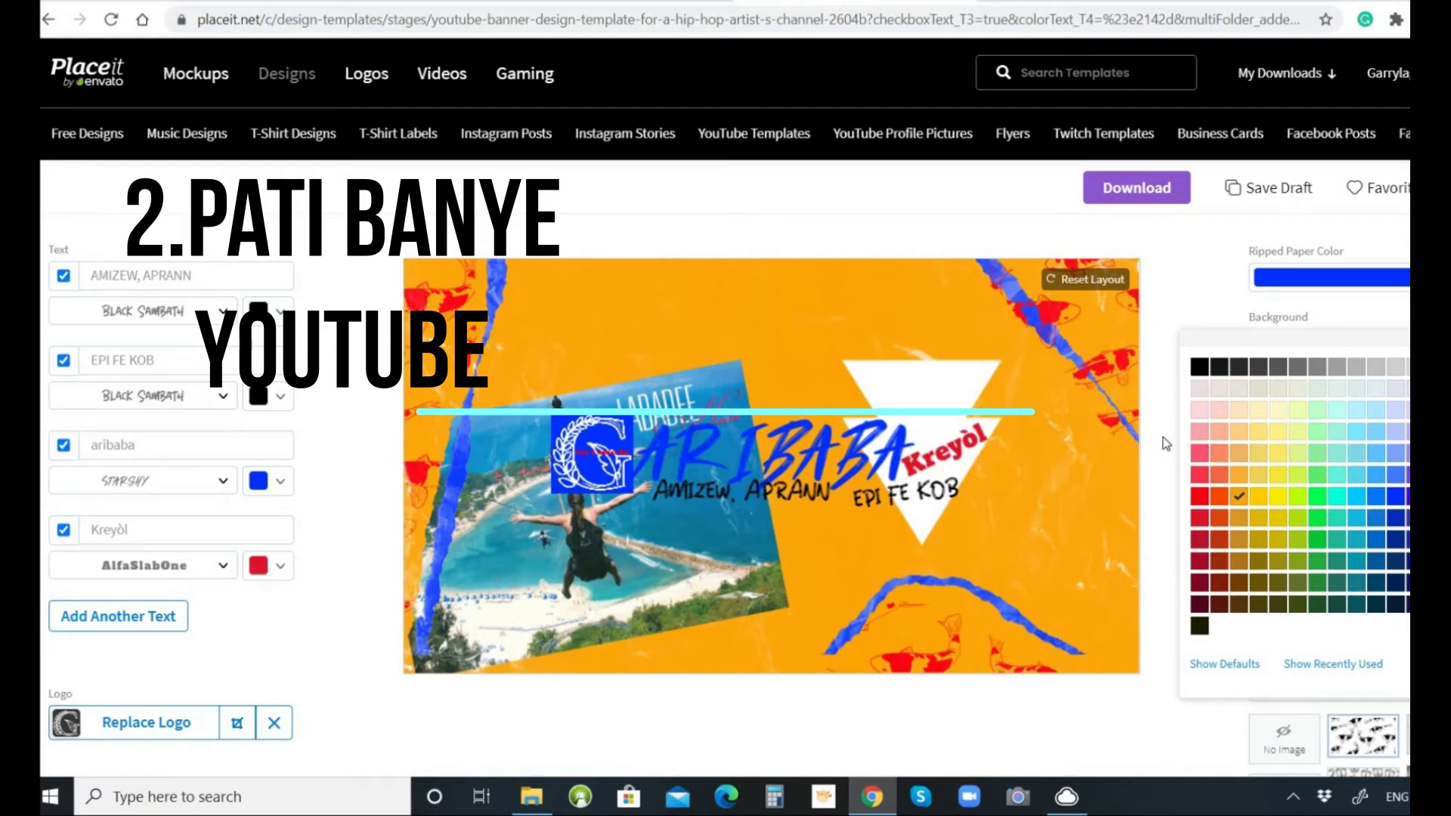
{"action": "left_click", "coordinate": [1167, 444]}
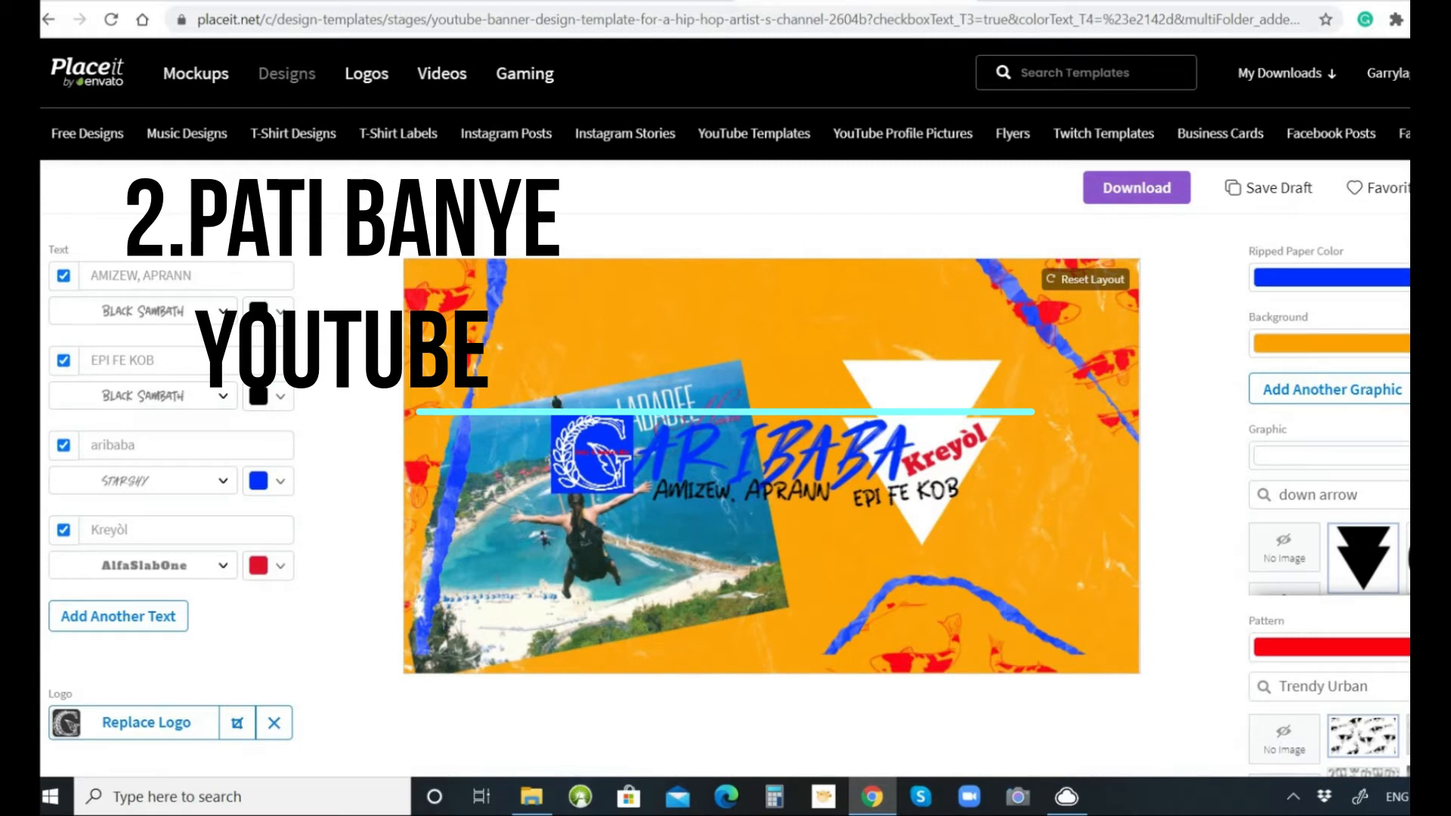
Step: Try green, light blue and dark gray on the banner's fish pattern and settle on medium blue
{"action": "left_click", "coordinate": [1398, 648]}
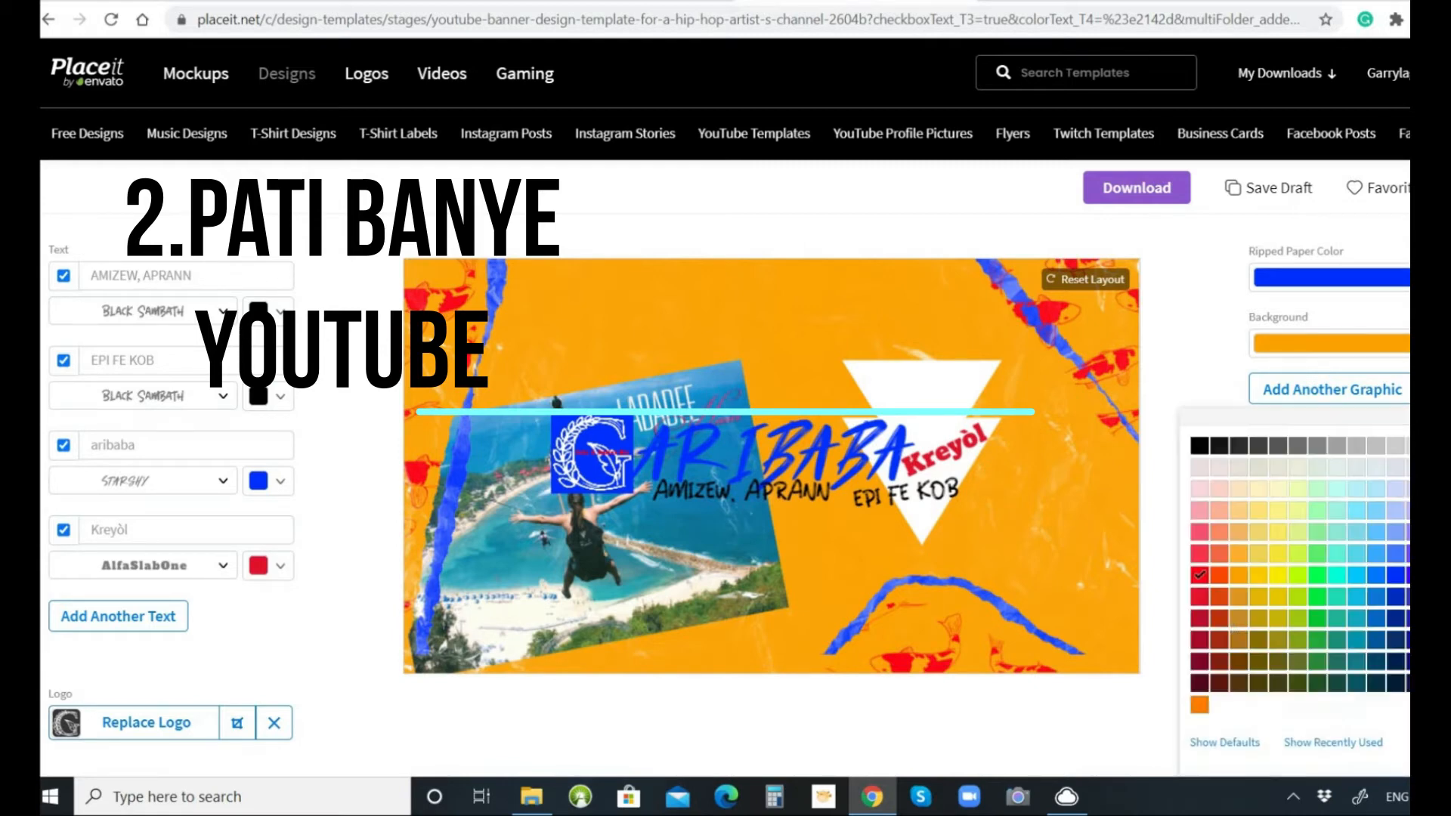
{"action": "left_click", "coordinate": [1317, 579]}
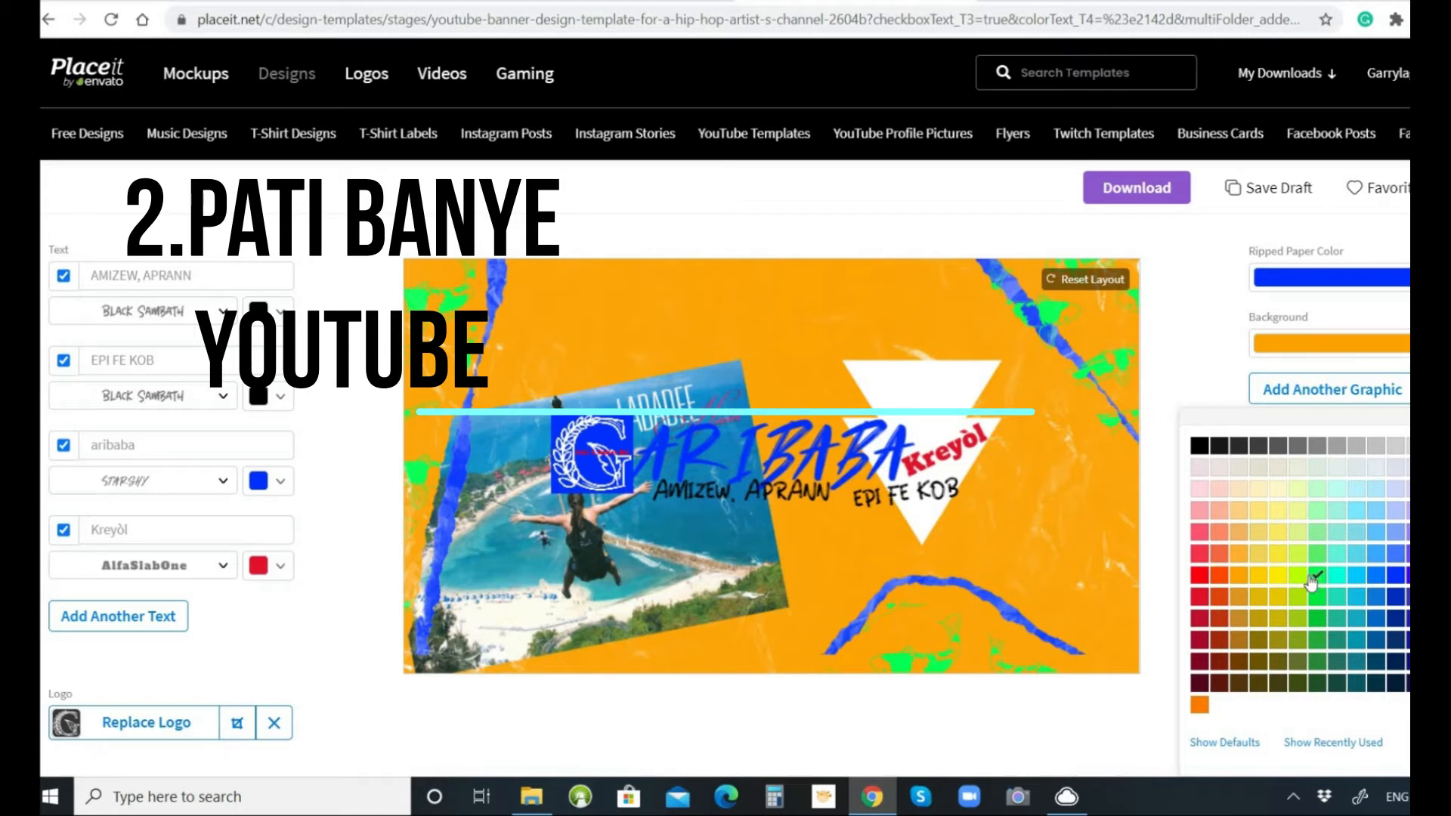
{"action": "left_click", "coordinate": [1358, 576]}
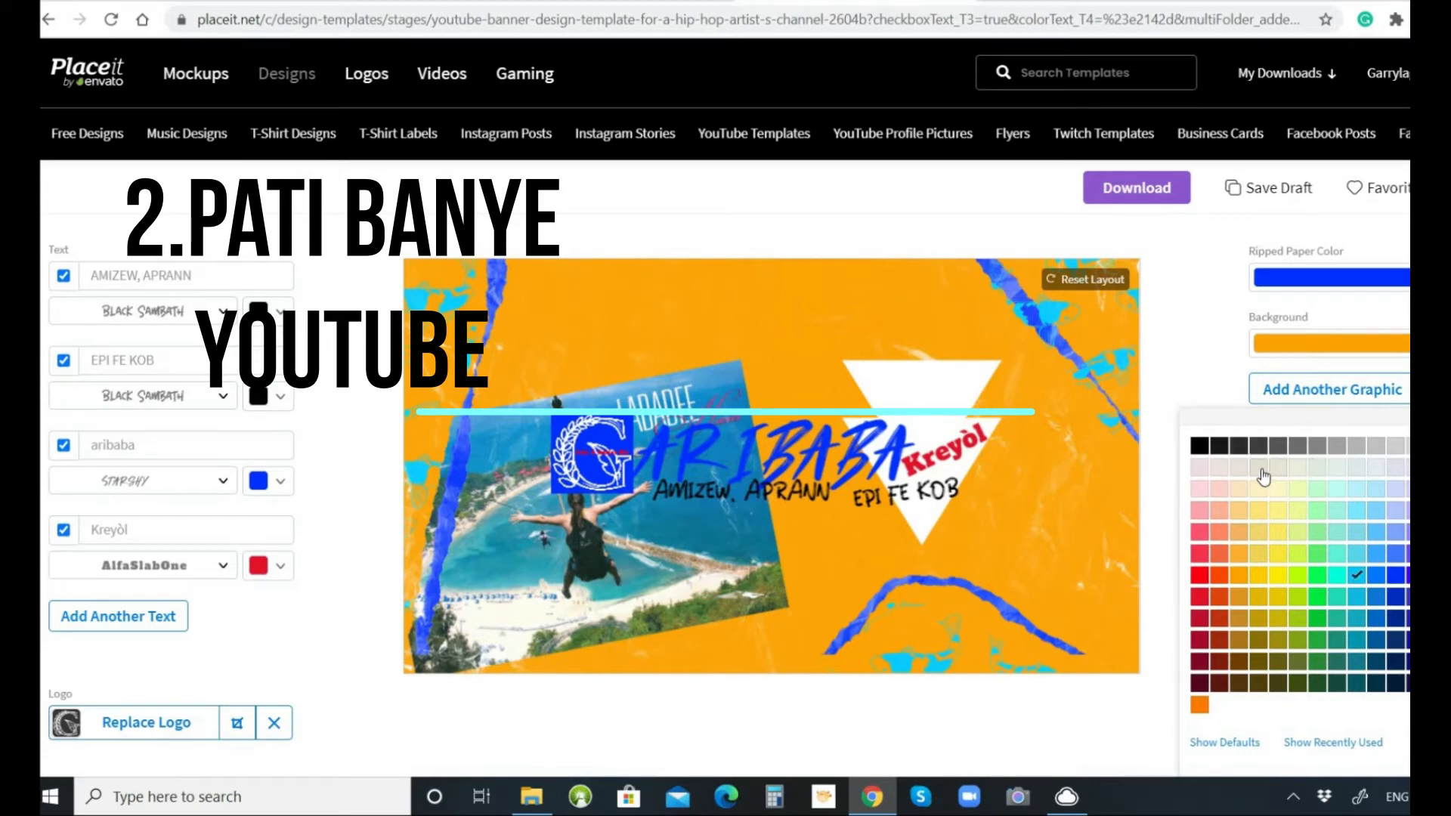
{"action": "left_click", "coordinate": [1221, 447]}
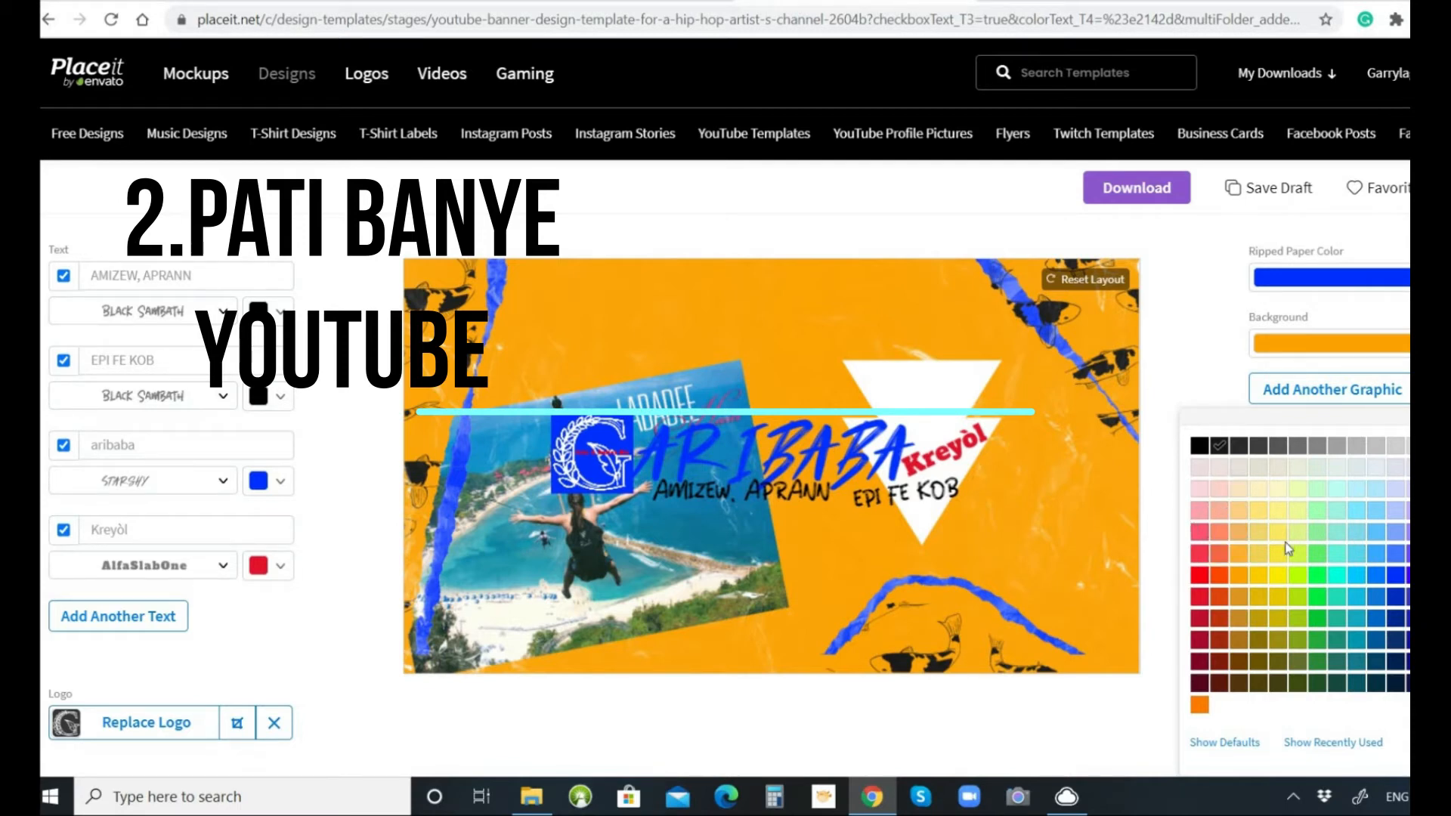
{"action": "left_click", "coordinate": [1377, 578]}
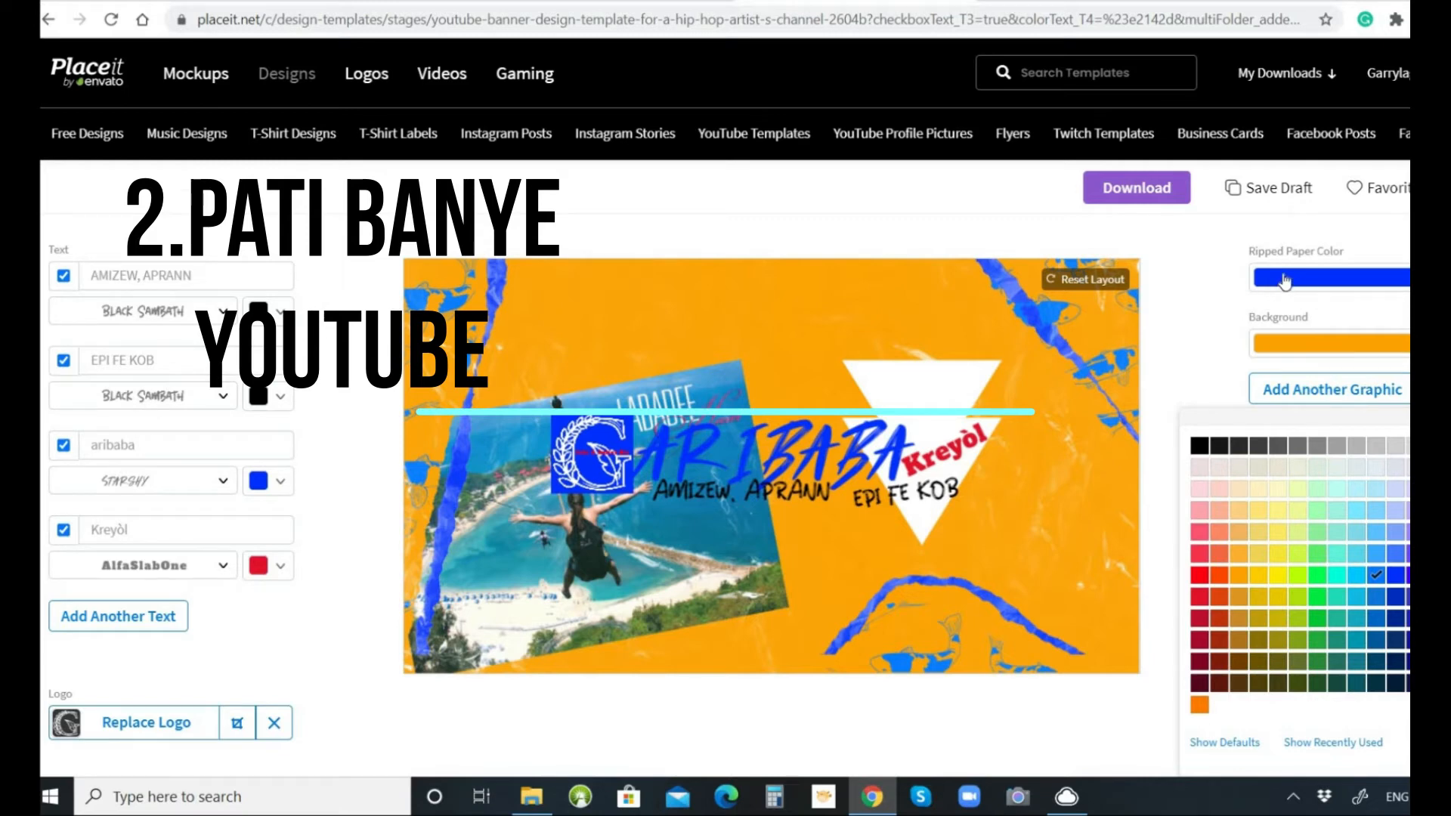
Step: Save the recolored banner as a draft and look over the template's saved drafts
{"action": "left_click", "coordinate": [1252, 190]}
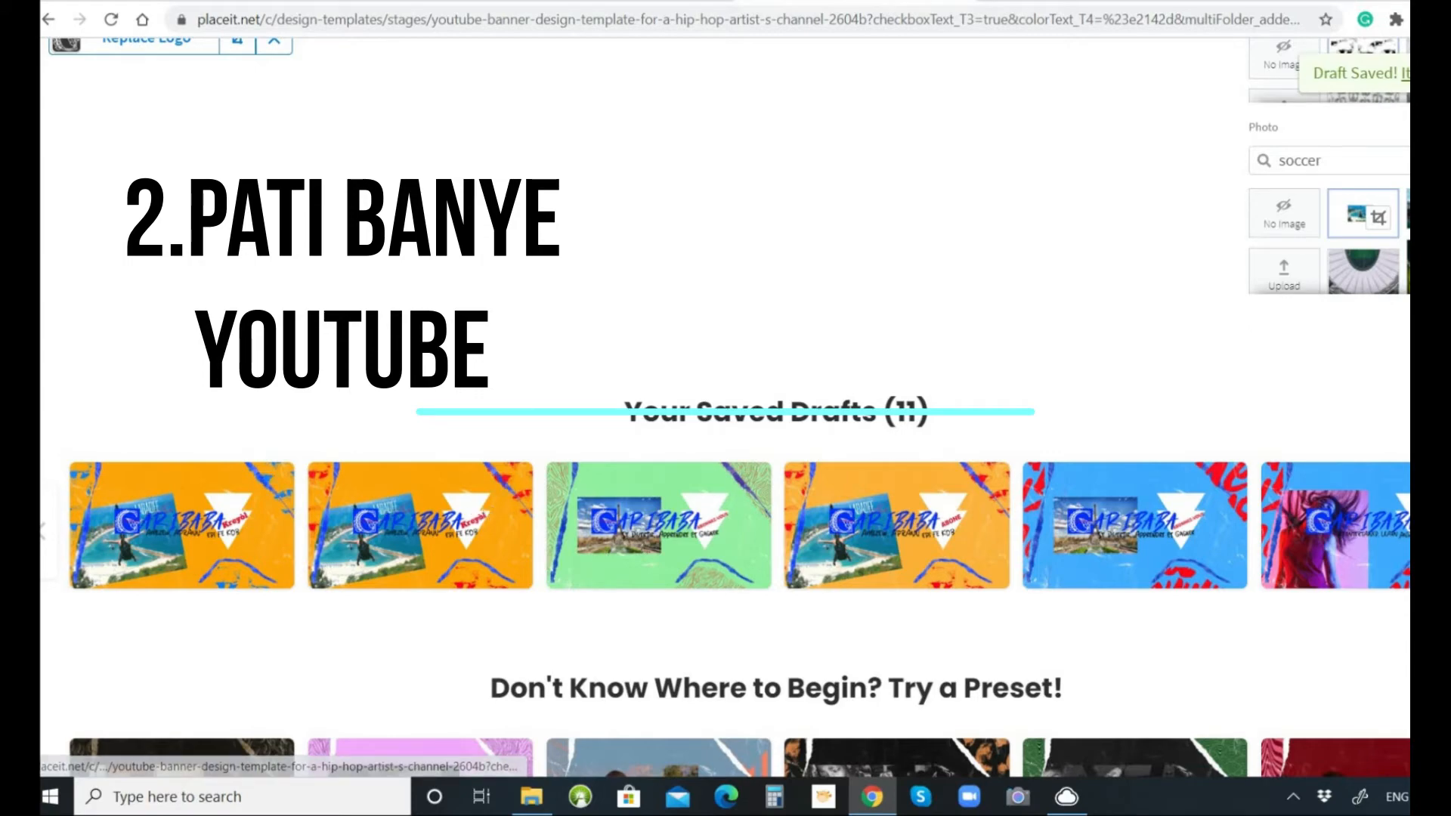
{"action": "scroll", "coordinate": [722, 416], "scroll_direction": "up", "scroll_amount": 7}
{"action": "scroll", "coordinate": [722, 416], "scroll_direction": "up", "scroll_amount": 1}
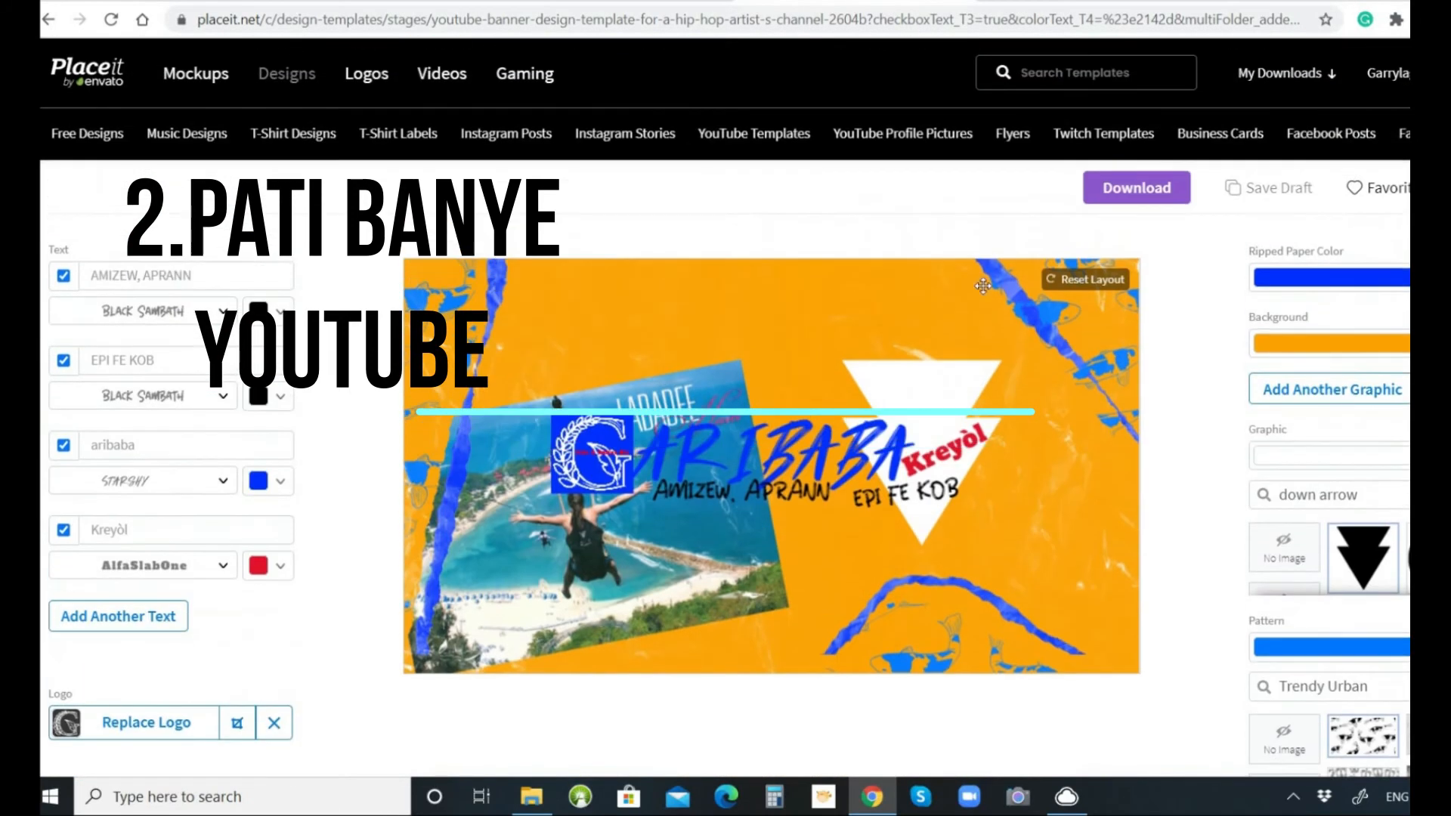
{"action": "scroll", "coordinate": [1204, 454], "scroll_direction": "down", "scroll_amount": 8}
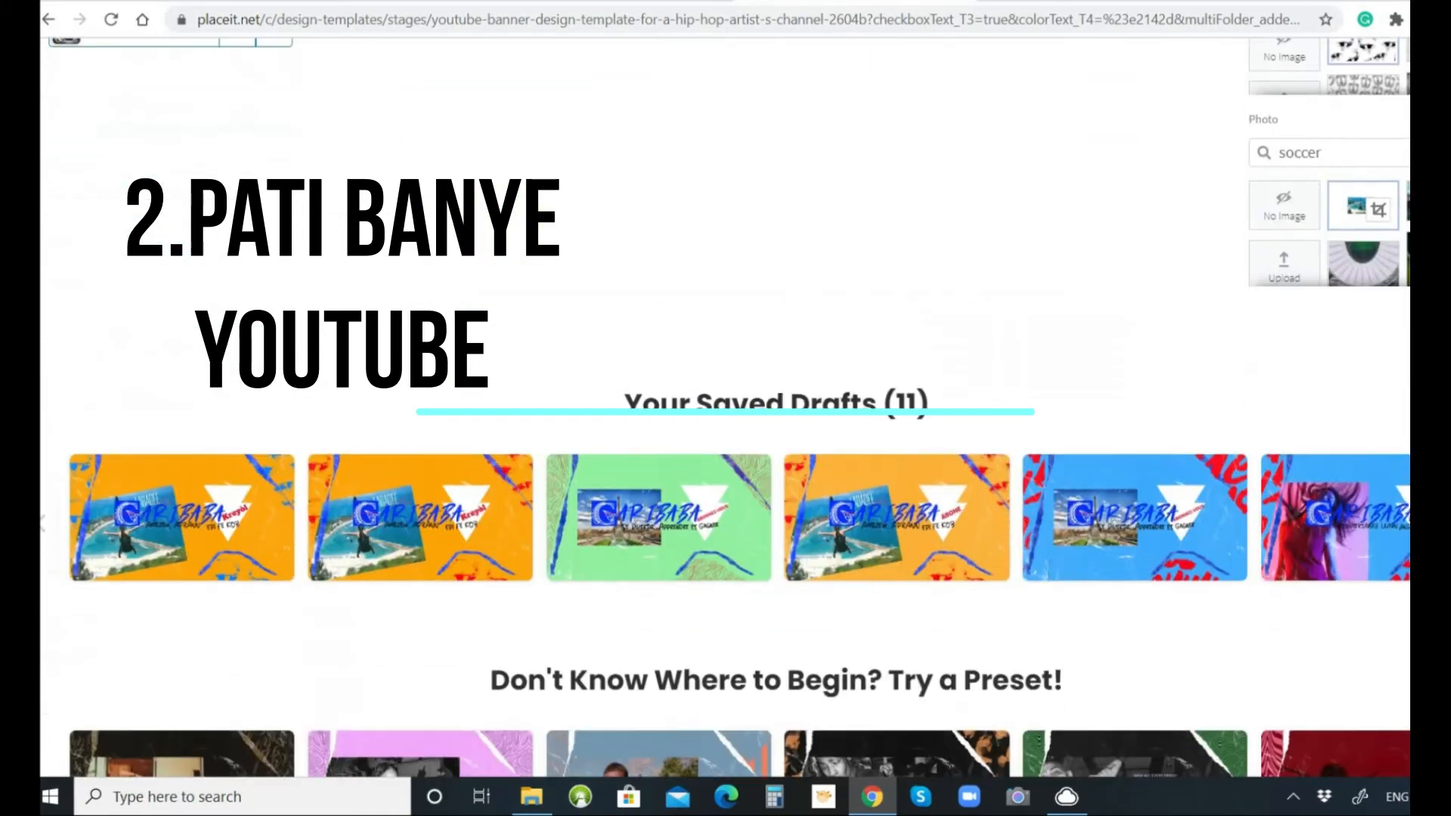
{"action": "scroll", "coordinate": [1204, 454], "scroll_direction": "up", "scroll_amount": 8}
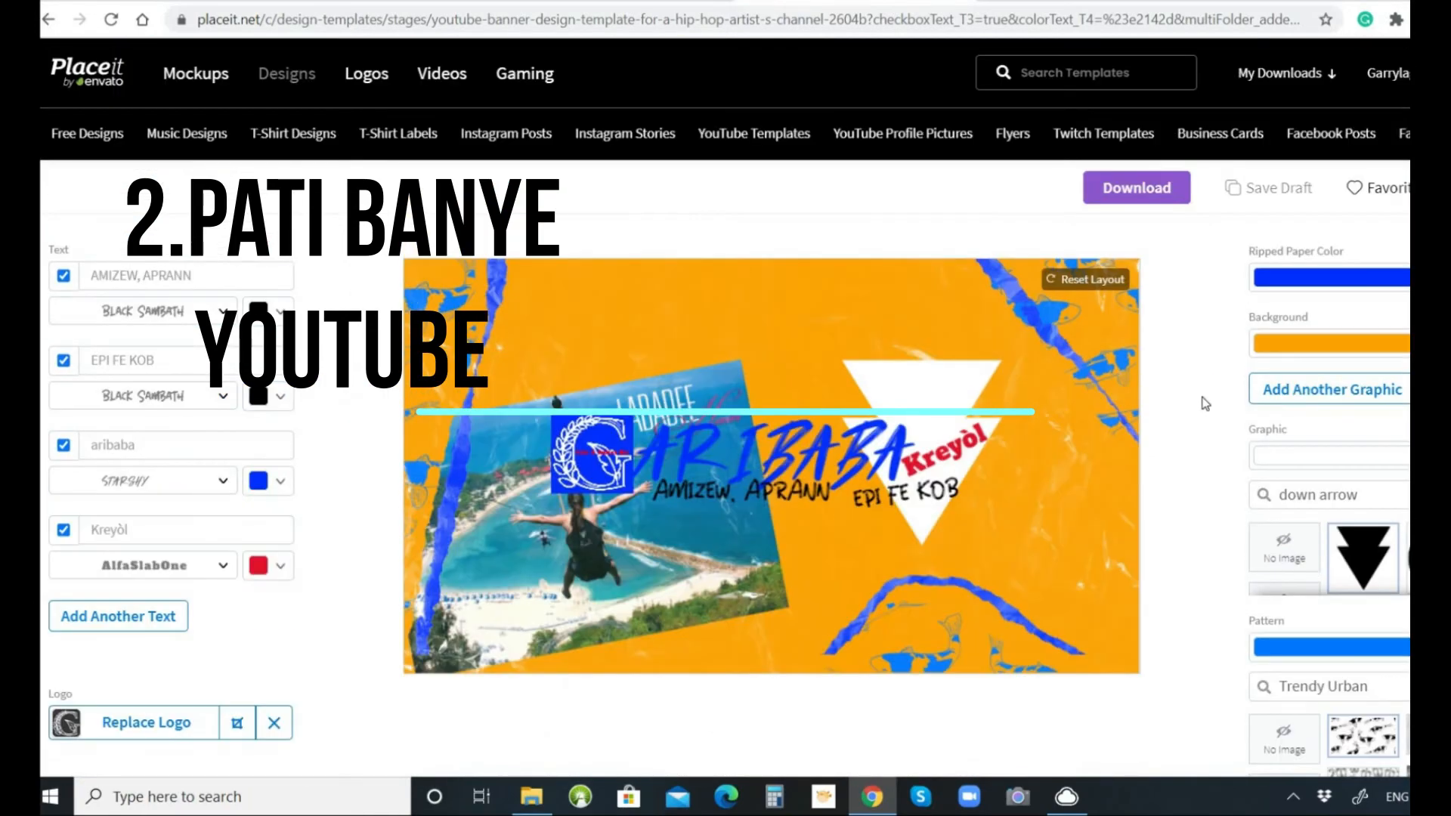
Step: Download the finished YouTube banner, preview the downloaded image and close the preview
{"action": "left_click", "coordinate": [1154, 189]}
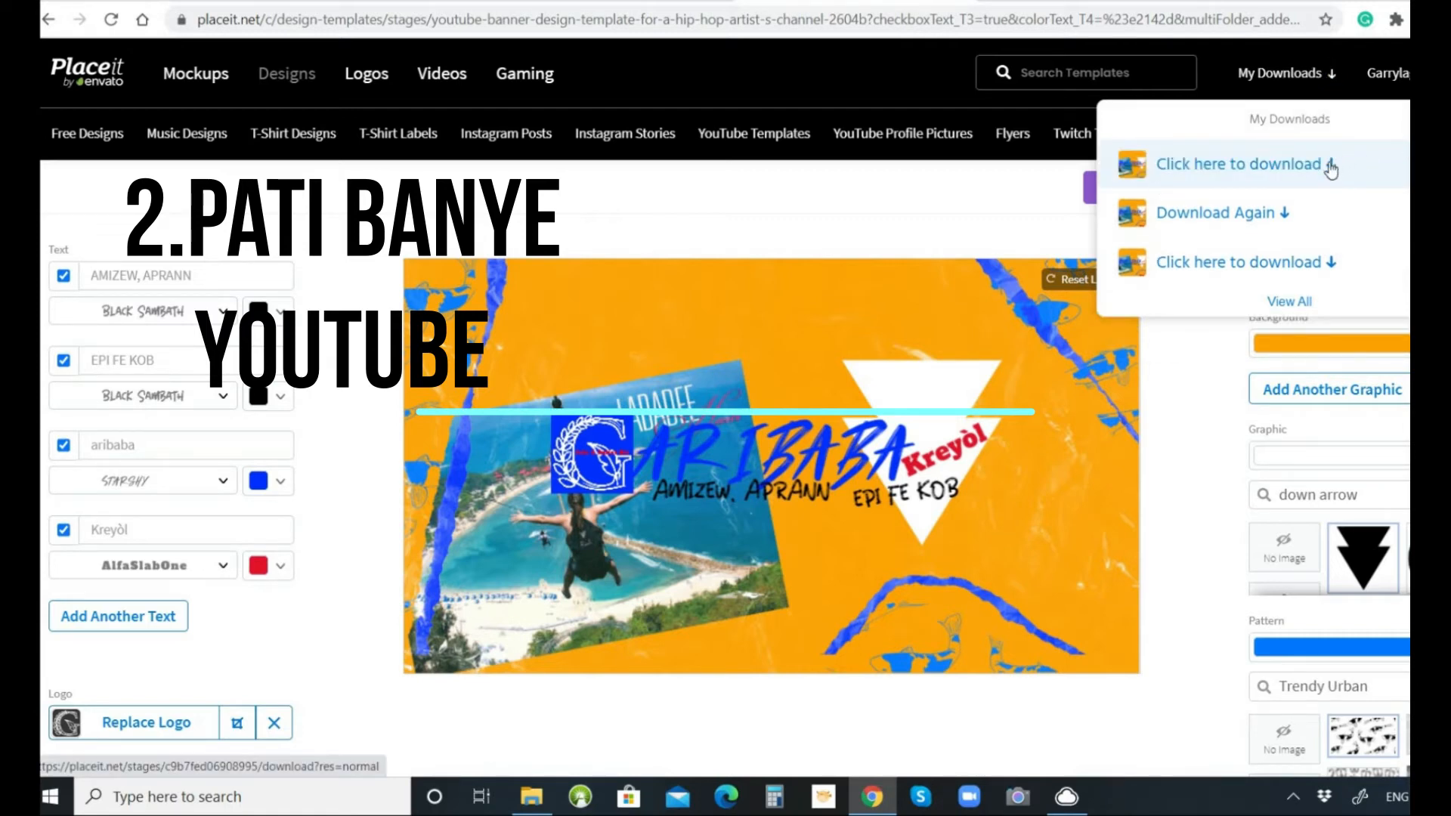
{"action": "left_click", "coordinate": [1329, 167]}
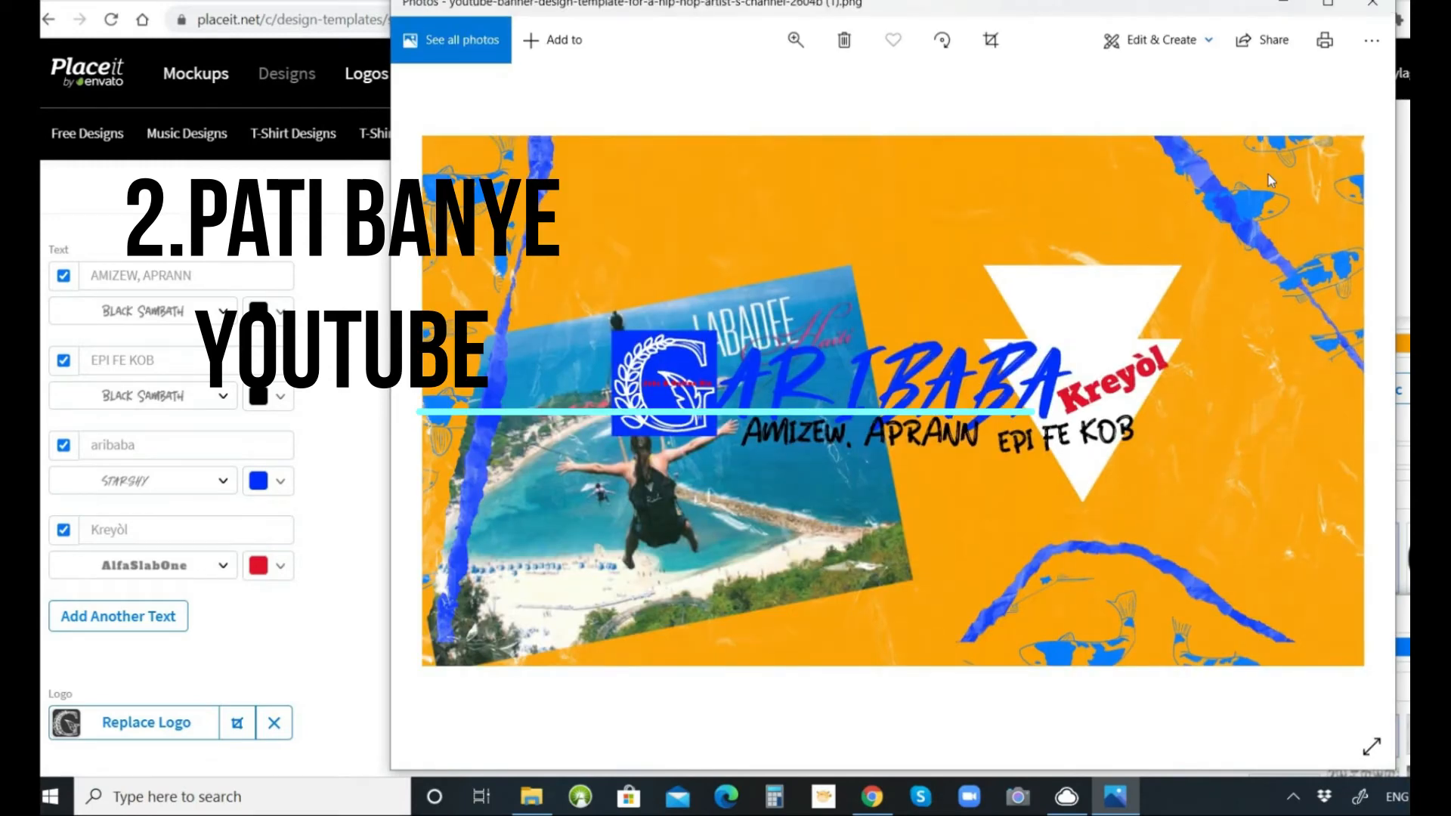
{"action": "left_click", "coordinate": [1370, 8]}
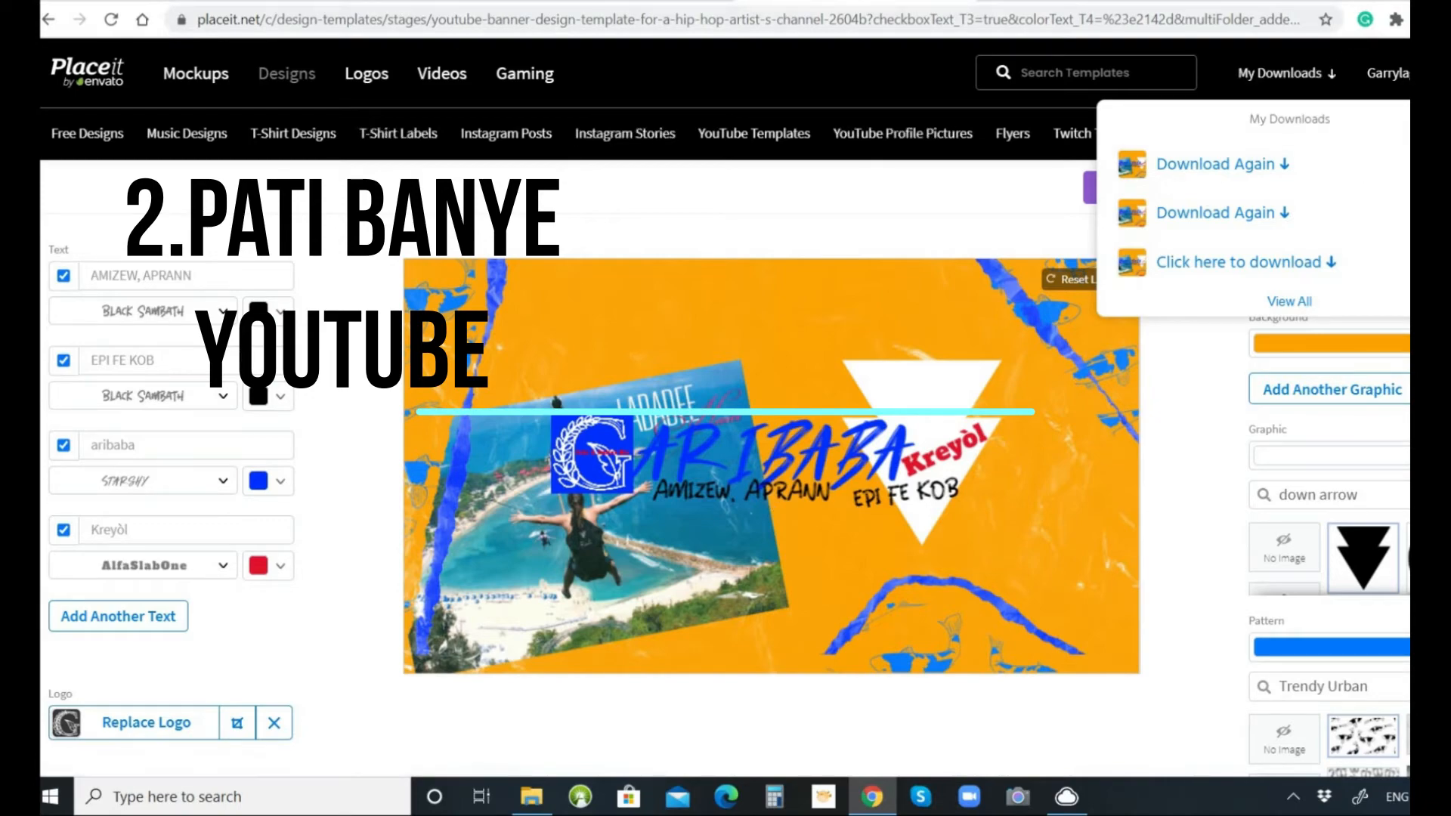
Step: Check the banner file in the Downloads folder and switch to the Garibaba Kreyol YouTube channel in Chrome
{"action": "left_click", "coordinate": [532, 797]}
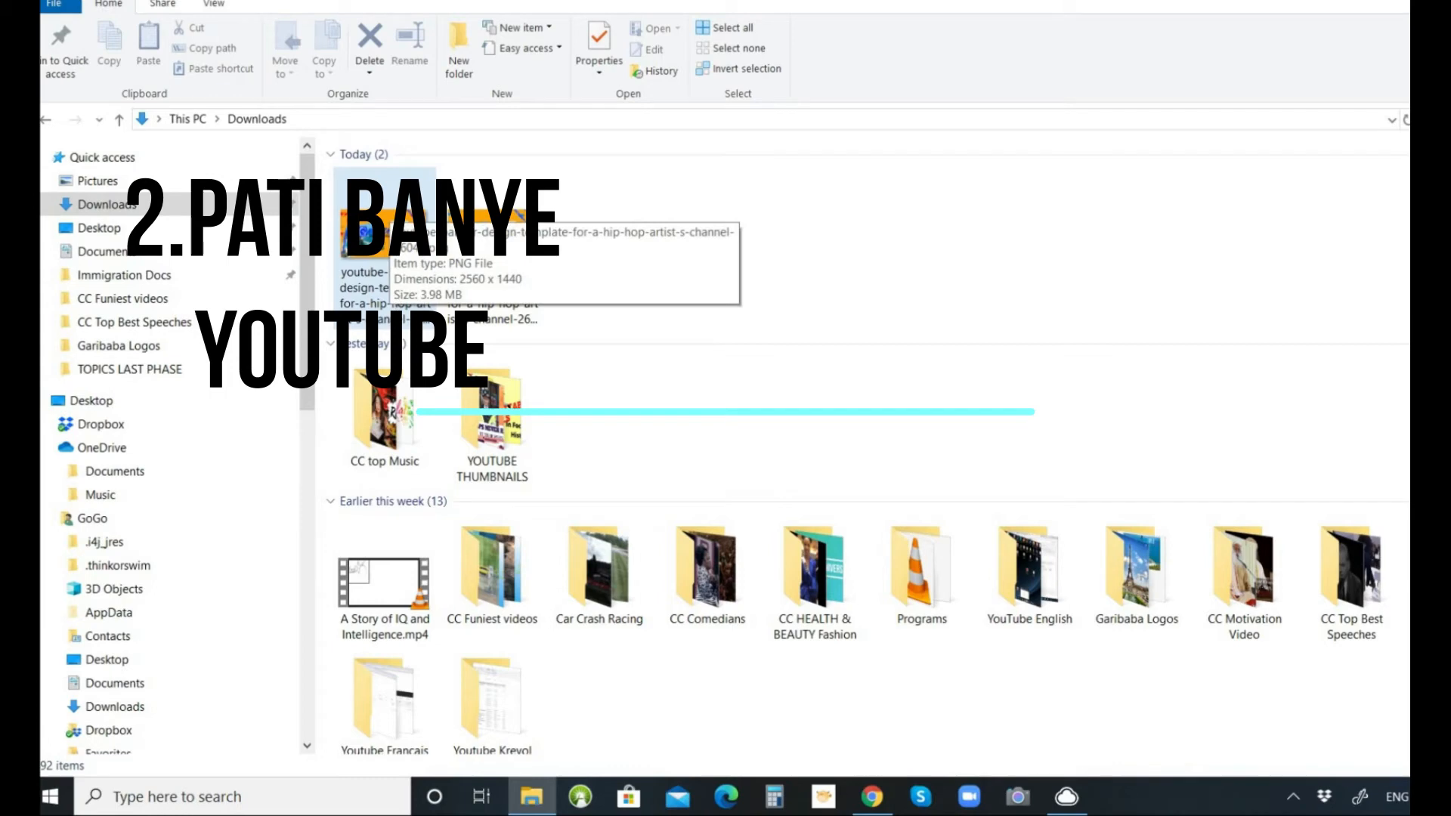
{"action": "left_click", "coordinate": [877, 807]}
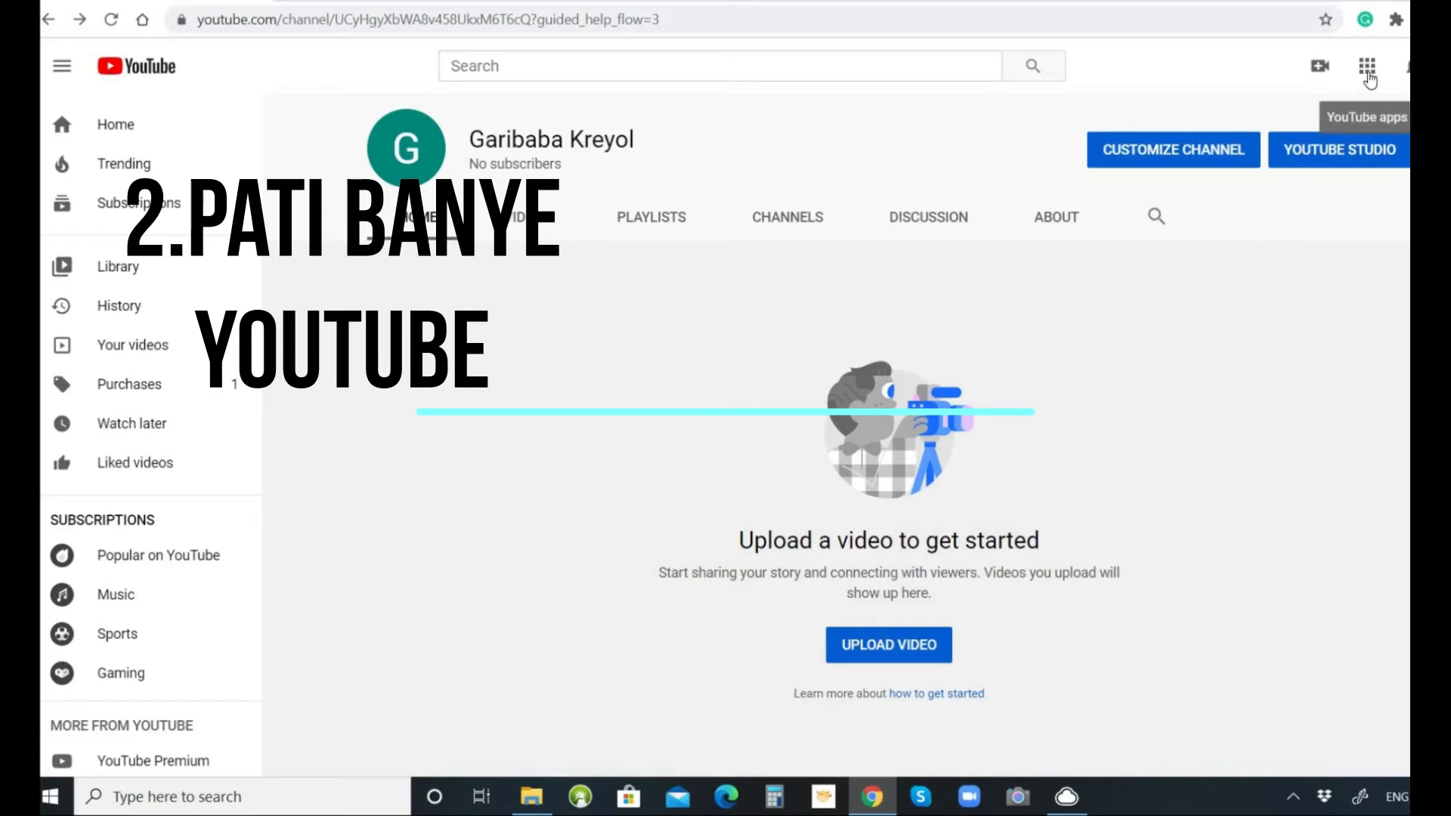
{"action": "left_click", "coordinate": [1368, 72]}
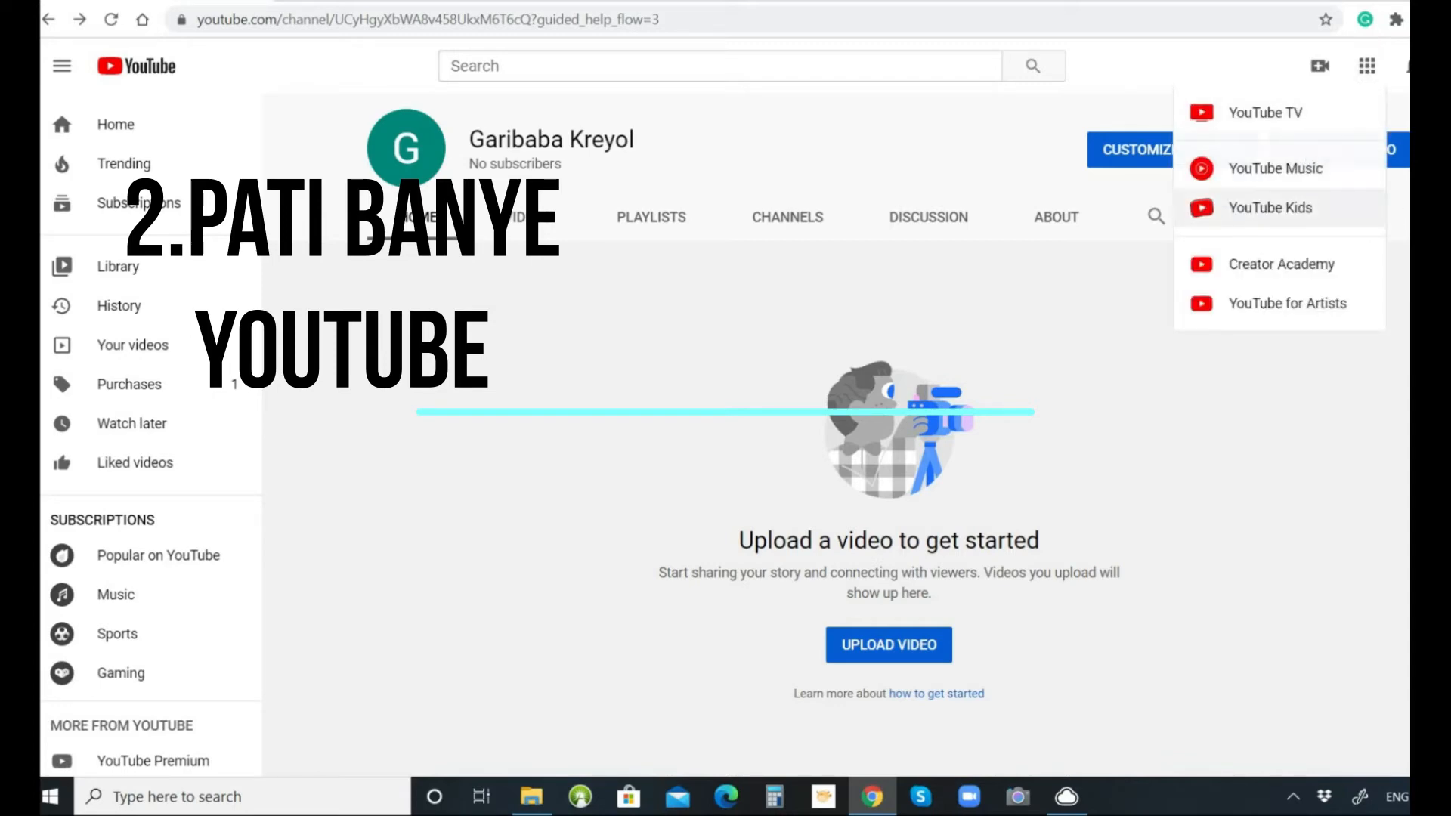
{"action": "left_click", "coordinate": [747, 290]}
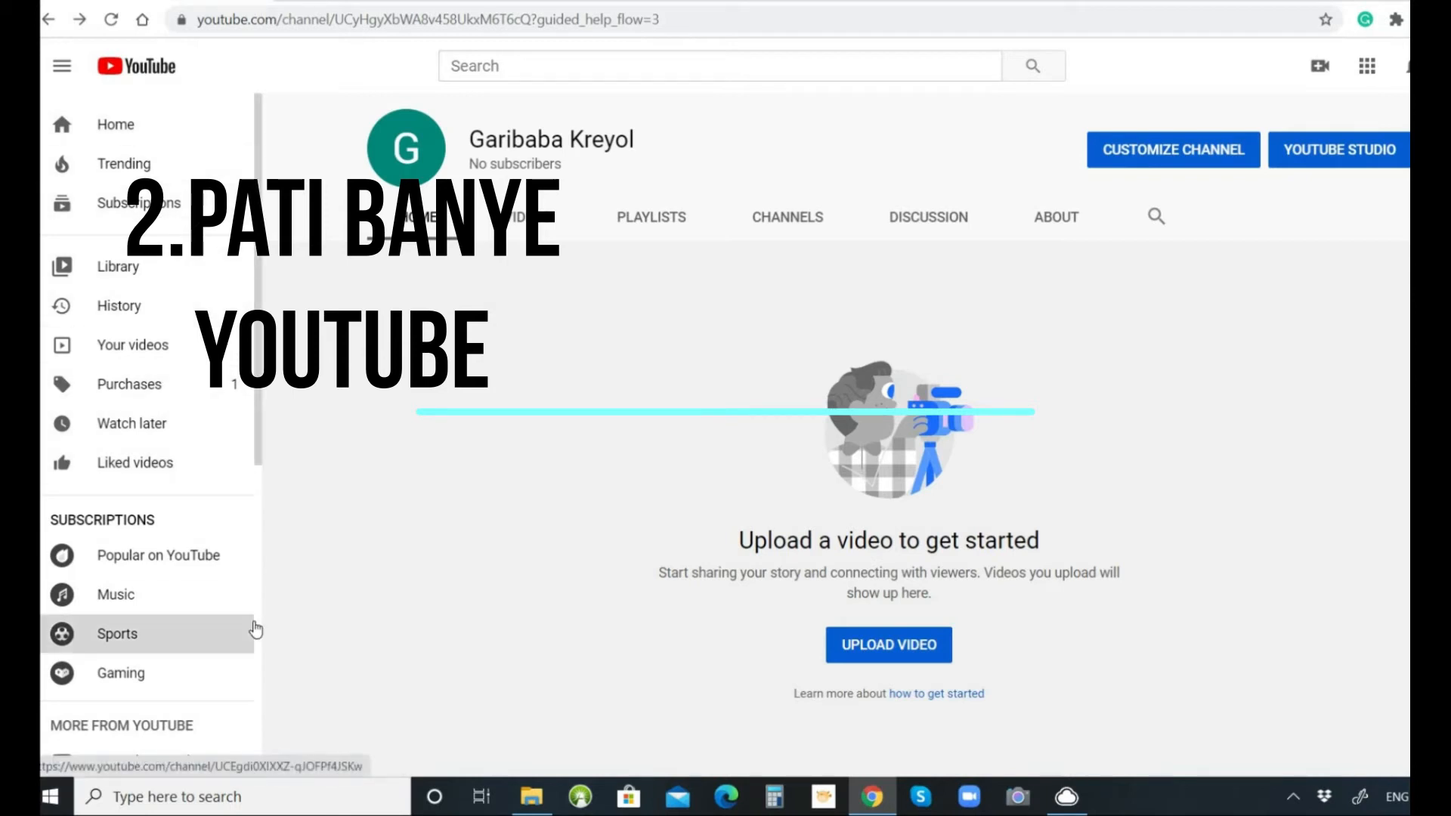
{"action": "left_click", "coordinate": [256, 621]}
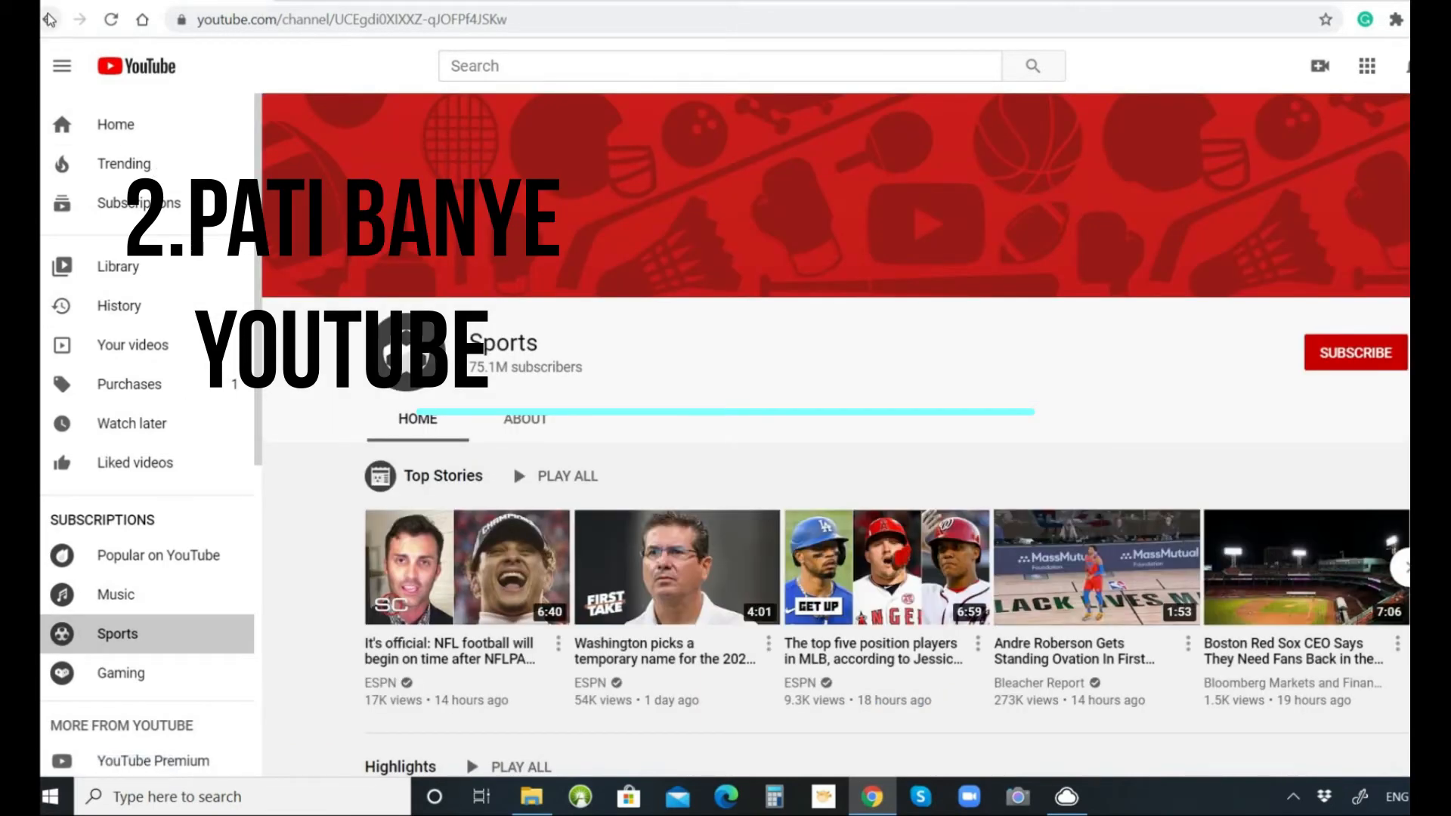
{"action": "left_click", "coordinate": [49, 19]}
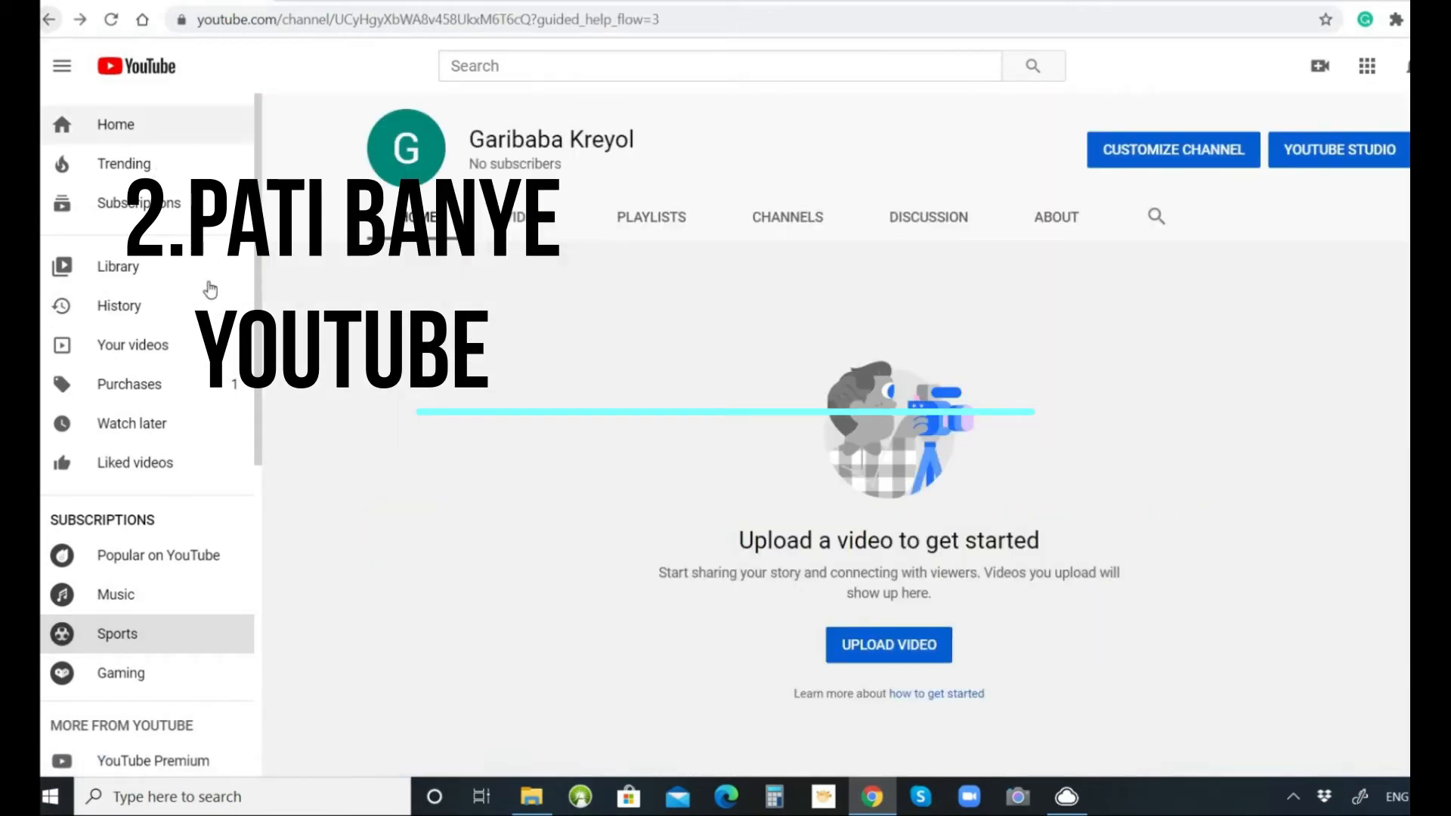
Step: Open the channel management list from the YouTube account settings and start creating a new channel
{"action": "scroll", "coordinate": [259, 546], "scroll_direction": "down", "scroll_amount": 8}
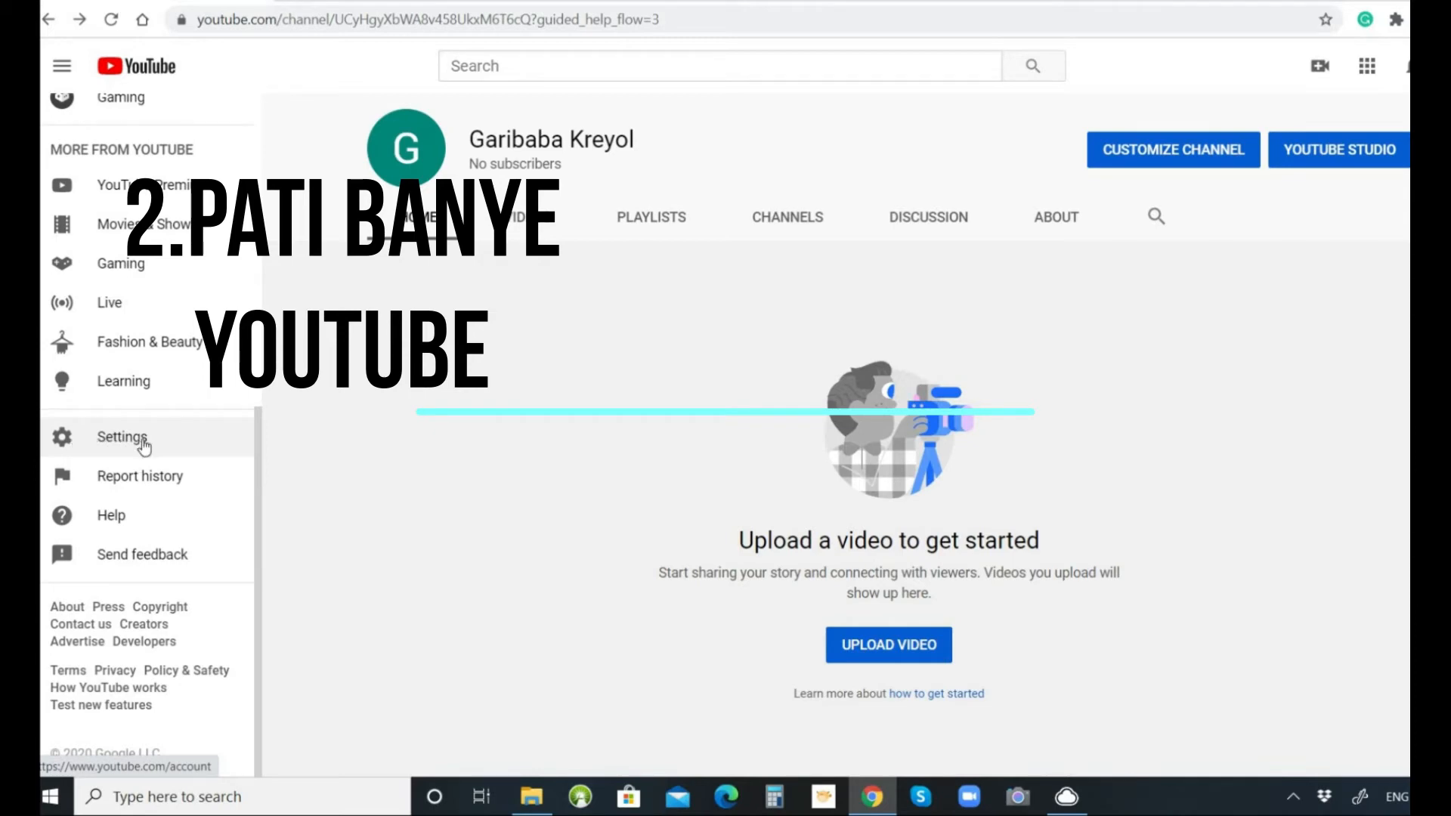
{"action": "left_click", "coordinate": [143, 442]}
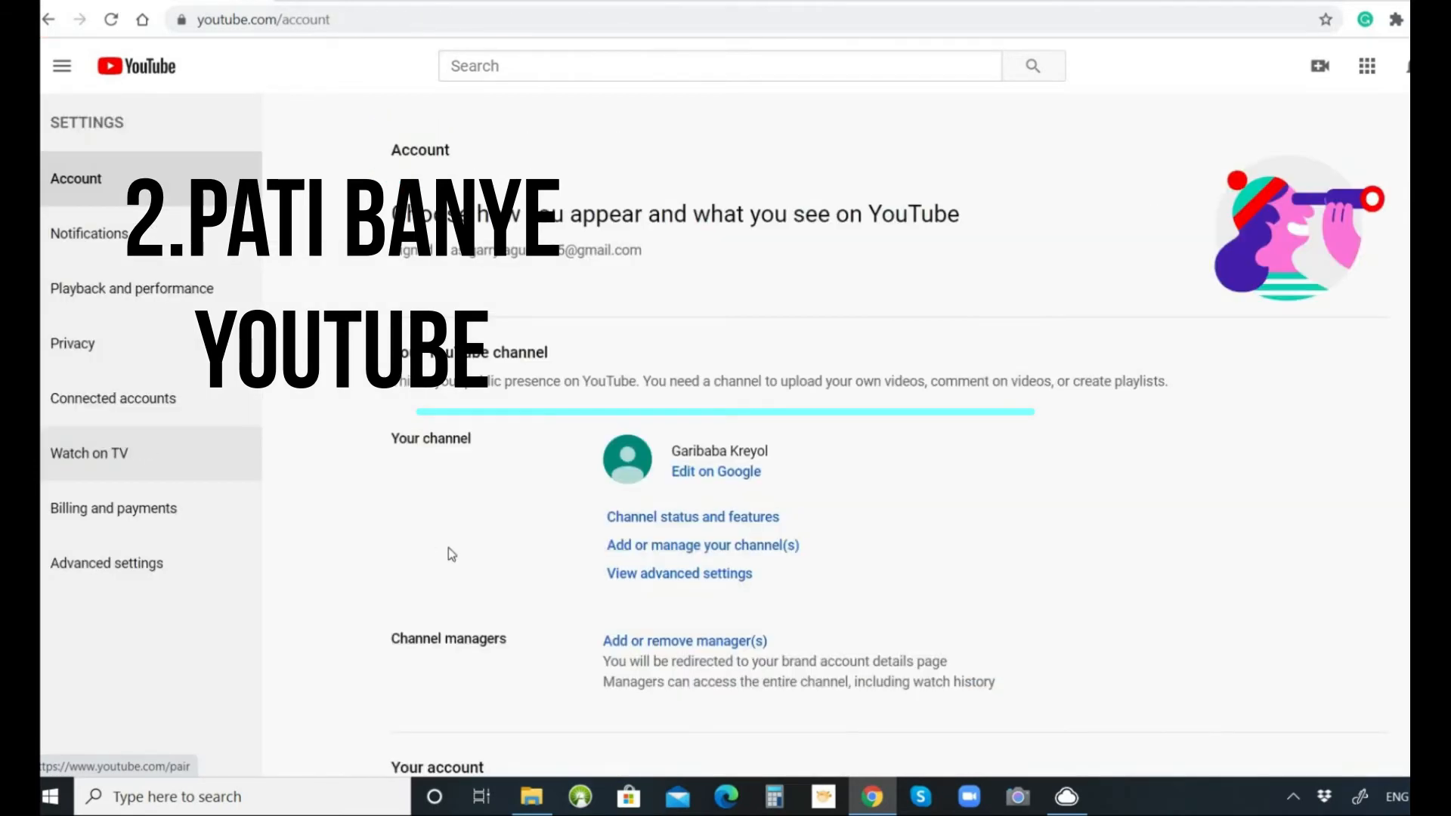
{"action": "left_click", "coordinate": [696, 554]}
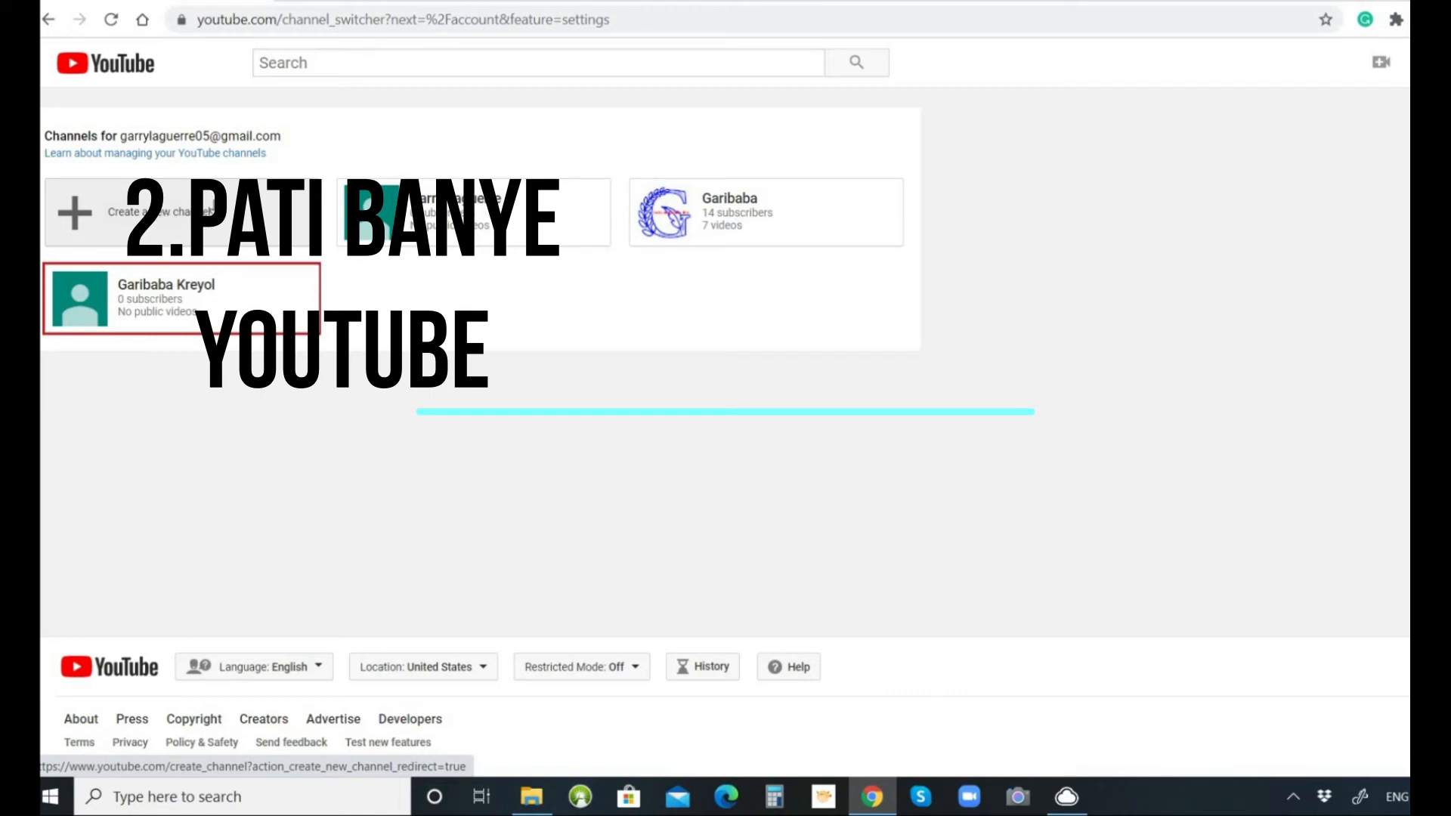
{"action": "left_click", "coordinate": [183, 219]}
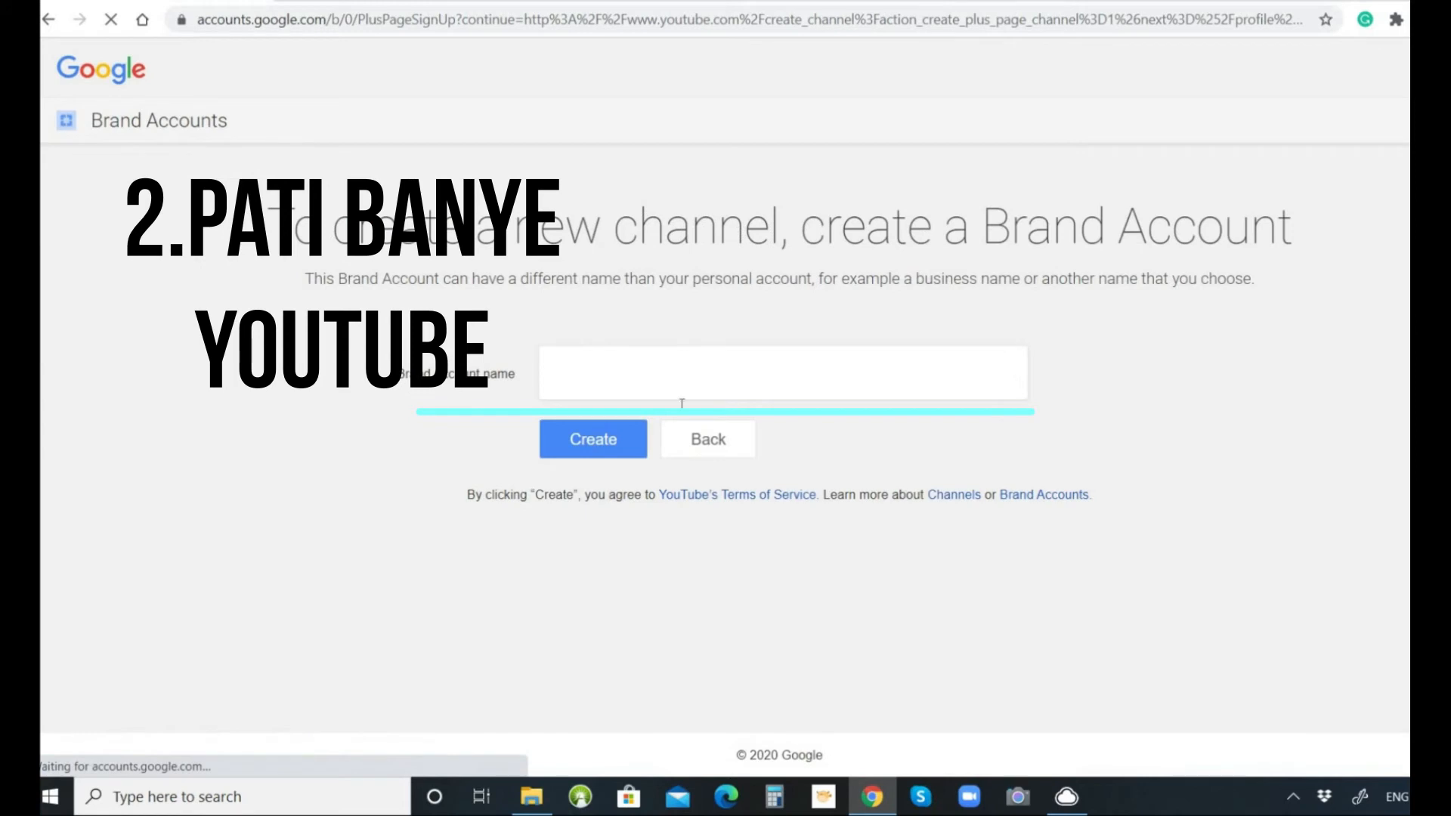
Step: Try to create the brand account under the name Garibaba.fr and return to the form
{"action": "left_click", "coordinate": [597, 378]}
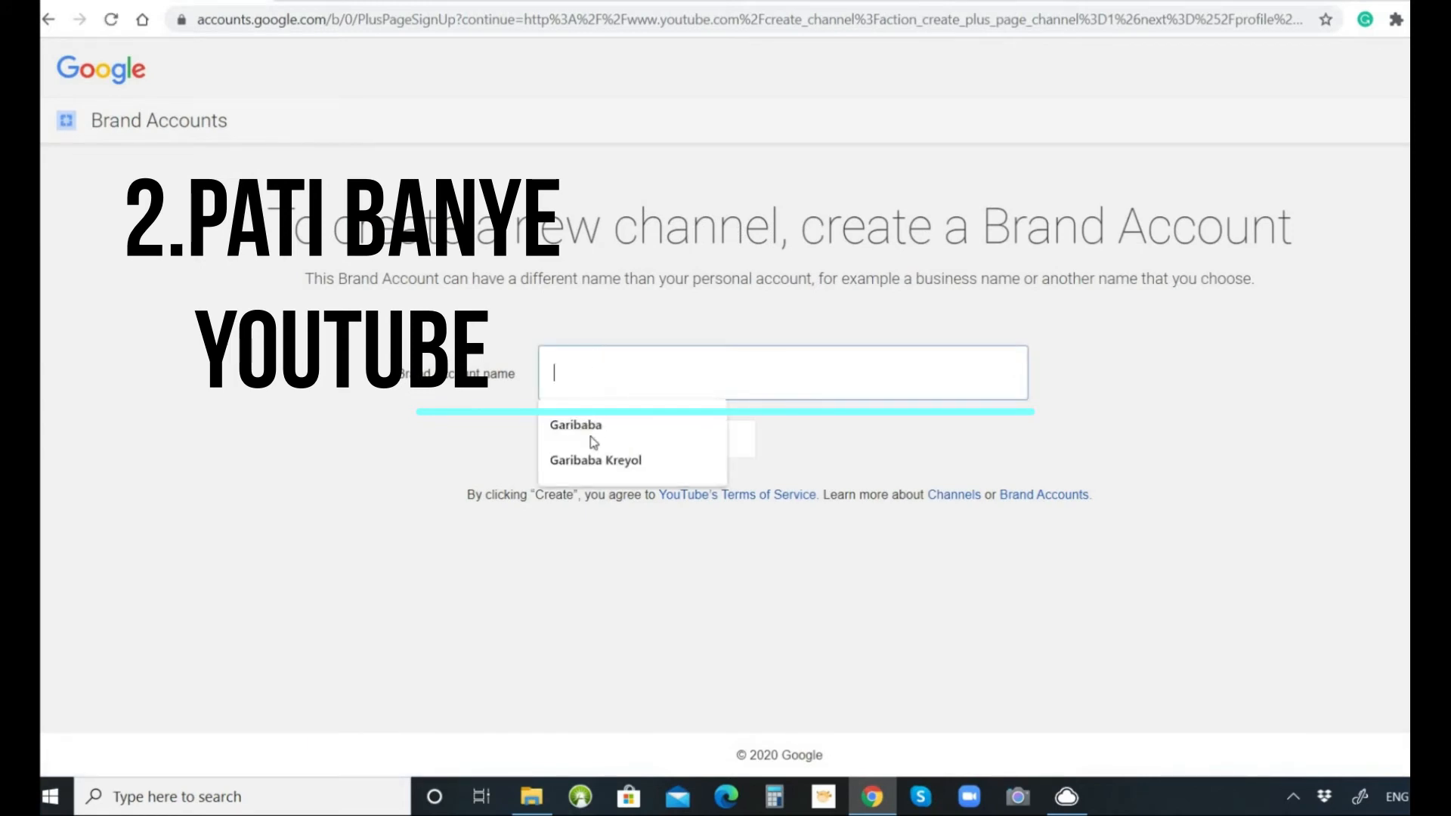
{"action": "left_click", "coordinate": [614, 414]}
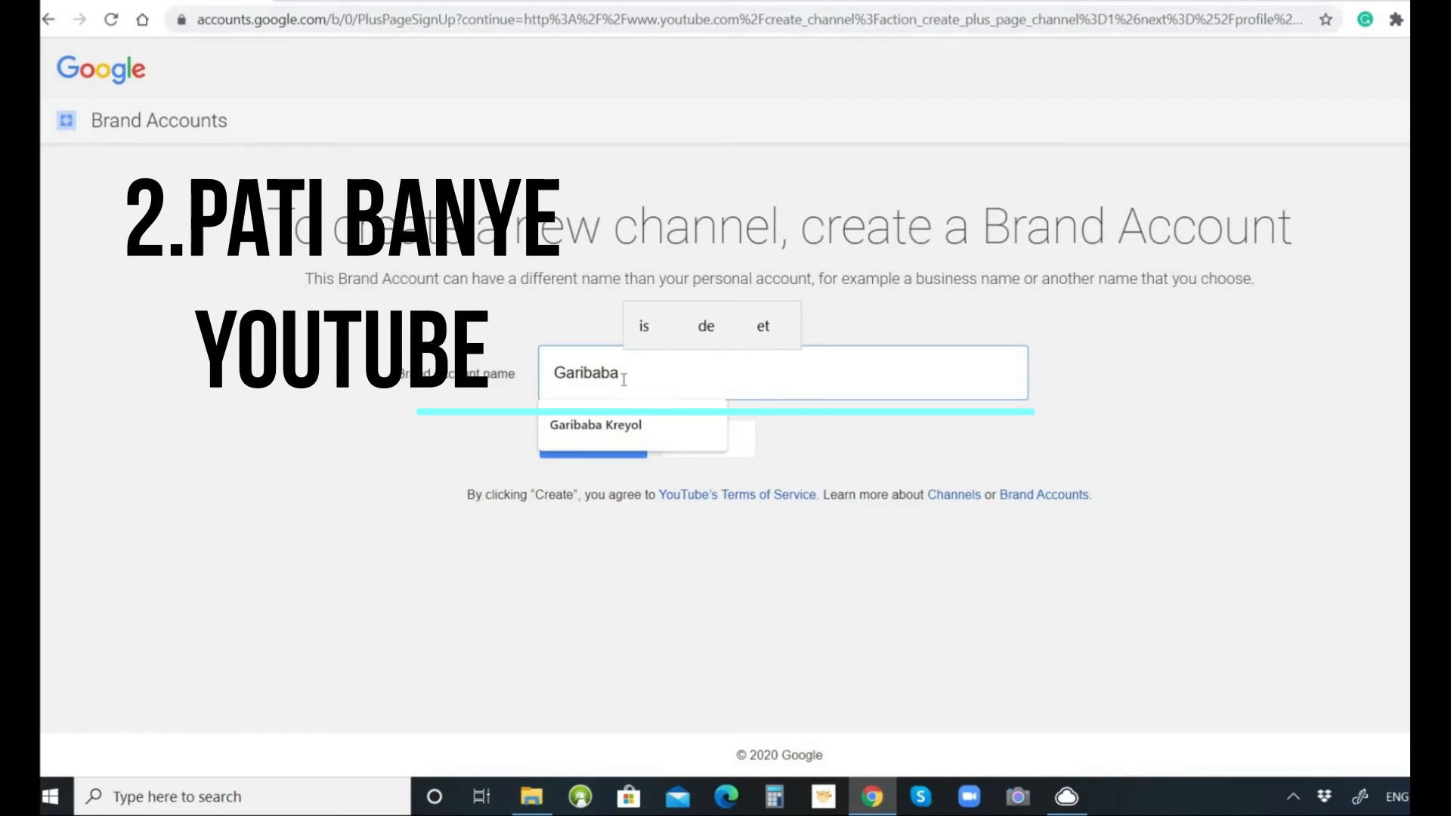
{"action": "key", "text": "BackSpace"}
{"action": "type", "text": ".fr"}
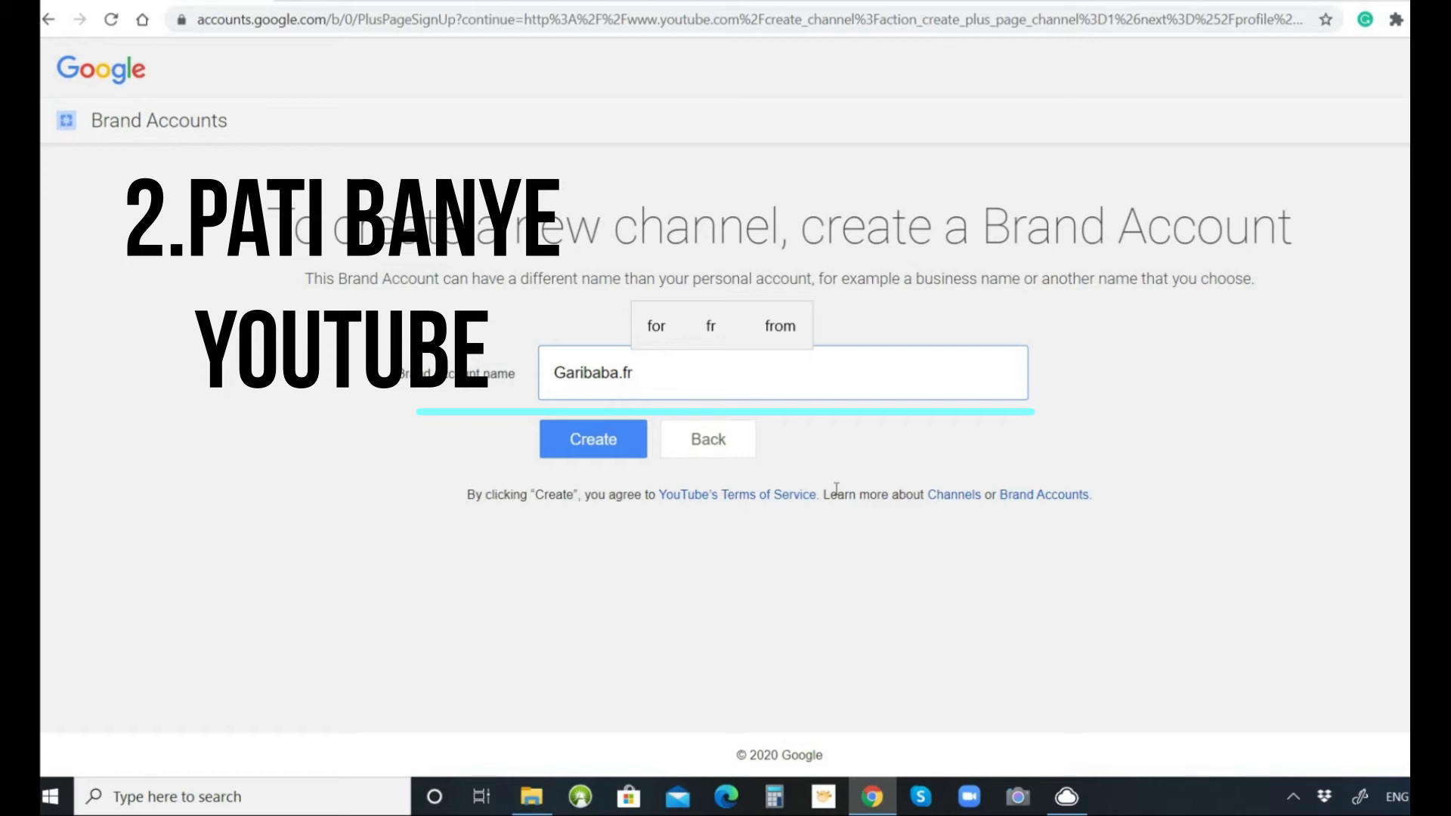
{"action": "left_click", "coordinate": [606, 438]}
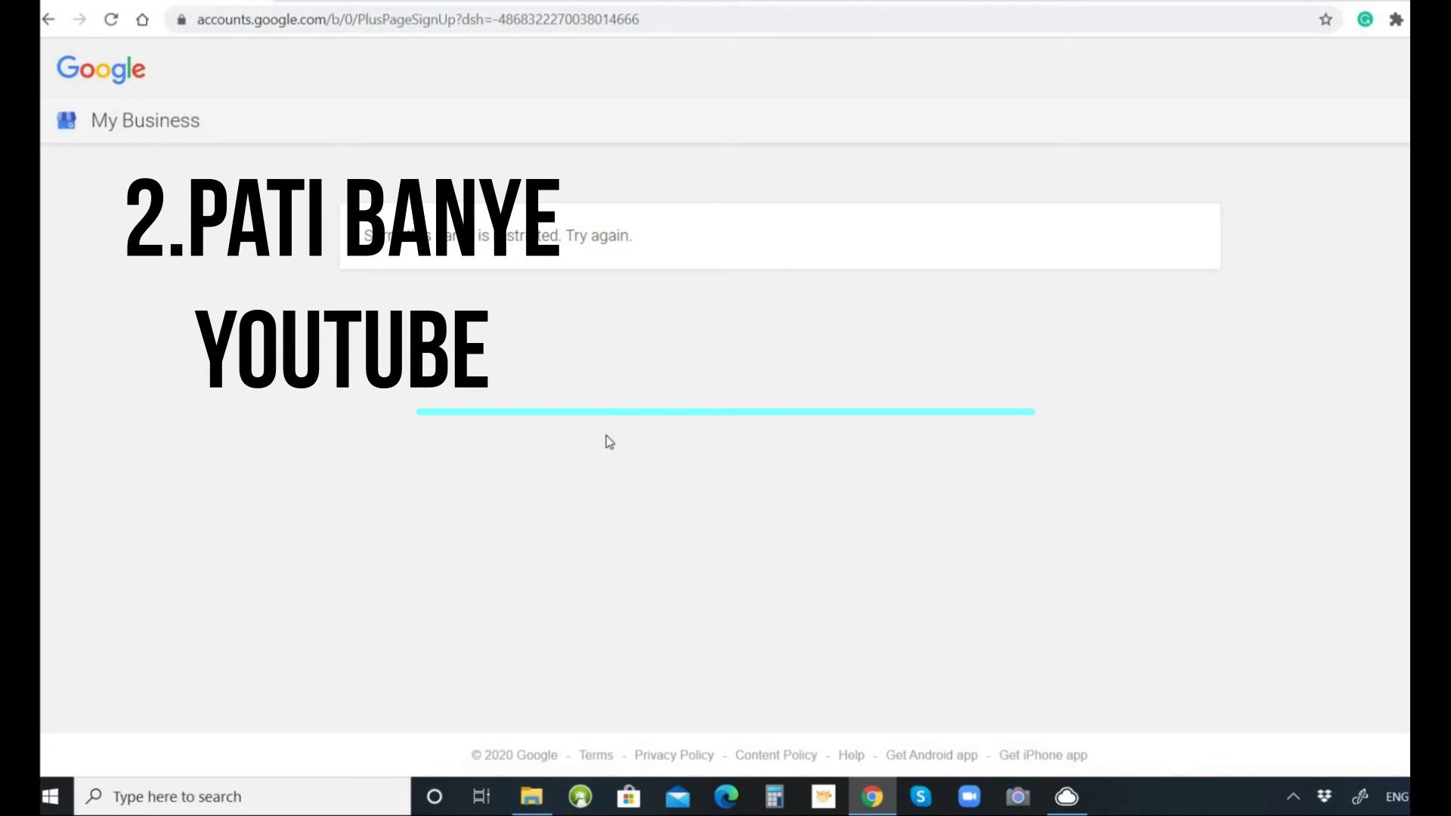
{"action": "left_click", "coordinate": [51, 25]}
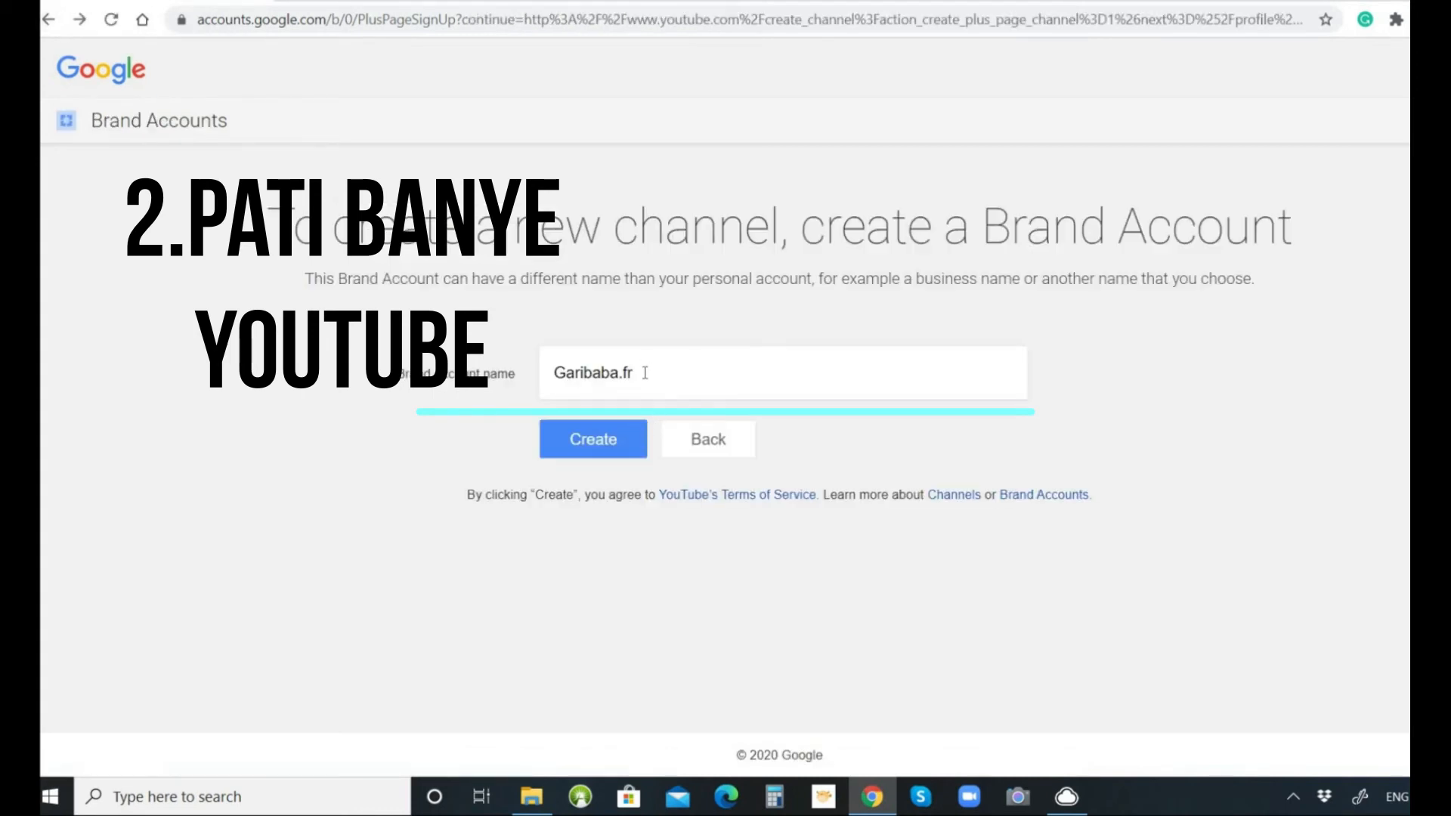
Step: Set the brand account name to Garibaba fr and create the channel
{"action": "key", "text": "BackSpace"}
{"action": "key", "text": "BackSpace"}
{"action": "key", "text": "BackSpace"}
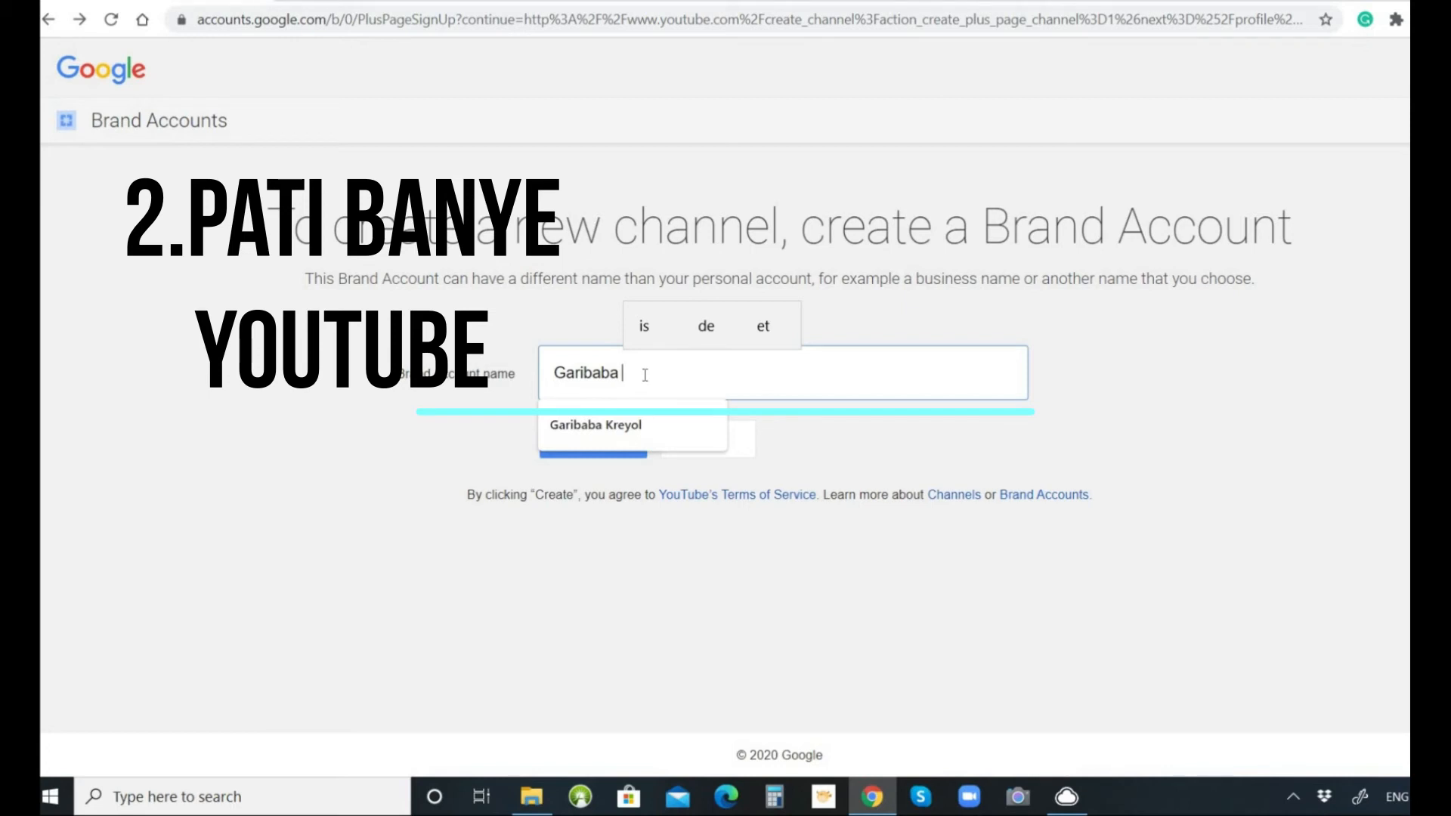
{"action": "type", "text": "fr"}
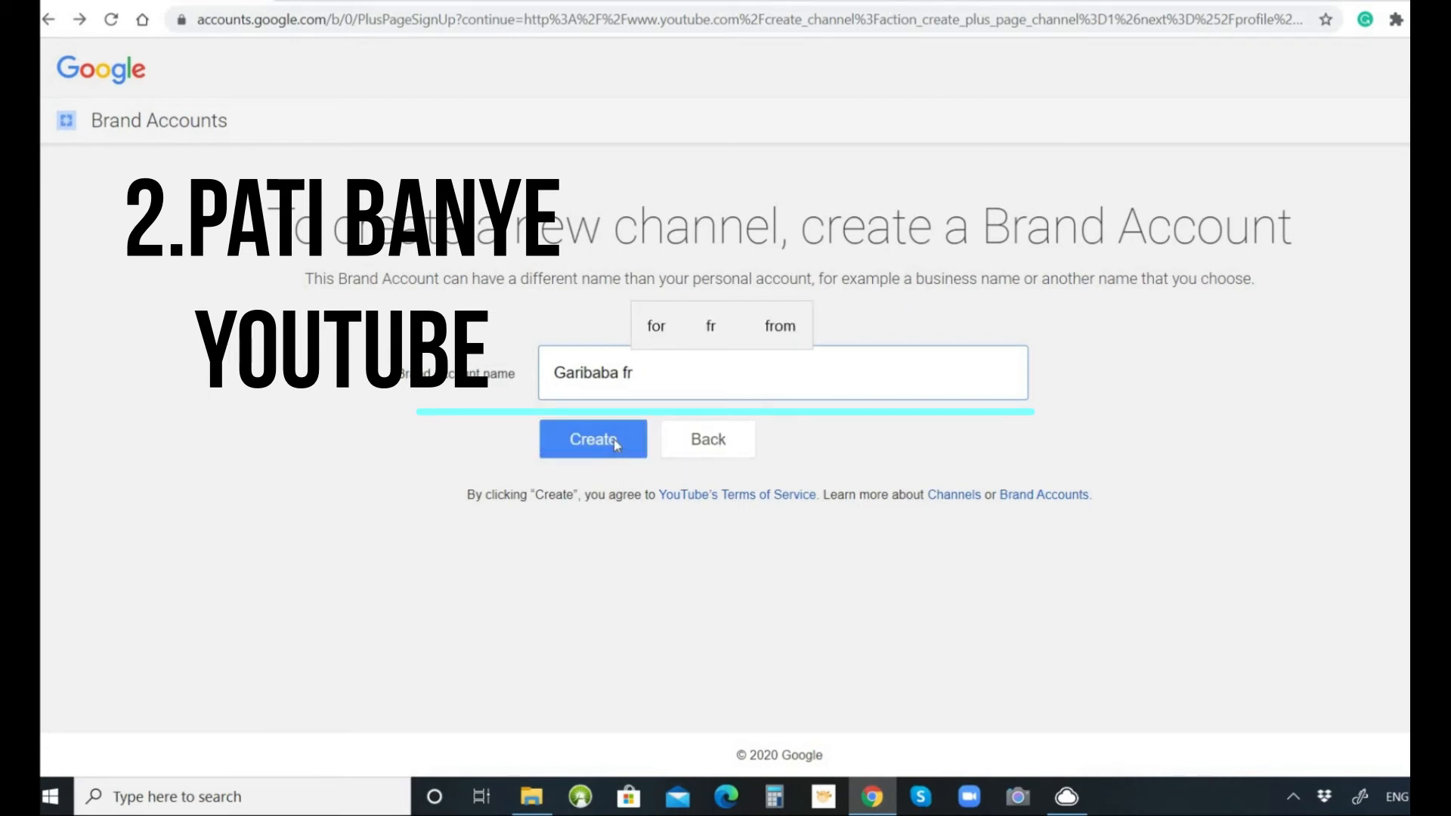
{"action": "left_click", "coordinate": [614, 442]}
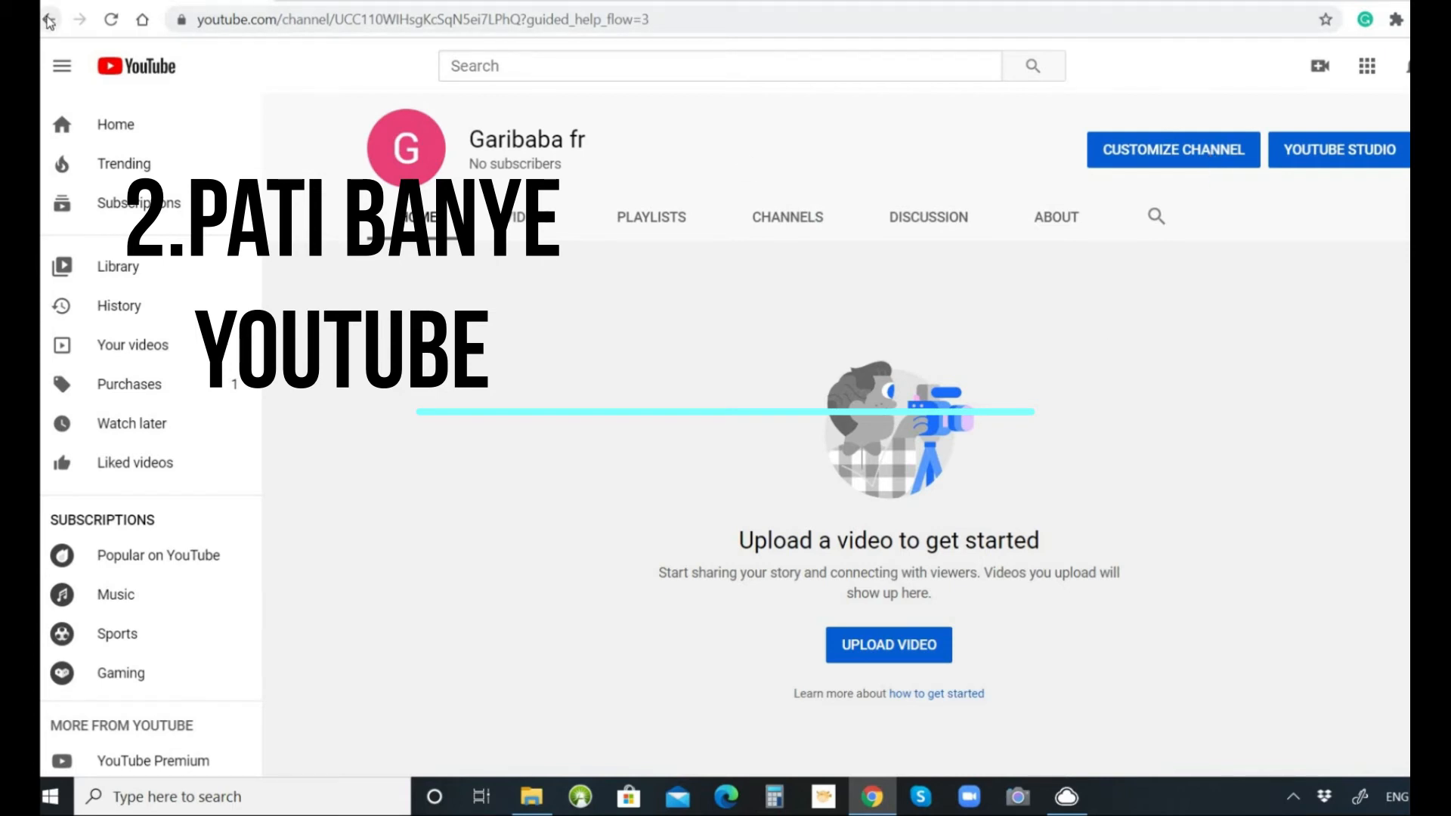
Step: Return to the channel list, switch to the Garibaba Kreyol channel and open its channel page
{"action": "left_click", "coordinate": [50, 21]}
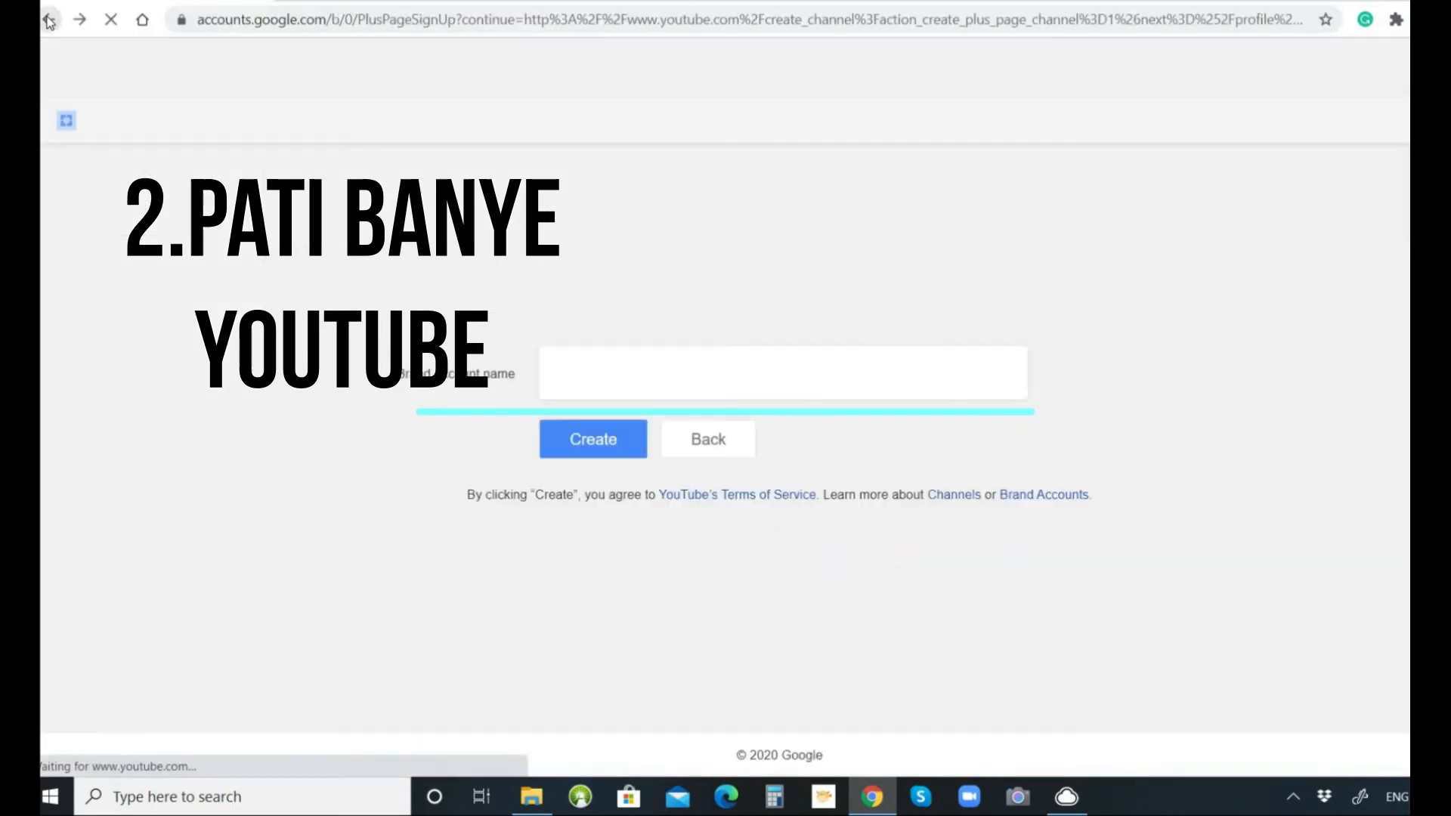
{"action": "left_click", "coordinate": [50, 23]}
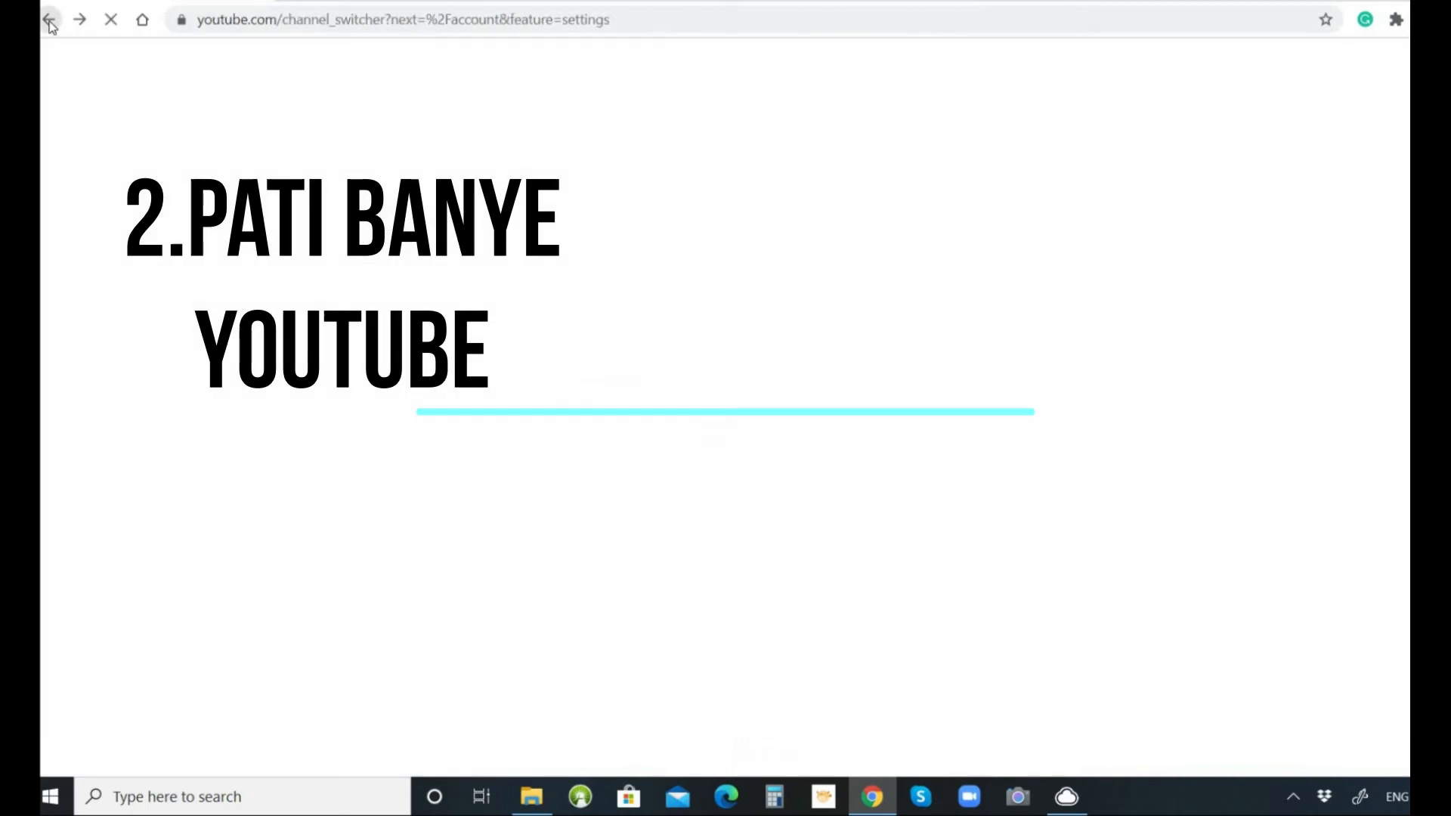
{"action": "left_click", "coordinate": [182, 303]}
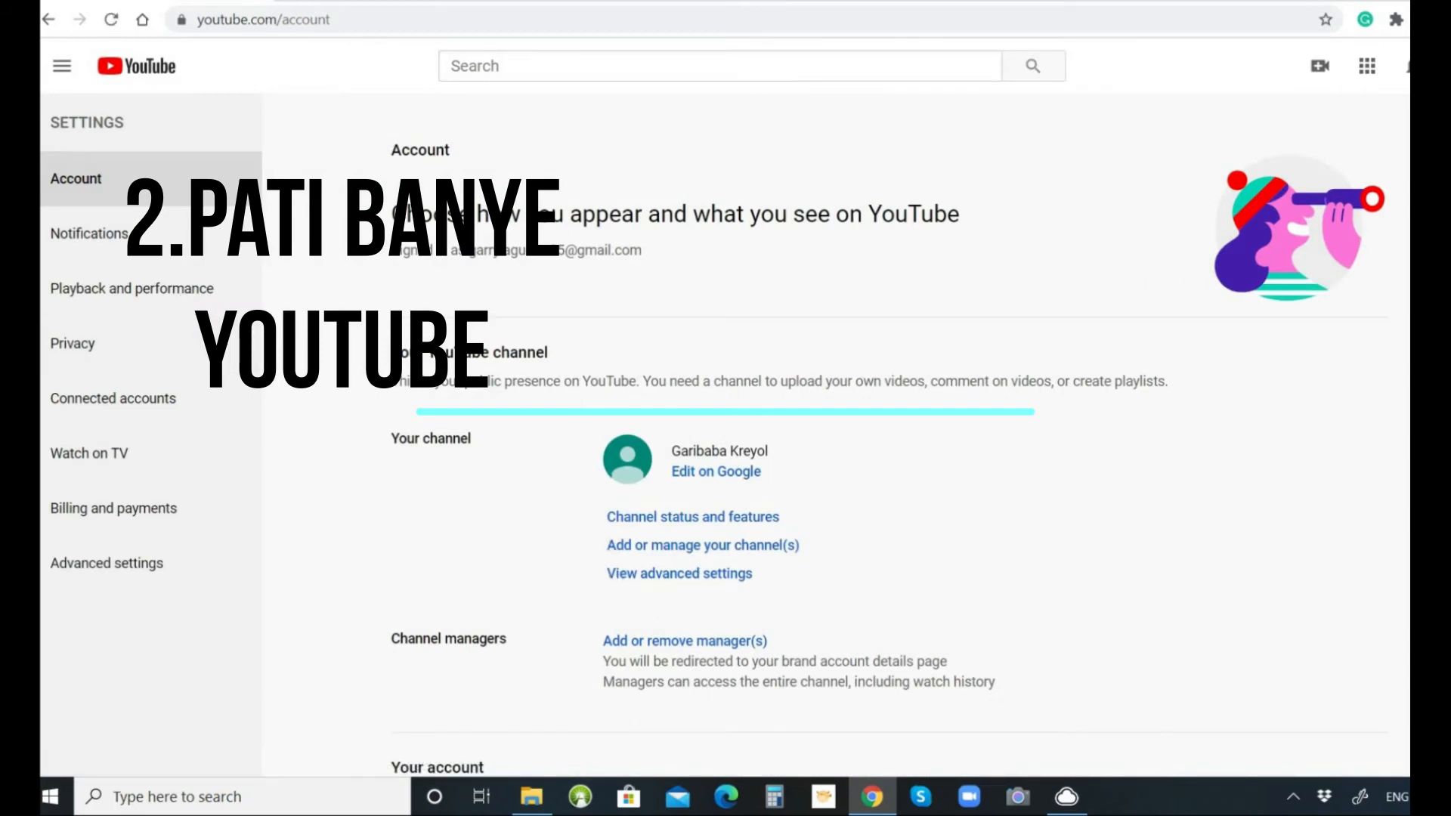
{"action": "left_click", "coordinate": [647, 553]}
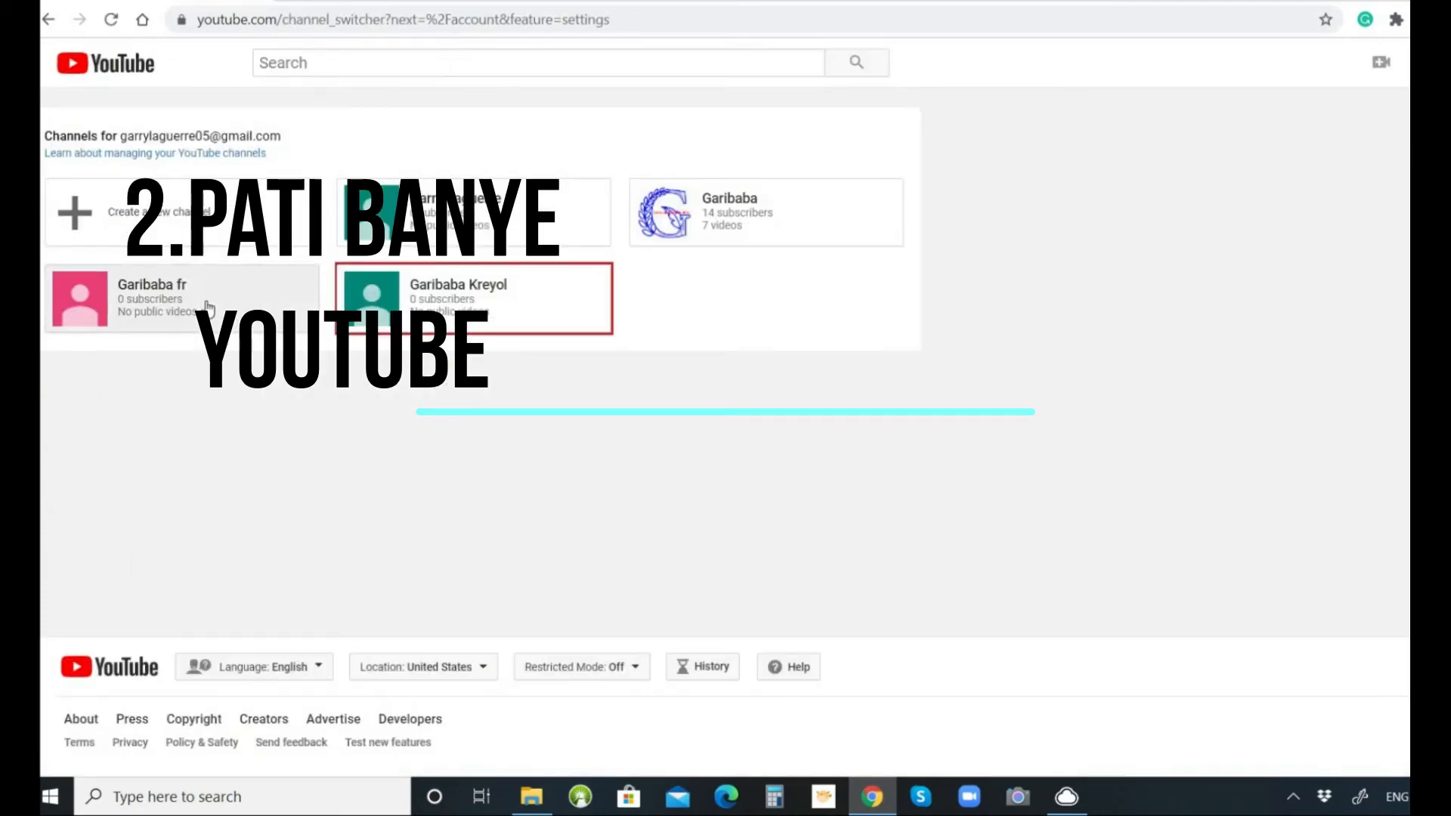
{"action": "left_click", "coordinate": [499, 300]}
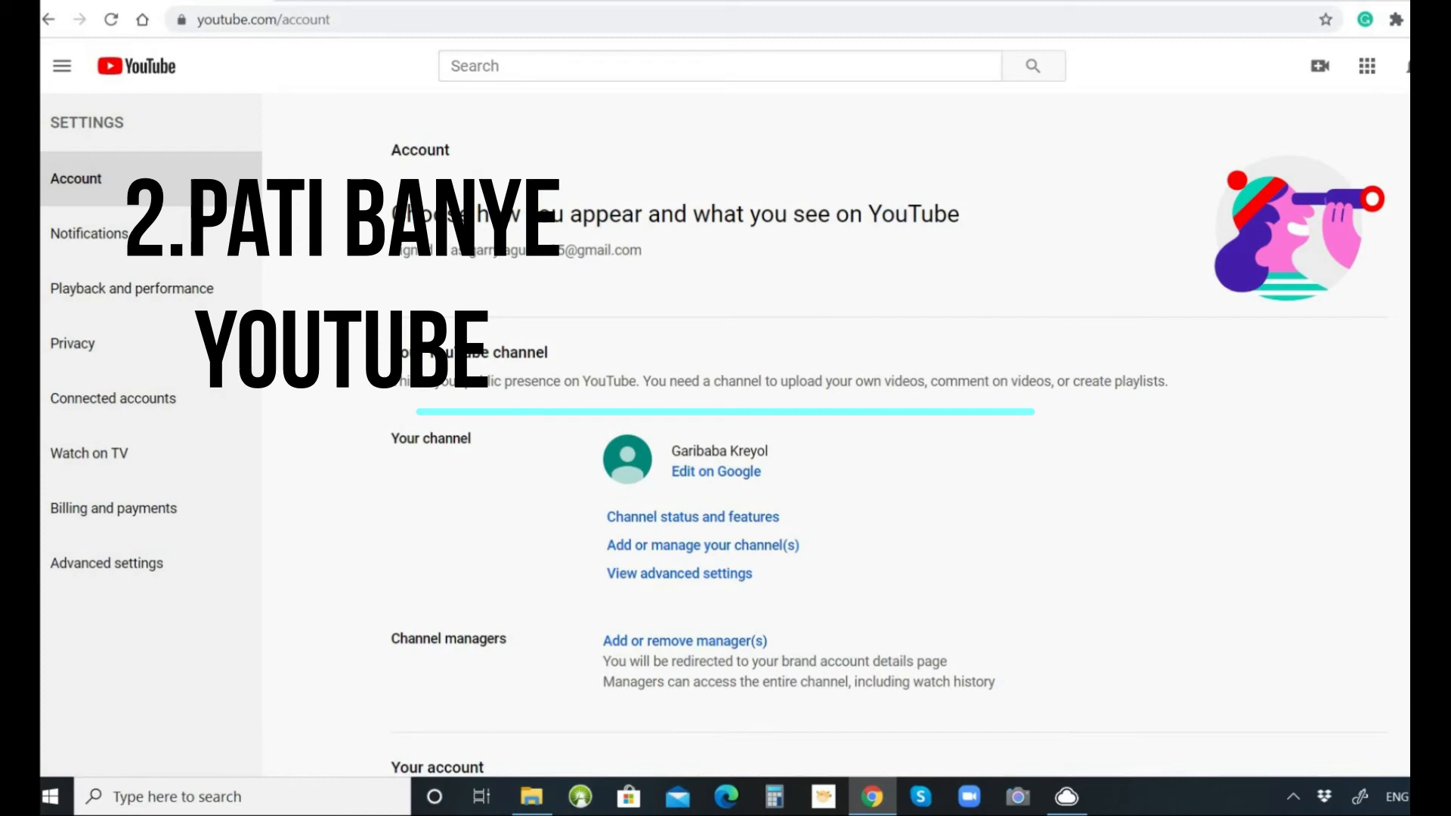
{"action": "left_click", "coordinate": [1407, 66]}
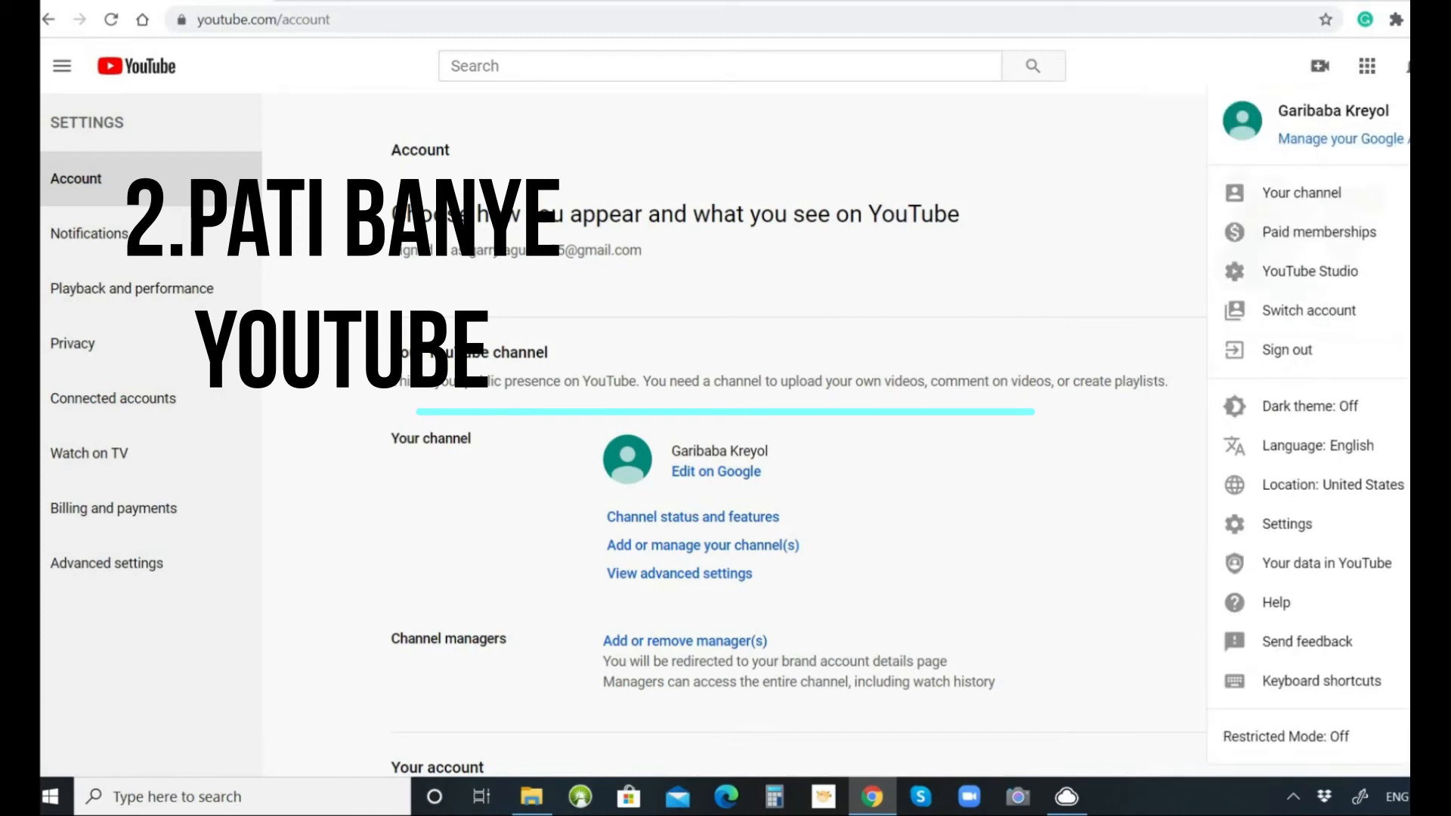
{"action": "left_click", "coordinate": [1294, 193]}
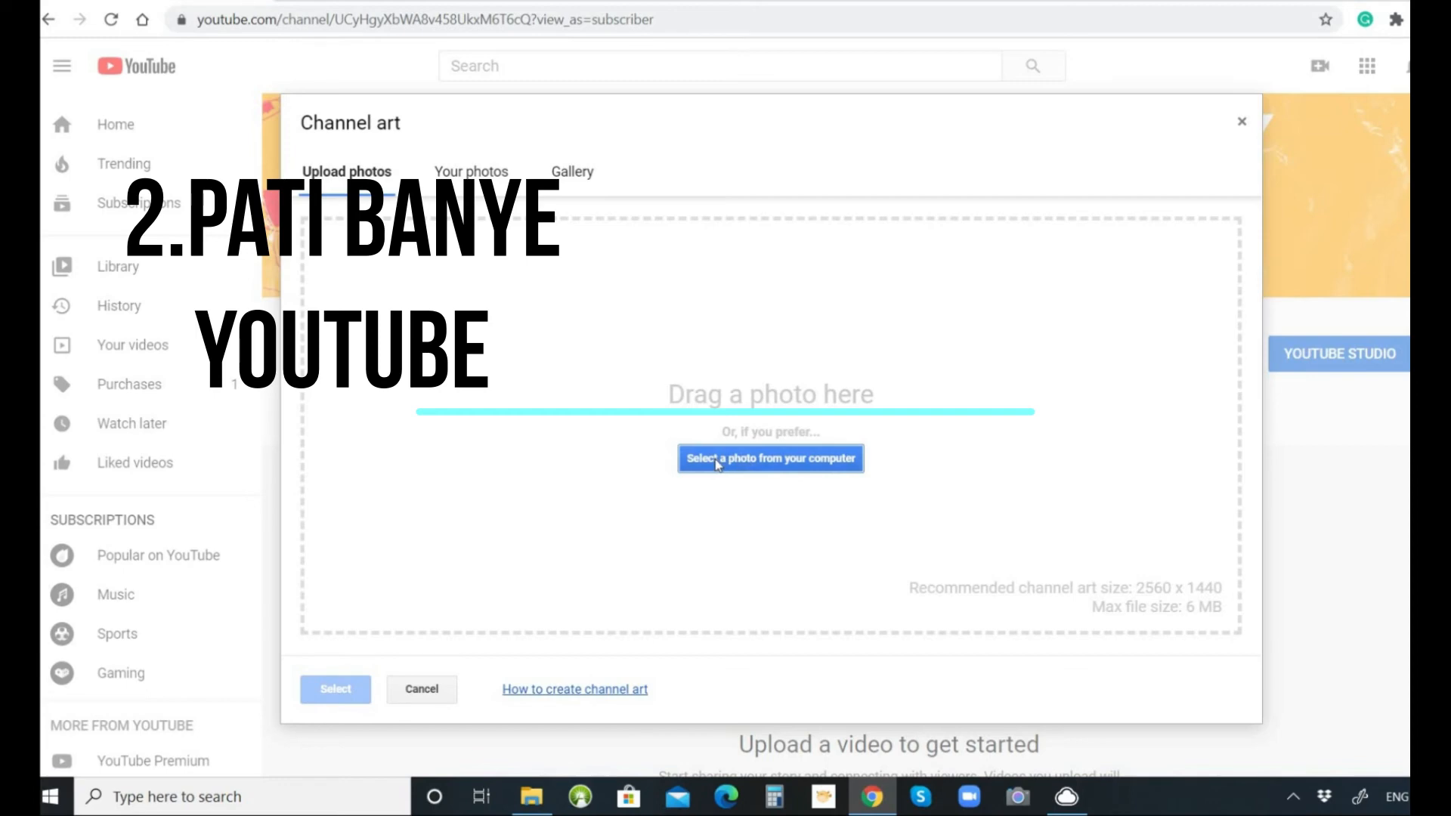
Step: Upload the first youtube-banner-design-template-for-a-hip-hop-artist-s-channel PNG from Downloads as channel art, toggle Auto Enhance and apply the banner
{"action": "left_click", "coordinate": [717, 464]}
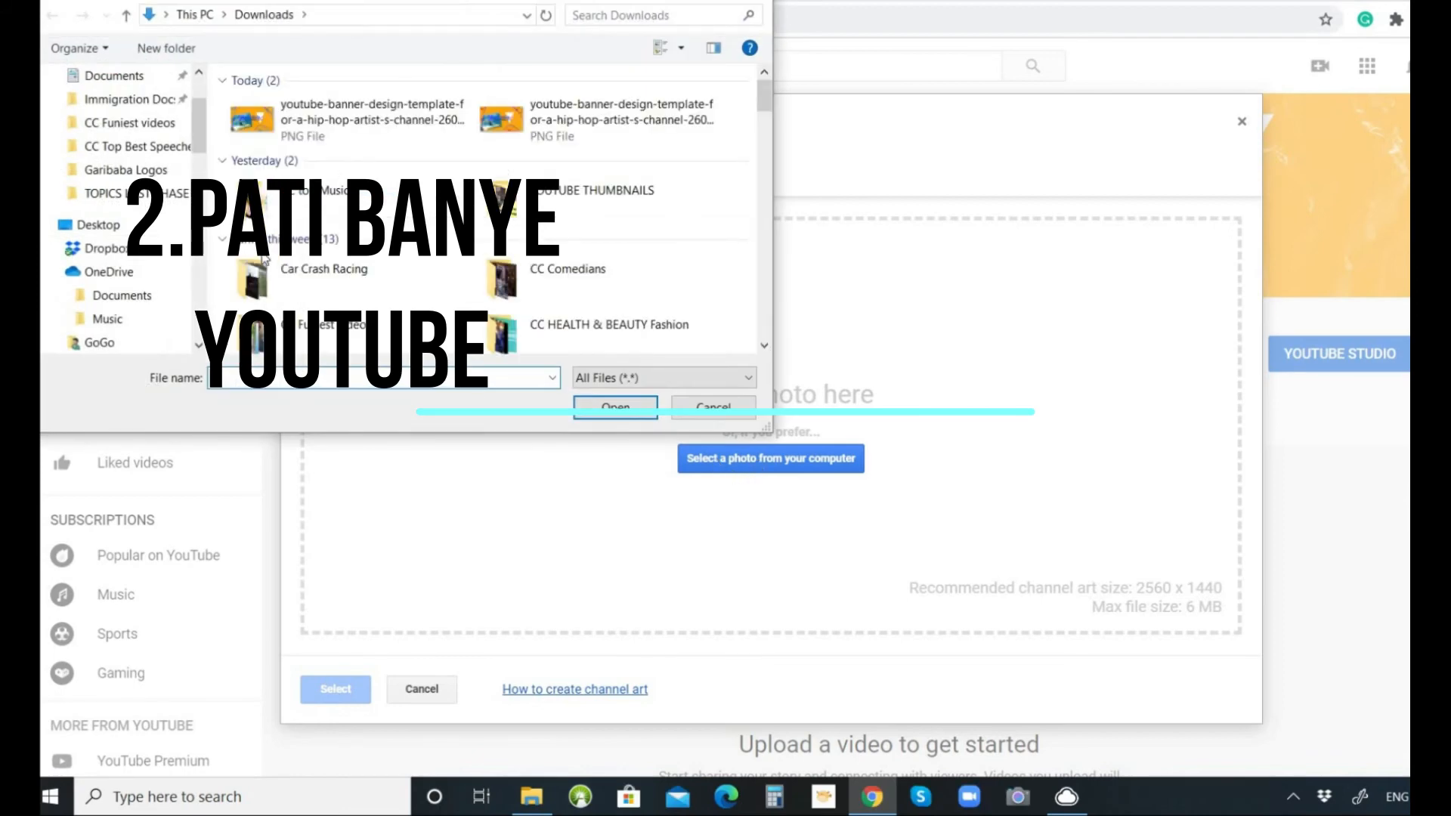
{"action": "left_click", "coordinate": [264, 126]}
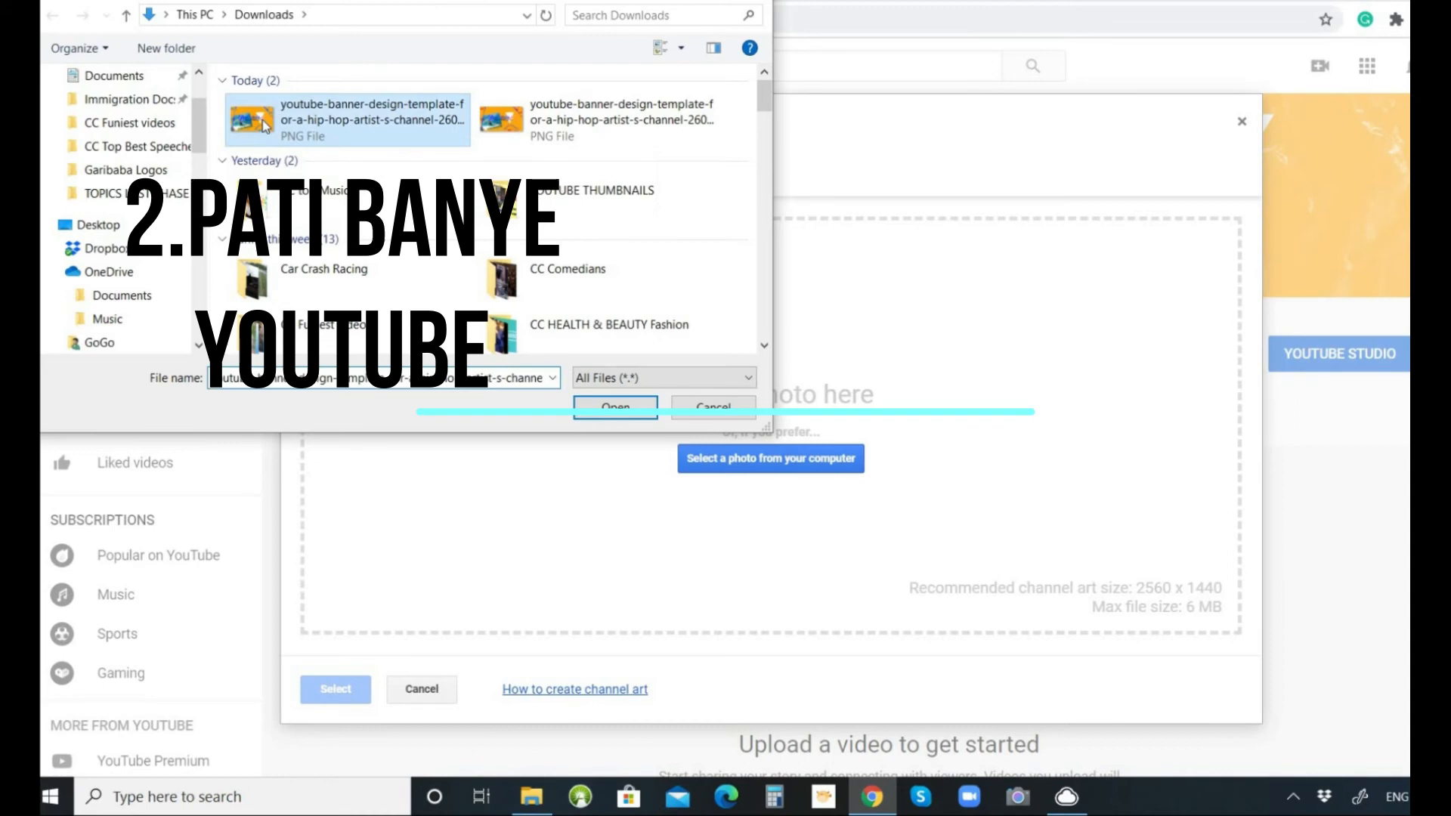
{"action": "double_click", "coordinate": [264, 126]}
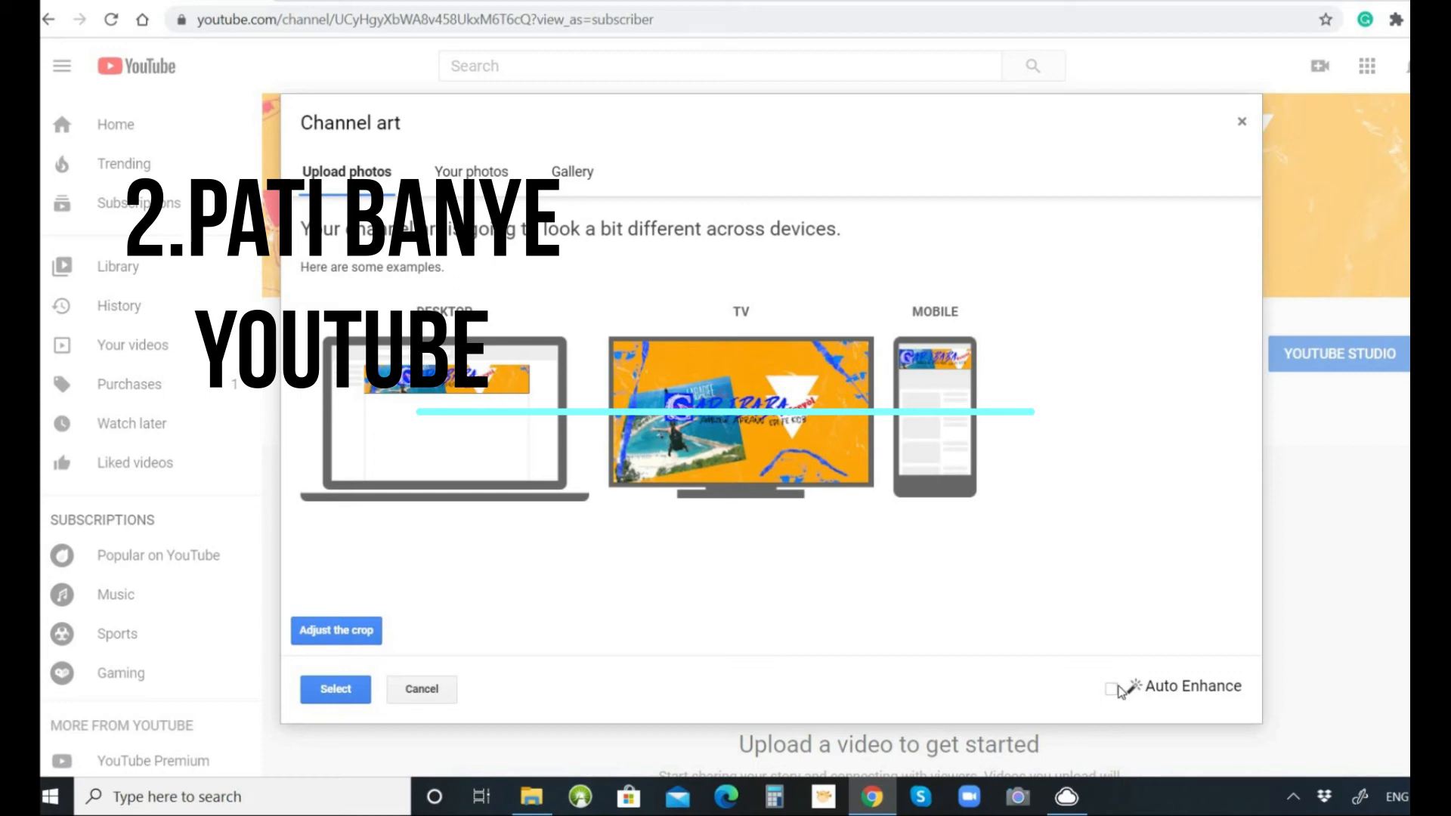
{"action": "left_click", "coordinate": [1111, 689]}
{"action": "left_click", "coordinate": [342, 690]}
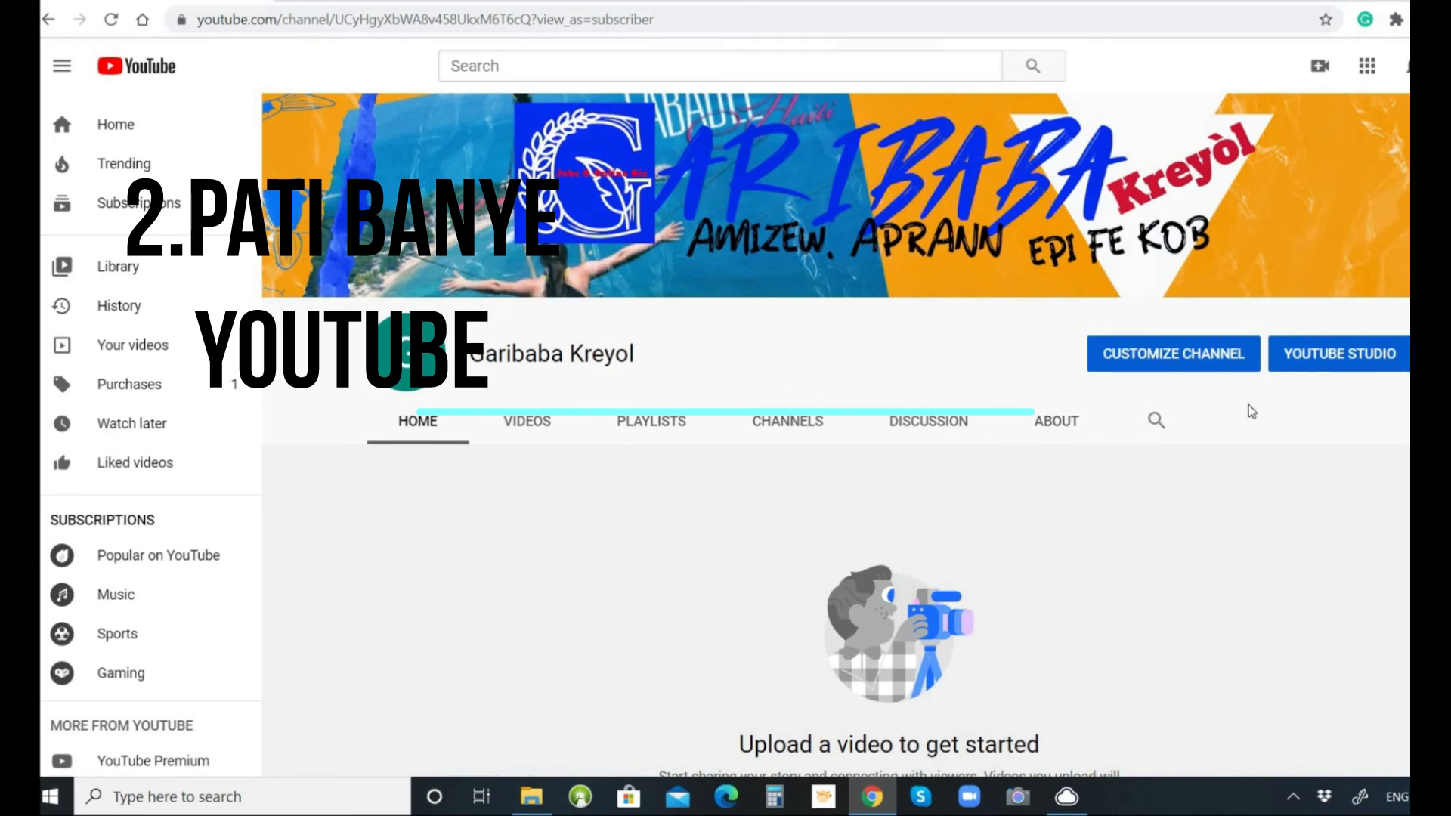
{"action": "left_click", "coordinate": [1358, 288]}
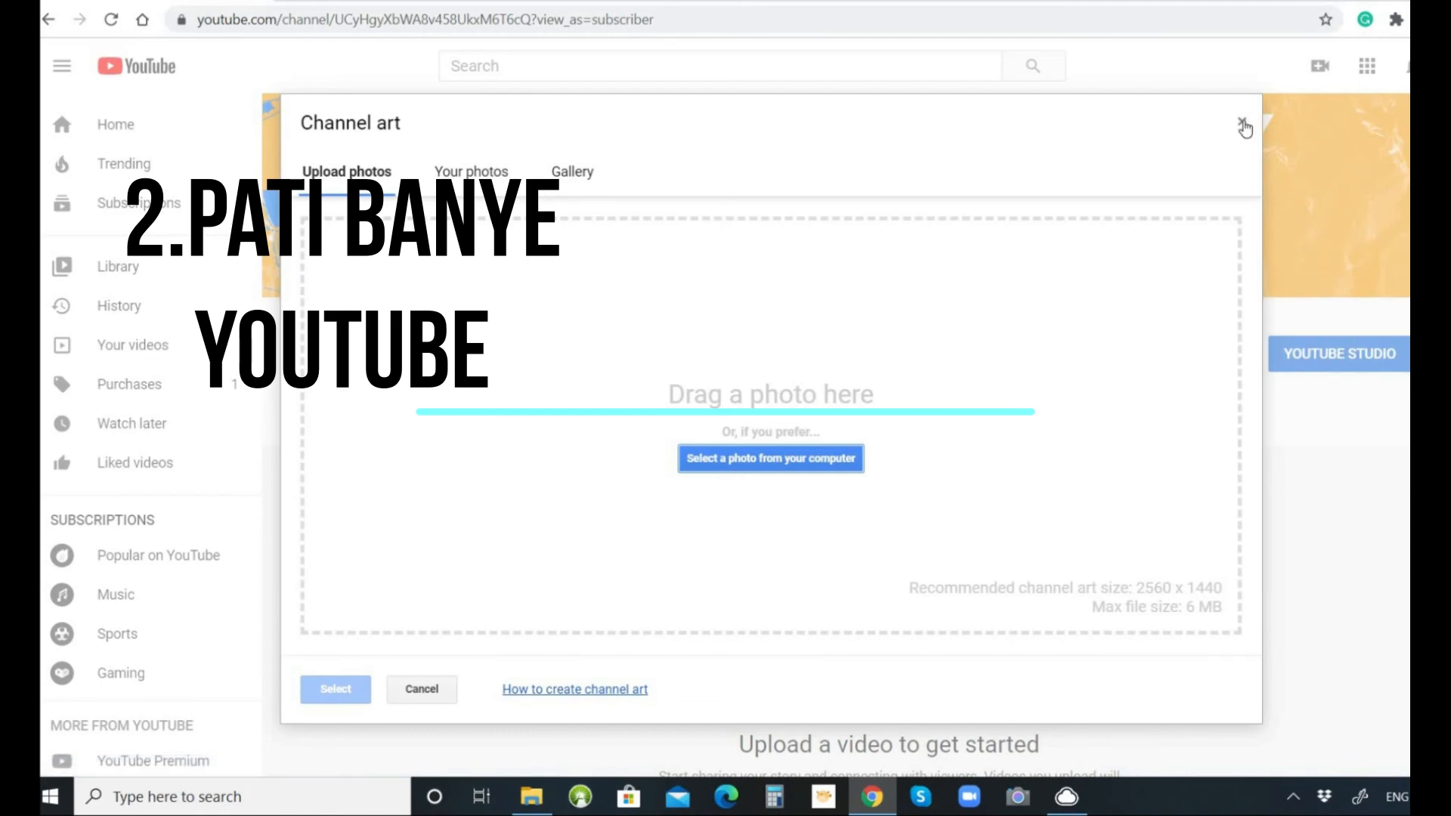
{"action": "left_click", "coordinate": [1243, 126]}
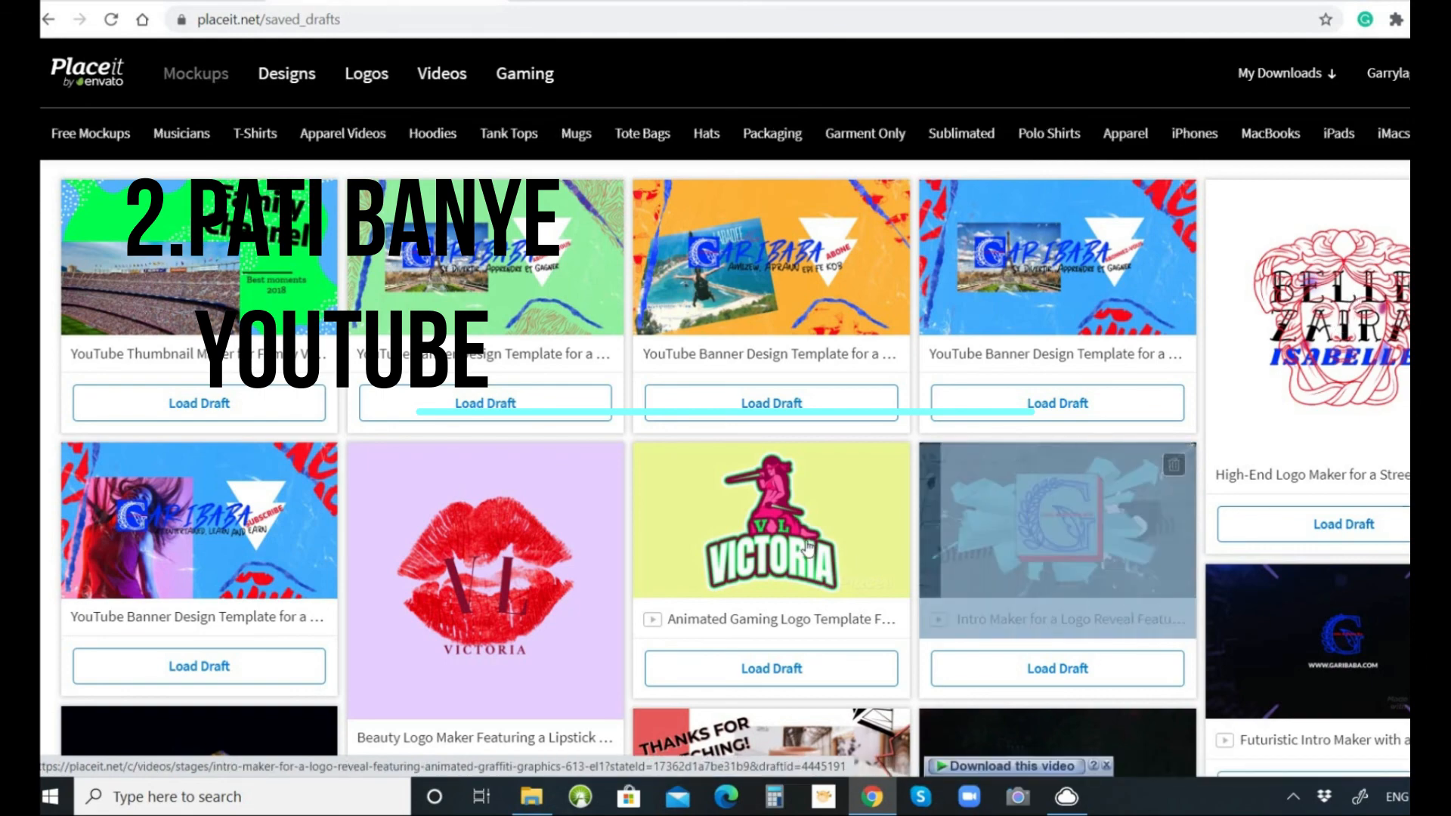
Step: Look through the saved Placeit drafts of YouTube banners, logos, slideshows and intro videos
{"action": "scroll", "coordinate": [1256, 499], "scroll_direction": "down", "scroll_amount": 4}
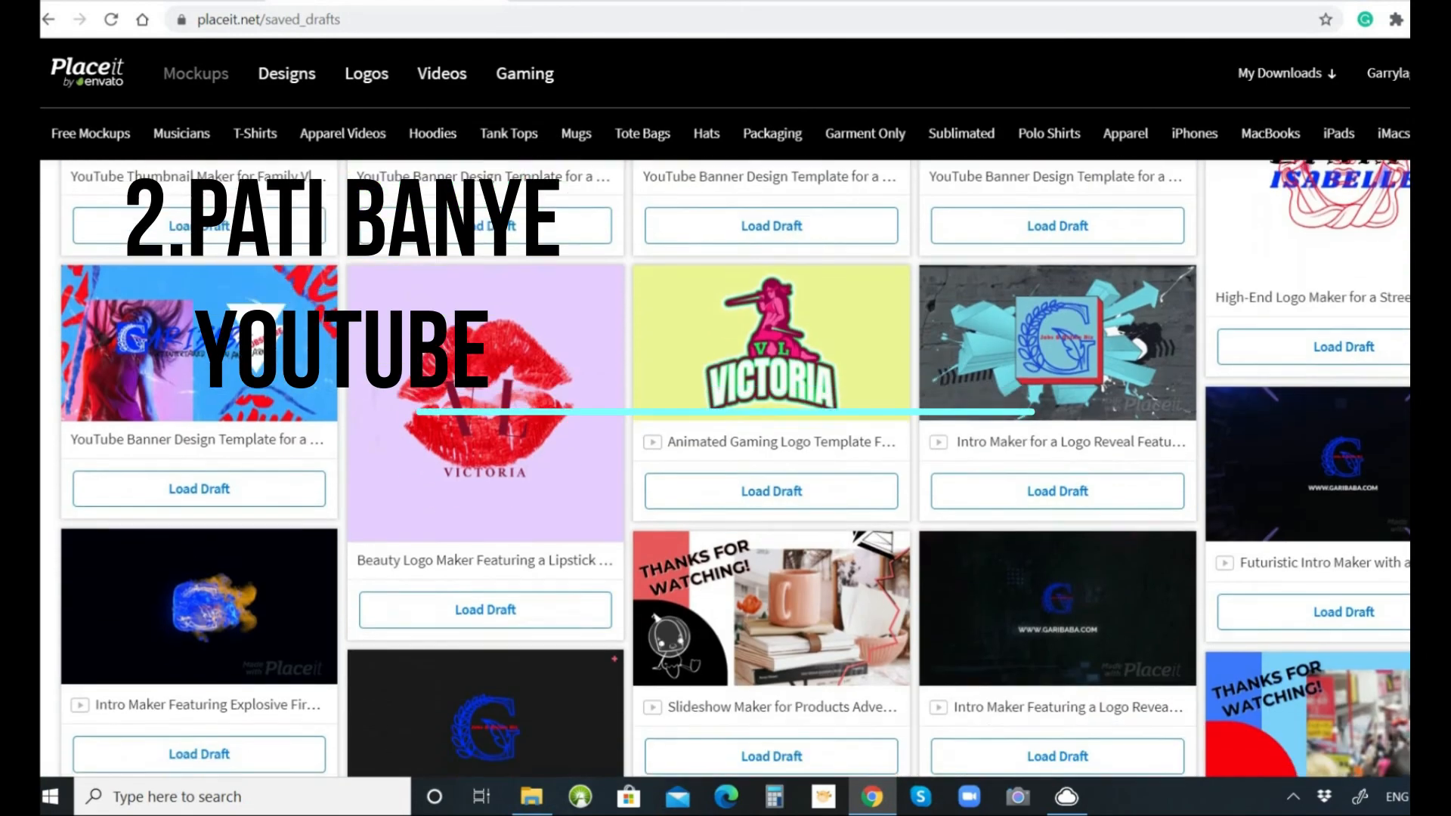
{"action": "scroll", "coordinate": [725, 469], "scroll_direction": "down", "scroll_amount": 10}
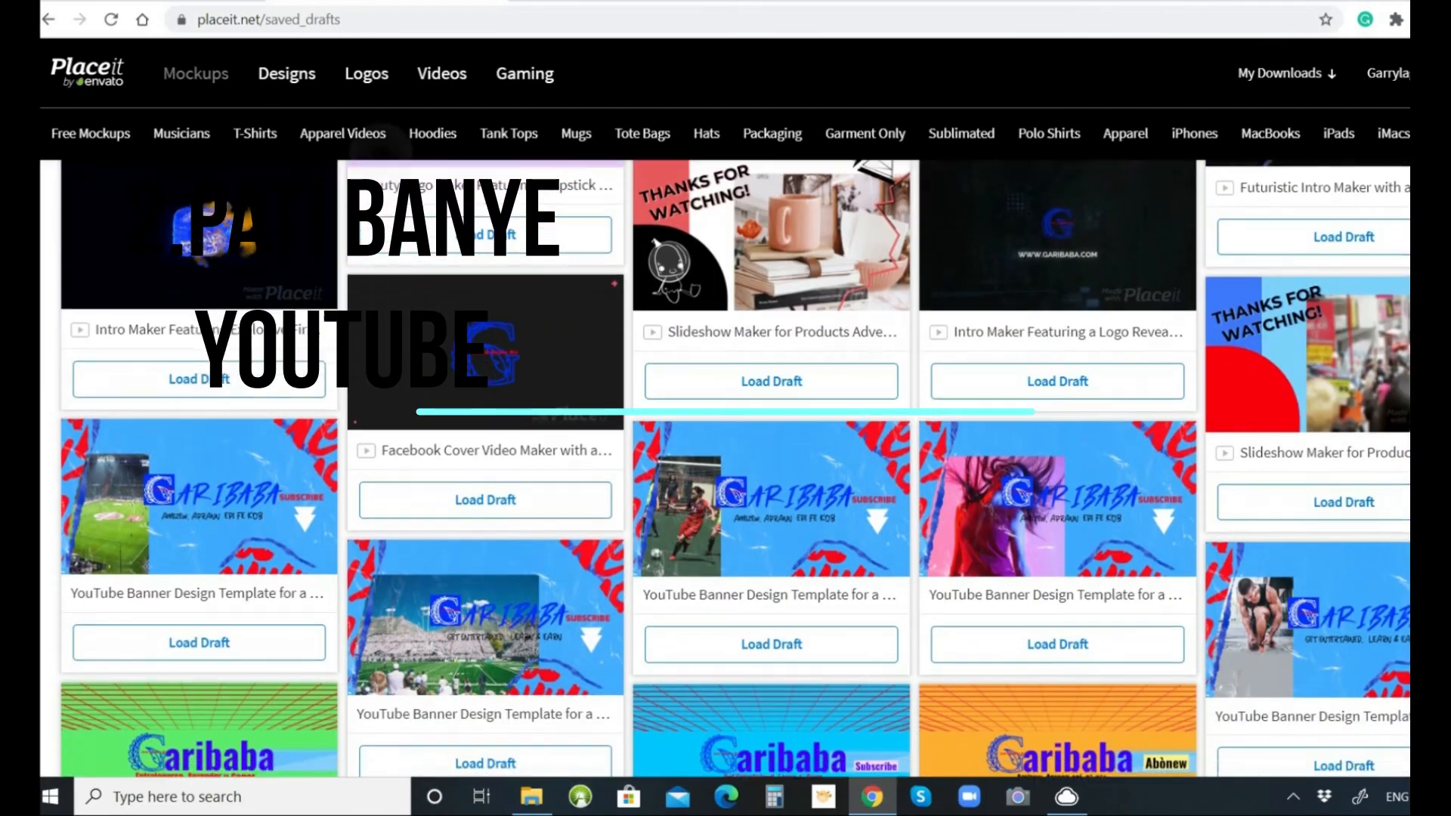
{"action": "scroll", "coordinate": [725, 468], "scroll_direction": "up", "scroll_amount": 4}
{"action": "scroll", "coordinate": [726, 468], "scroll_direction": "up", "scroll_amount": 10}
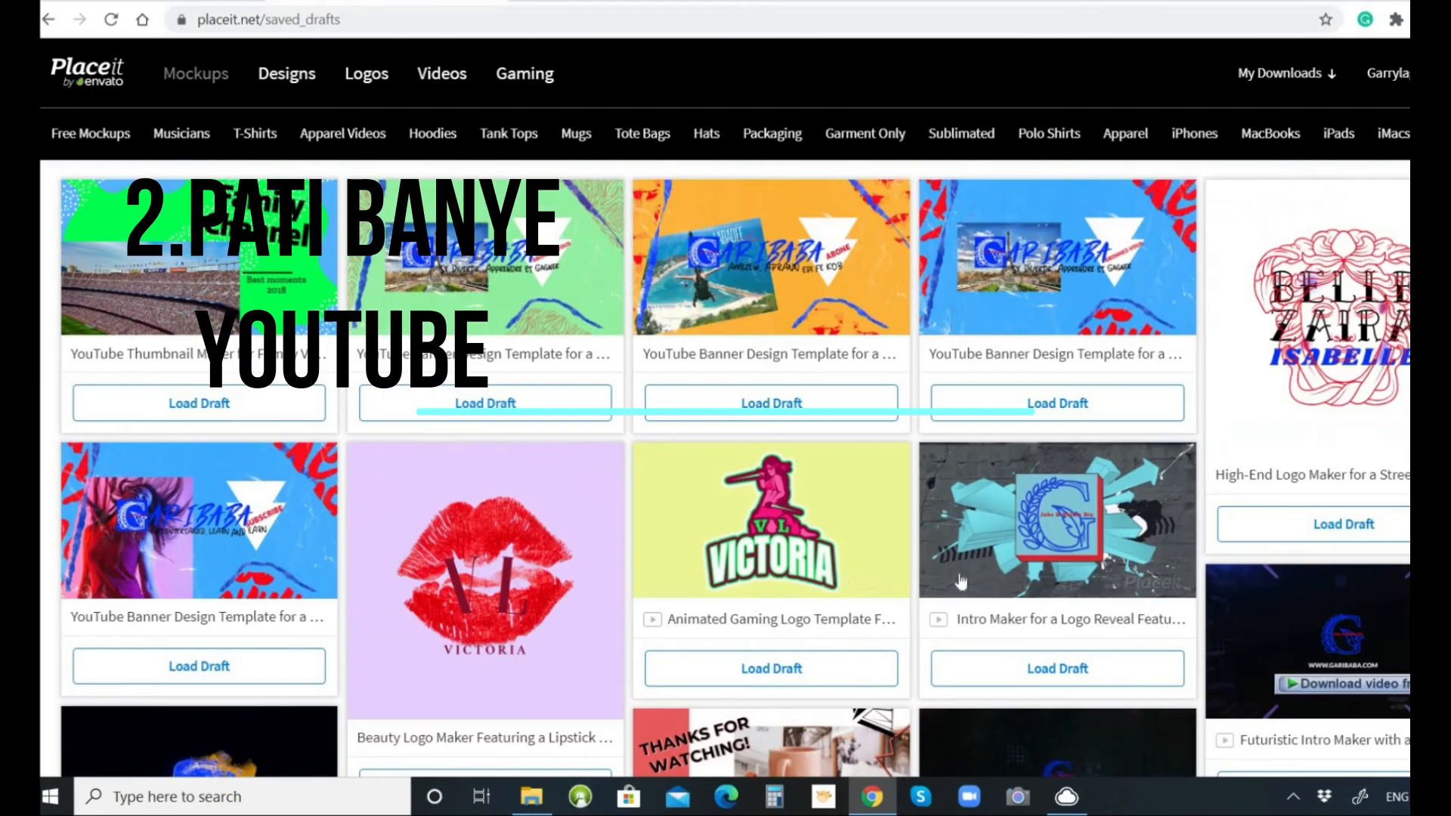
{"action": "scroll", "coordinate": [1400, 569], "scroll_direction": "down", "scroll_amount": 10}
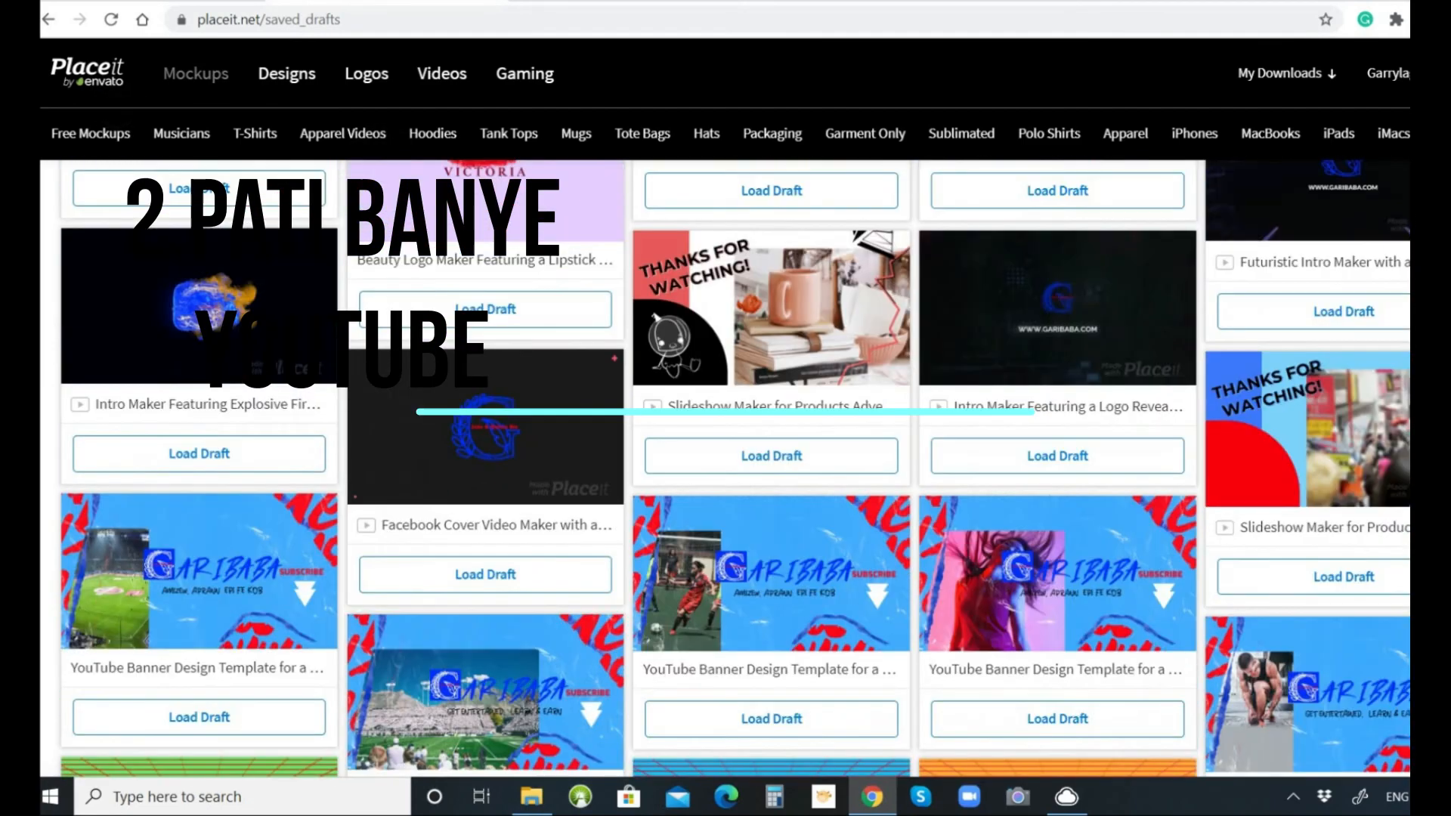
{"action": "scroll", "coordinate": [1401, 568], "scroll_direction": "up", "scroll_amount": 5}
{"action": "scroll", "coordinate": [1400, 568], "scroll_direction": "up", "scroll_amount": 4}
{"action": "scroll", "coordinate": [786, 527], "scroll_direction": "down", "scroll_amount": 3}
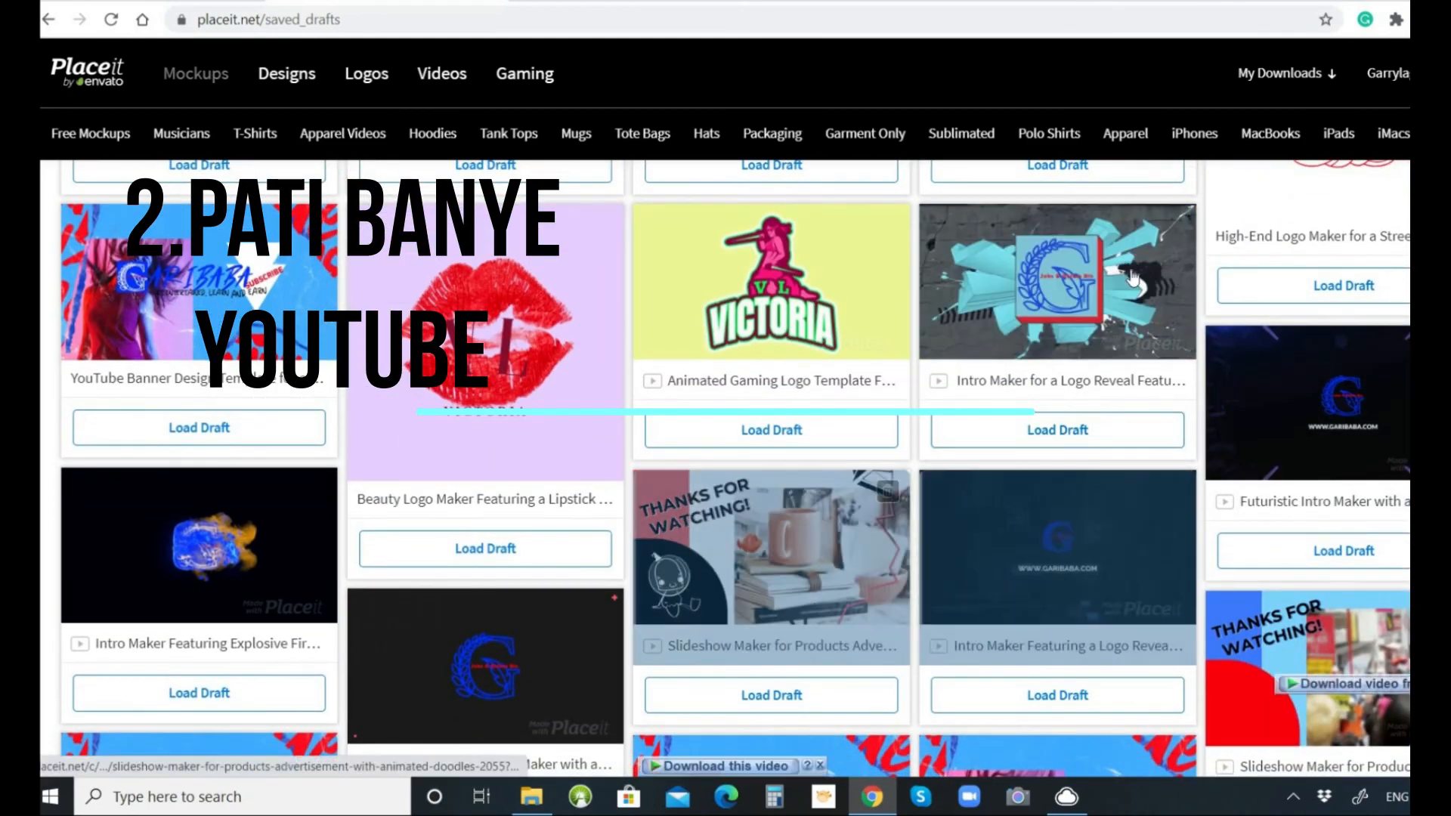
Step: View the saved lipstick kiss logo draft in the Placeit editor and return to the saved drafts
{"action": "left_click", "coordinate": [1053, 275]}
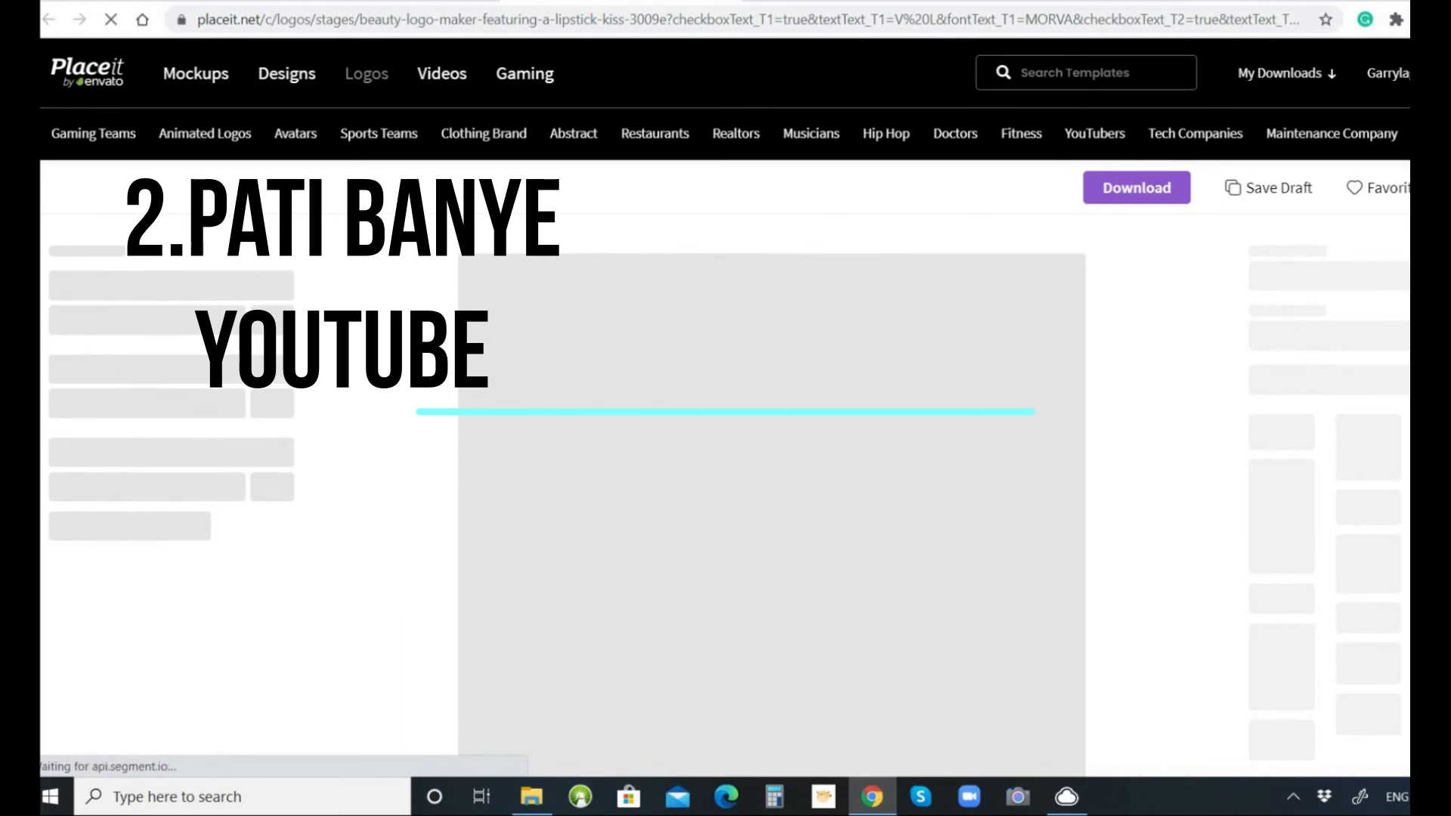
{"action": "key", "text": "alt+Left"}
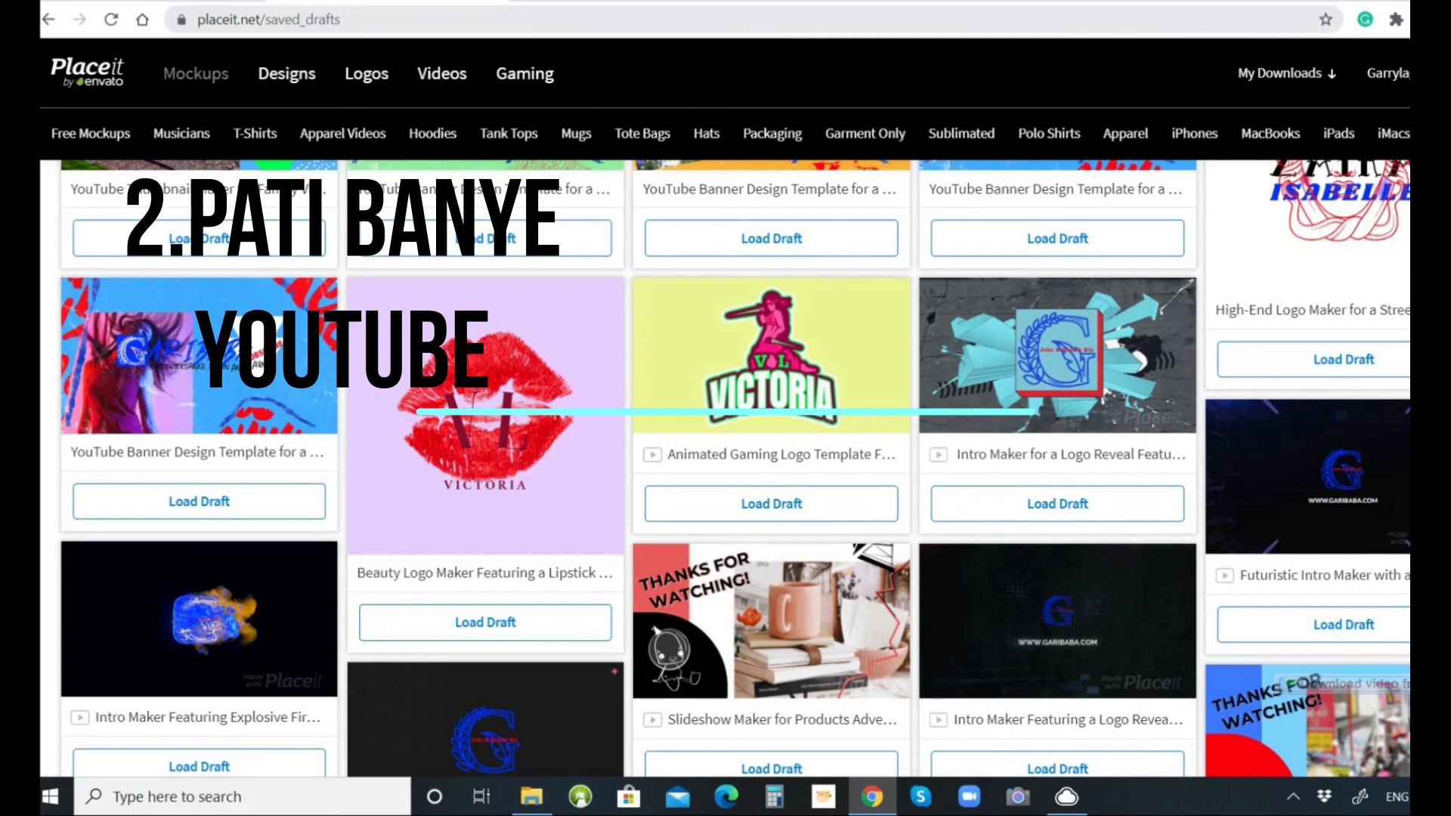
{"action": "scroll", "coordinate": [726, 468], "scroll_direction": "down", "scroll_amount": 1}
{"action": "scroll", "coordinate": [725, 469], "scroll_direction": "up", "scroll_amount": 4}
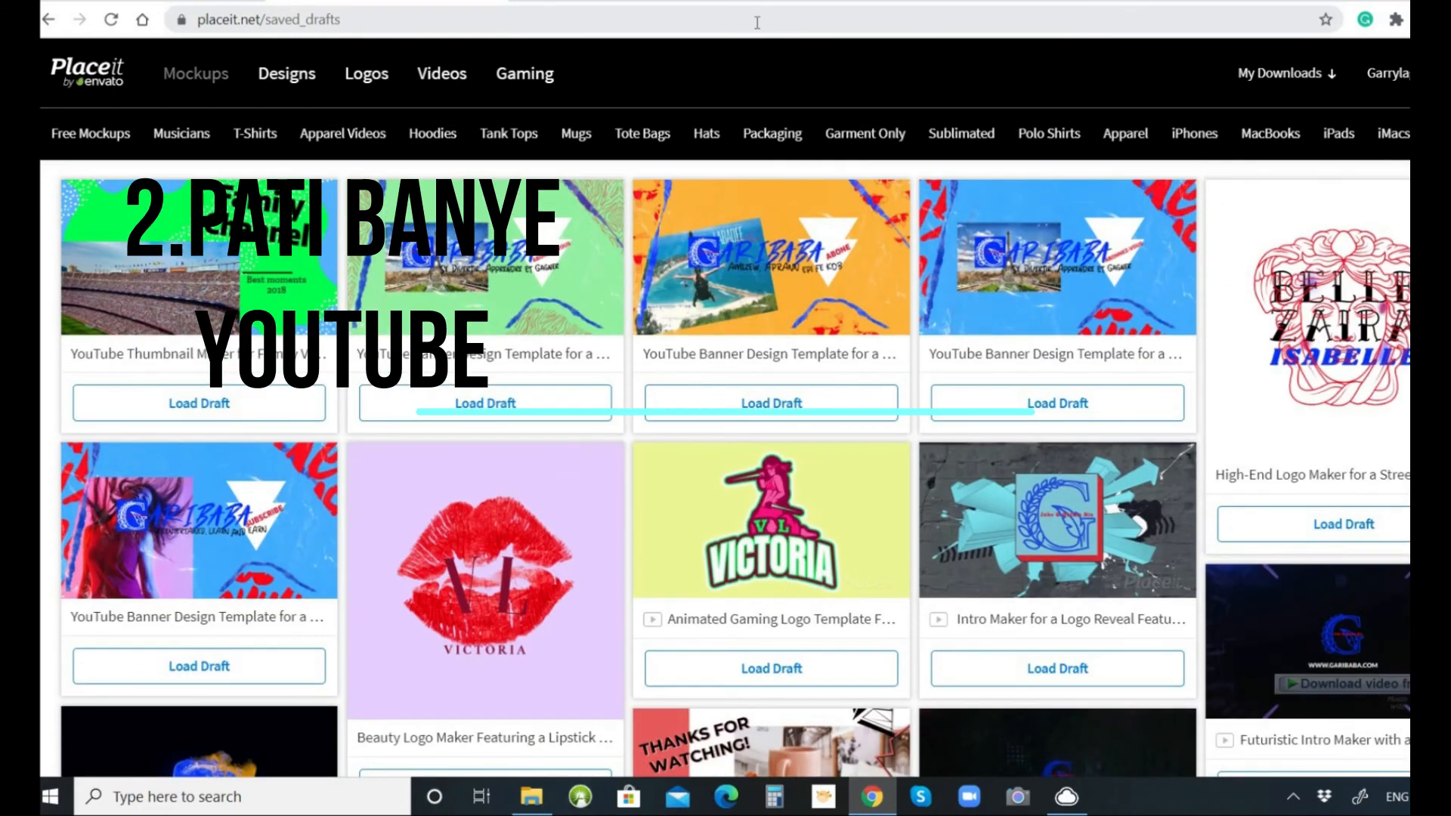